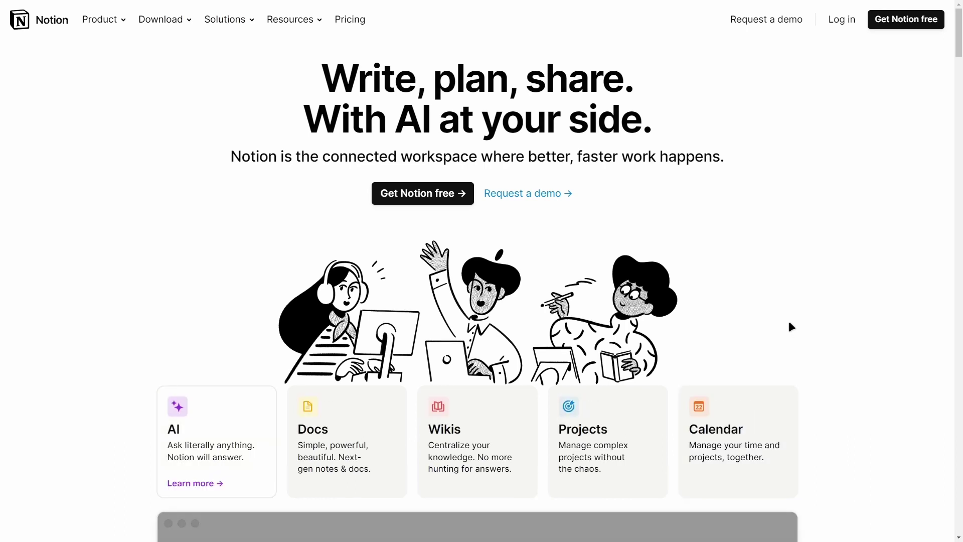
# - Start the free Notion sign-up and set the workspace up for personal use
pyautogui.click(897, 26)
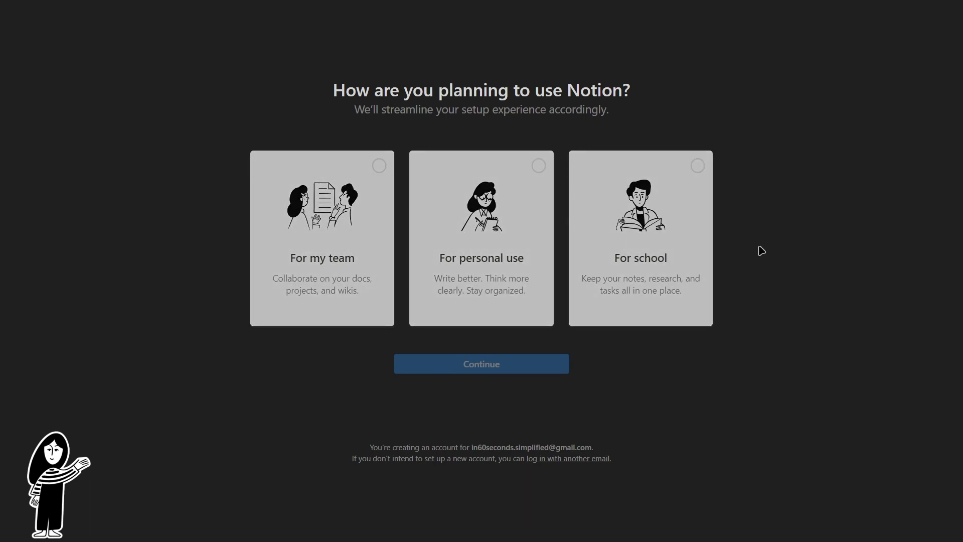
pyautogui.click(514, 180)
pyautogui.click(483, 364)
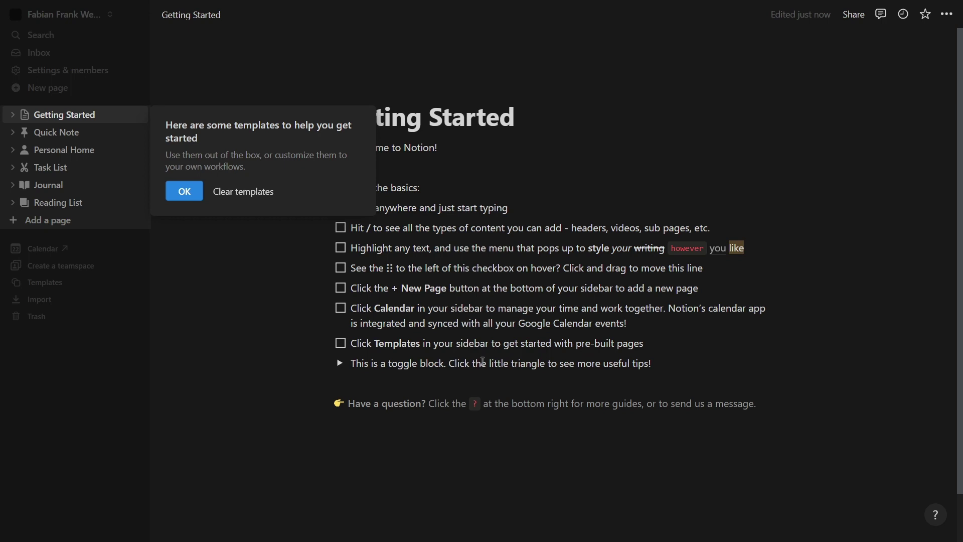
# - Clear the starter templates and delete the Getting Started page
pyautogui.click(243, 192)
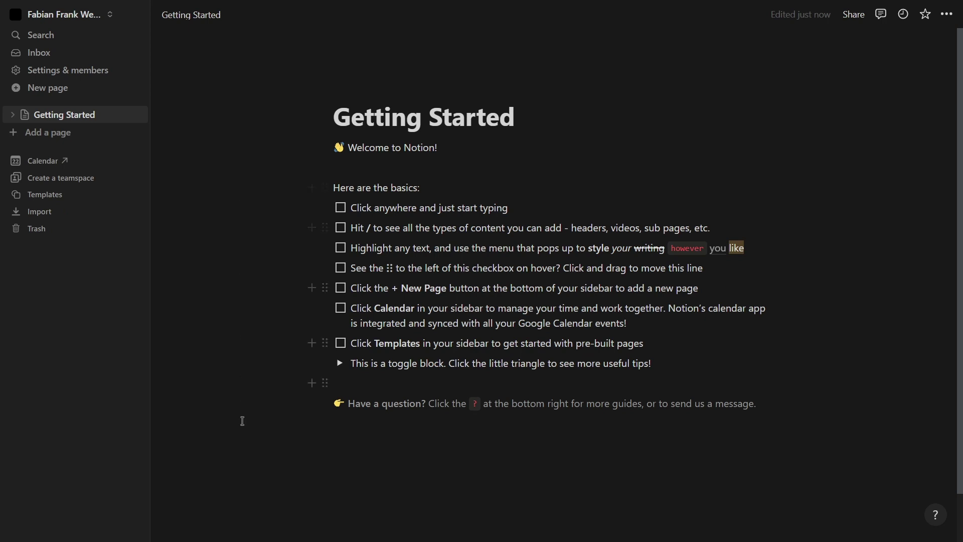
pyautogui.rightClick(124, 116)
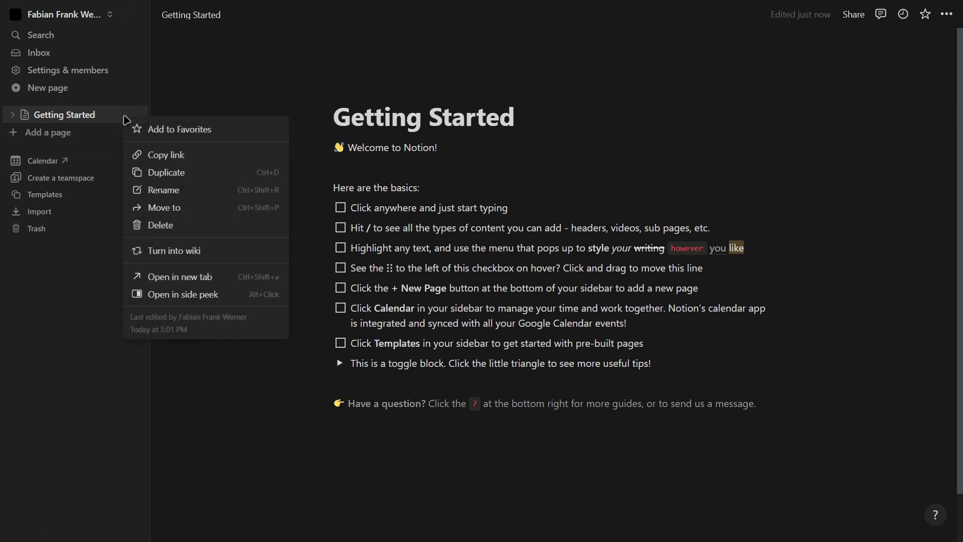
pyautogui.click(124, 120)
pyautogui.rightClick(124, 118)
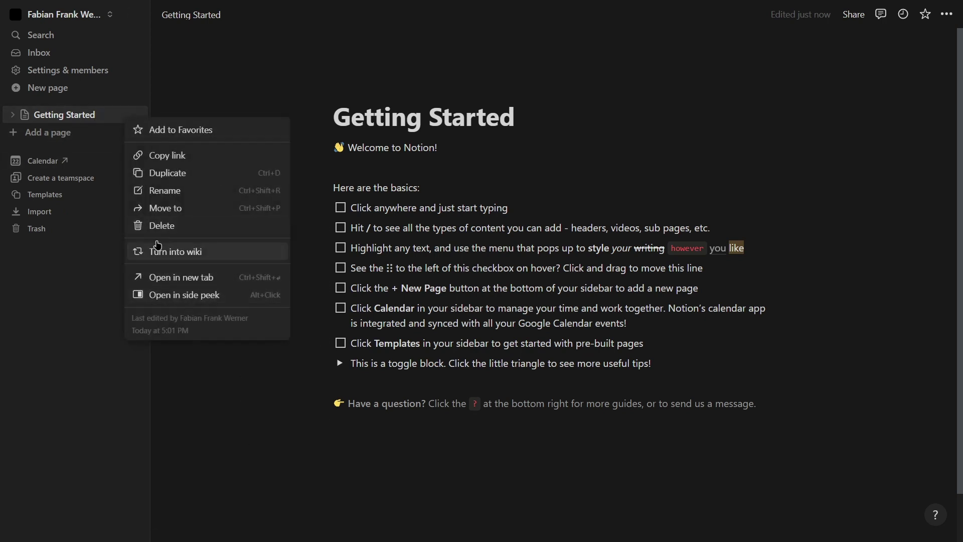
pyautogui.click(161, 225)
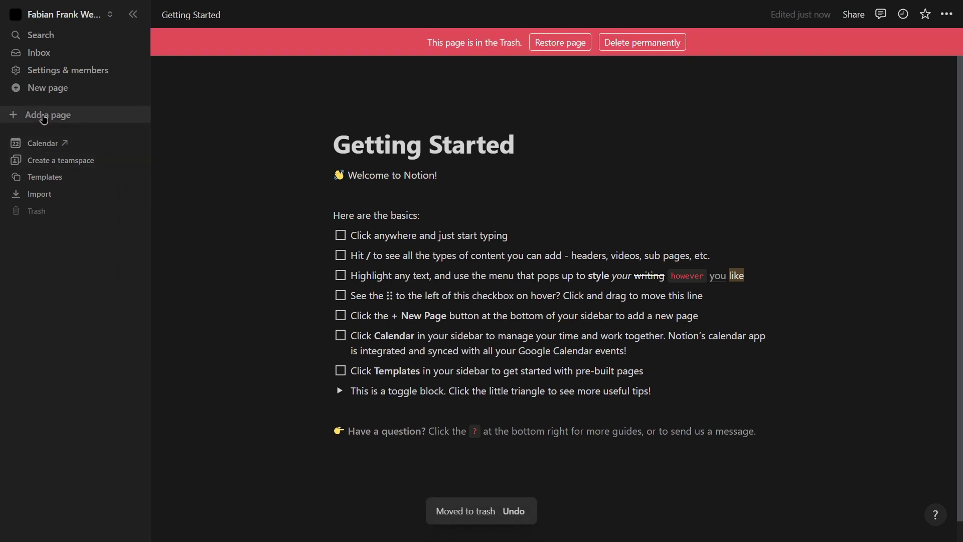
# - Add a new blank page to the workspace and collapse the sidebar
pyautogui.click(78, 115)
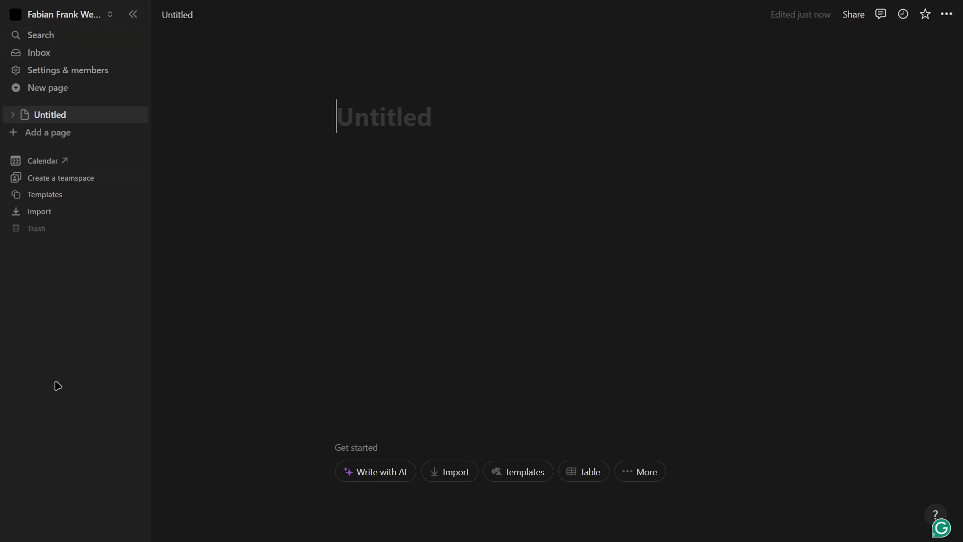
pyautogui.click(134, 15)
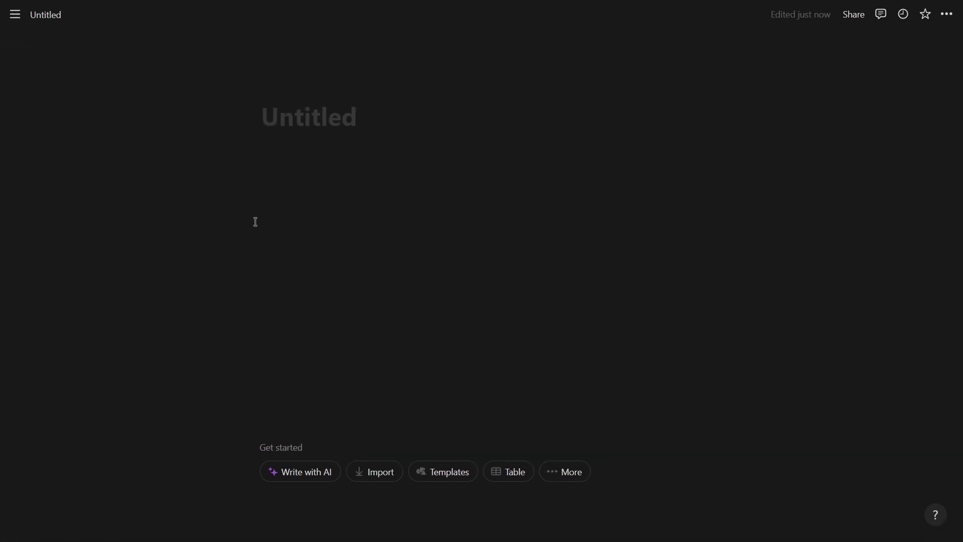
# - View the workspace's account options and the workspace search window, closing each without making changes
pyautogui.moveTo(18, 6)
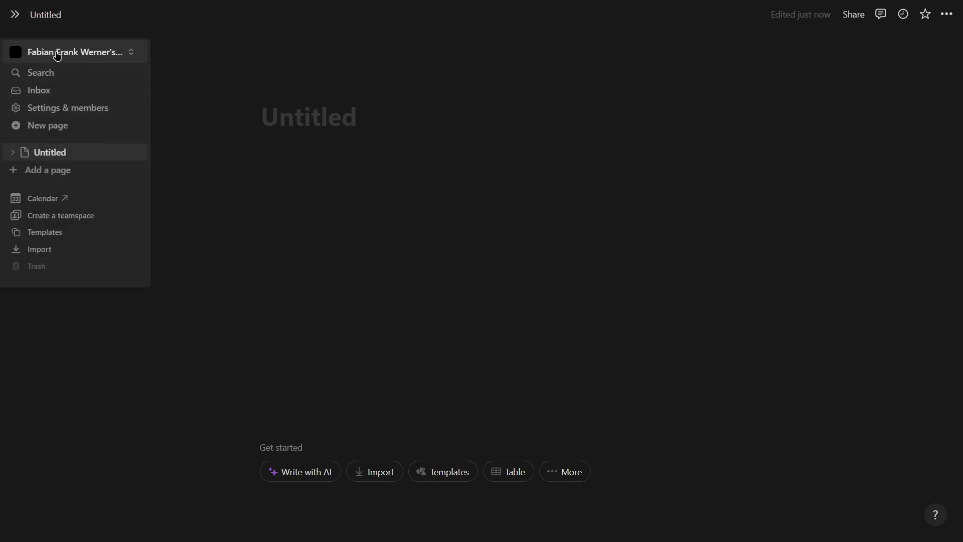
pyautogui.click(57, 53)
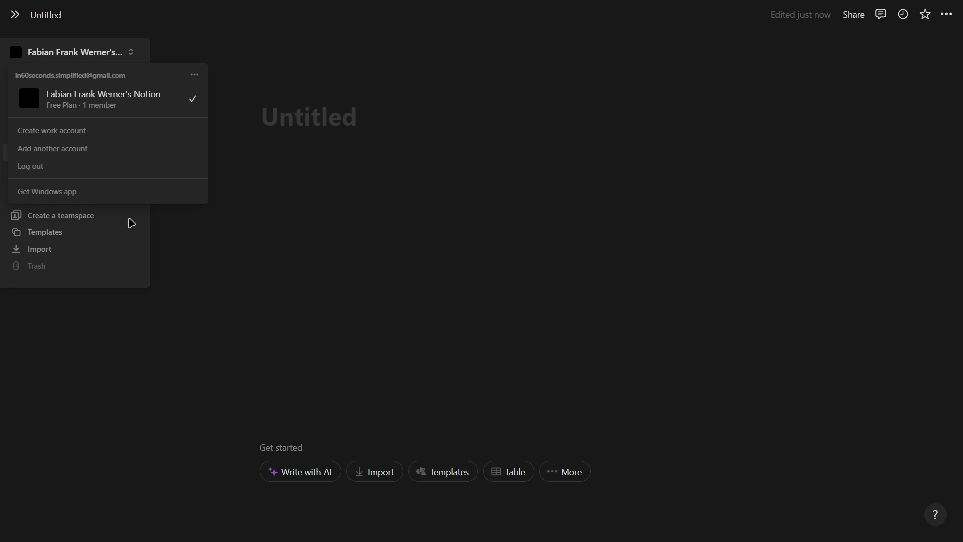
pyautogui.click(127, 221)
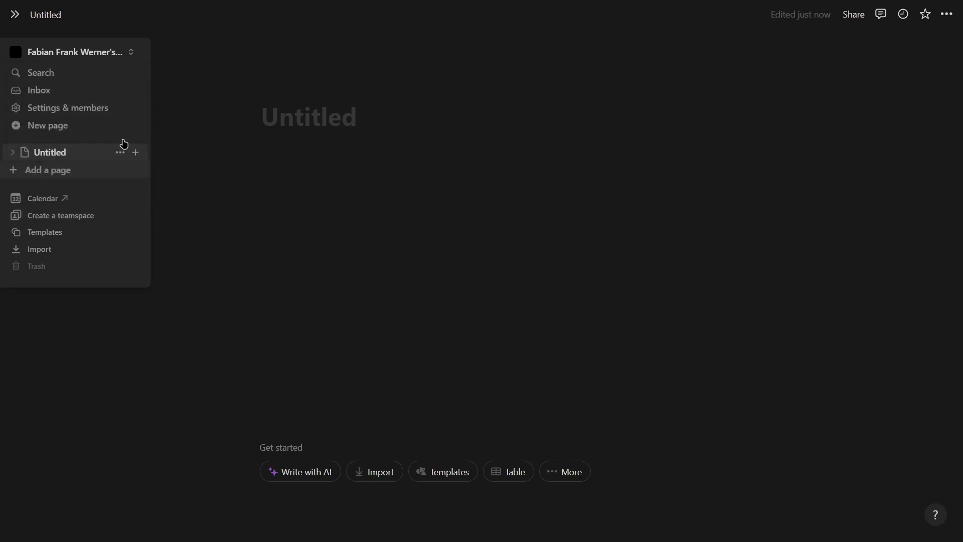
pyautogui.click(65, 75)
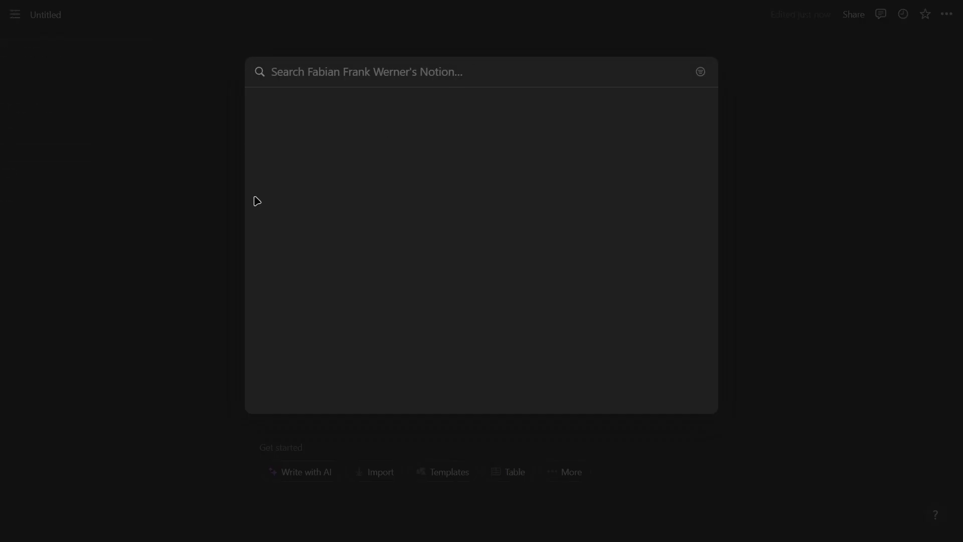
pyautogui.click(200, 209)
# - View the workspace inbox and close it again
pyautogui.moveTo(2, 138)
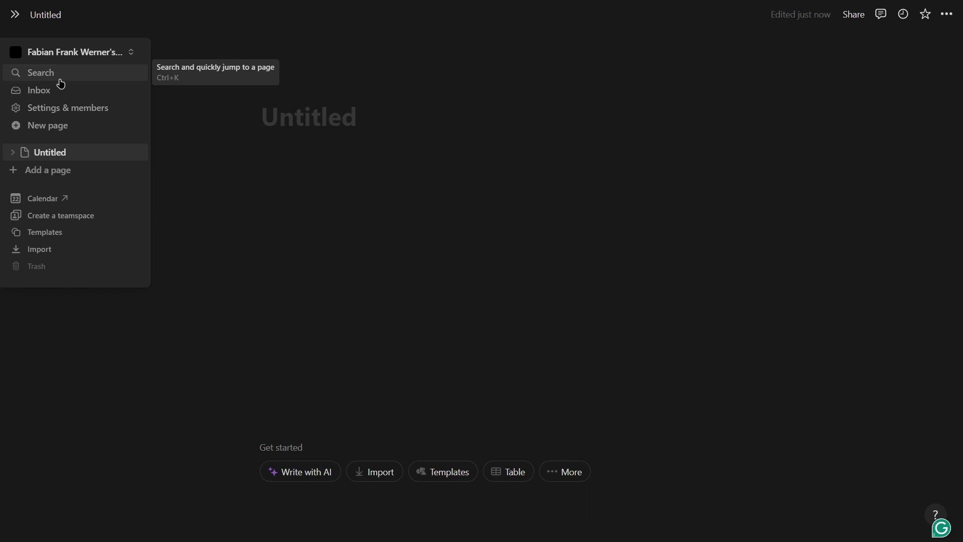
pyautogui.click(58, 92)
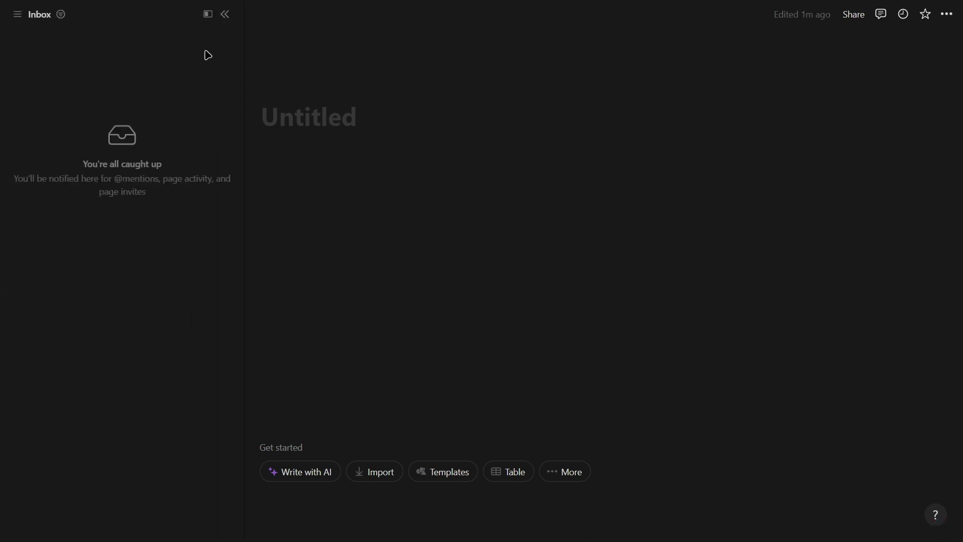
pyautogui.click(226, 18)
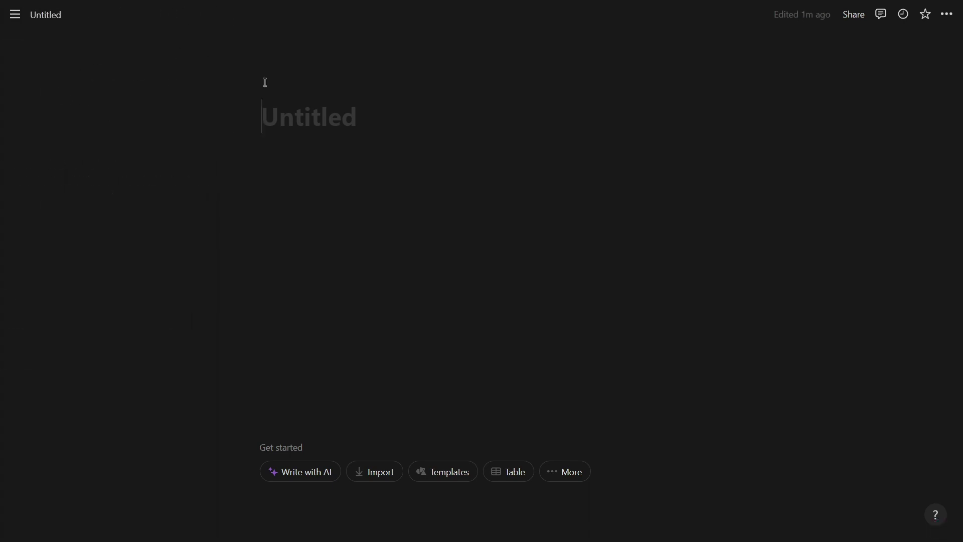
# - Open the workspace settings and view the profile, security and support options of the account
pyautogui.moveTo(2, 45)
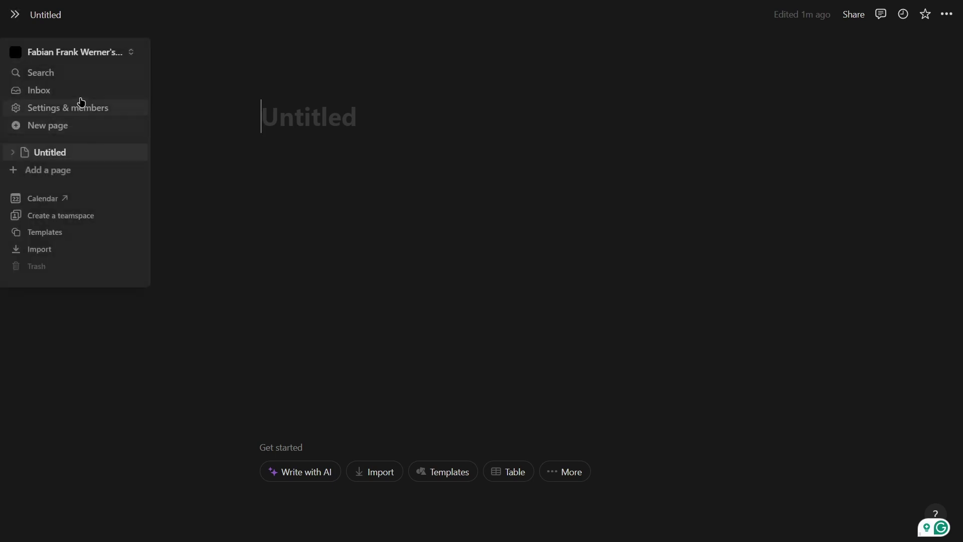
pyautogui.click(67, 114)
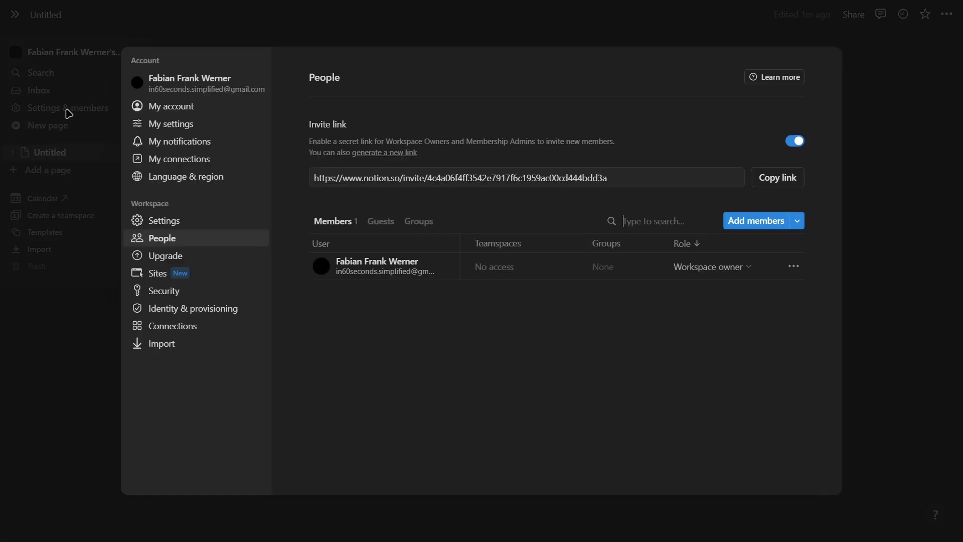
pyautogui.click(177, 109)
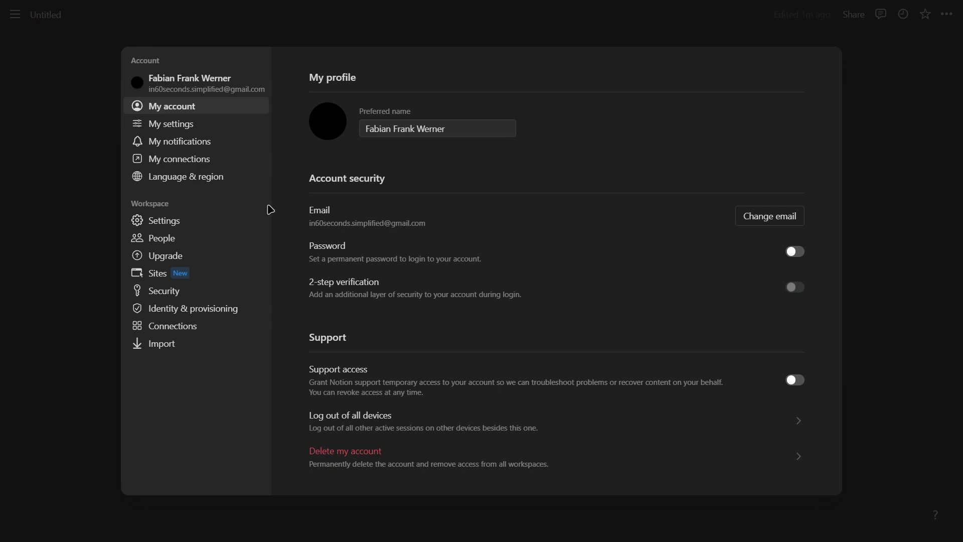
# - Try the Light appearance in the personal settings and set the appearance to Dark
pyautogui.click(185, 125)
pyautogui.click(718, 121)
pyautogui.press('Up')
pyautogui.press('Up')
pyautogui.click(829, 120)
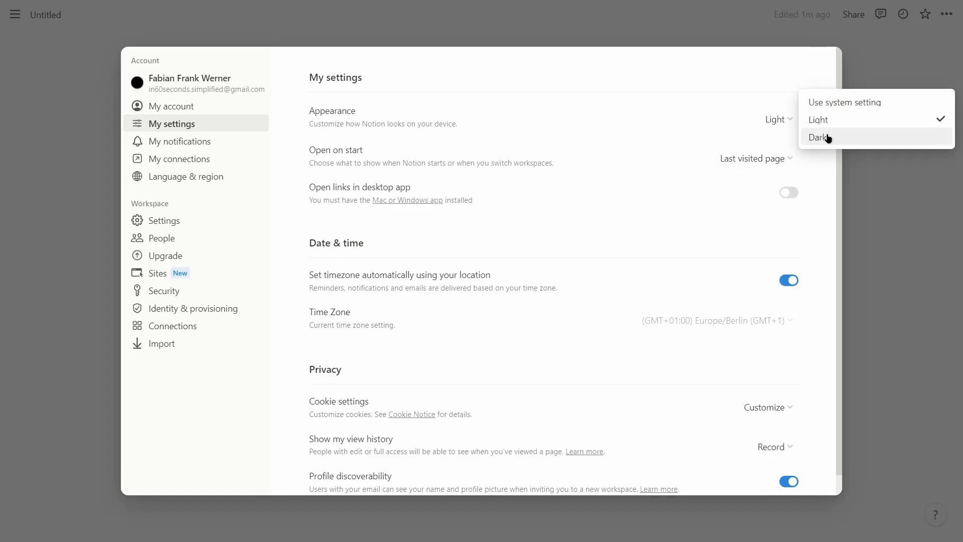
pyautogui.click(813, 136)
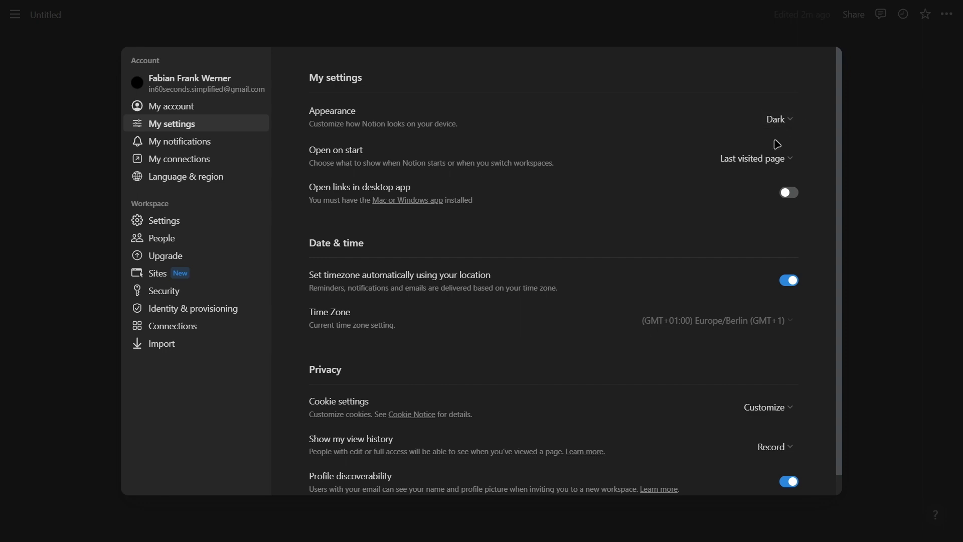
# - View the available Open on start choices and the remaining date, time and privacy settings
pyautogui.click(731, 162)
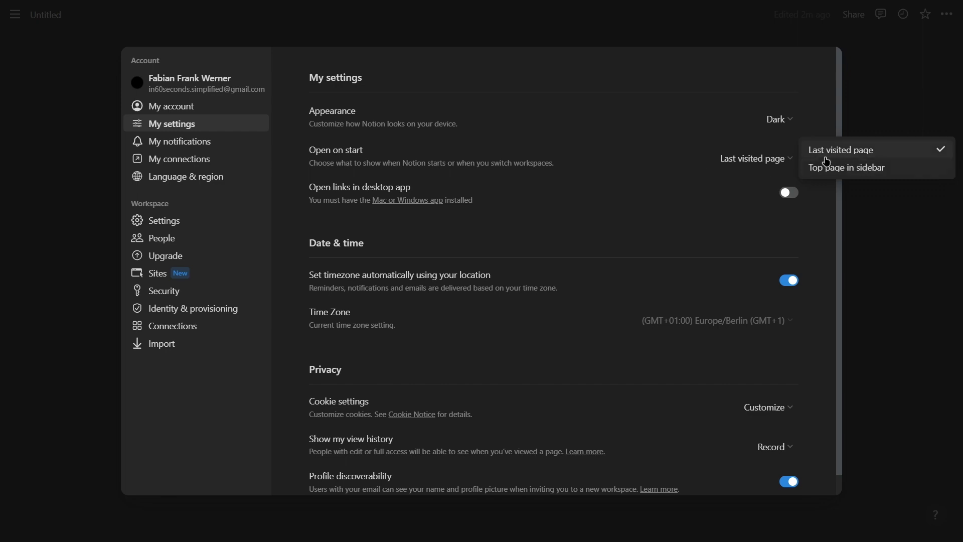
pyautogui.click(776, 146)
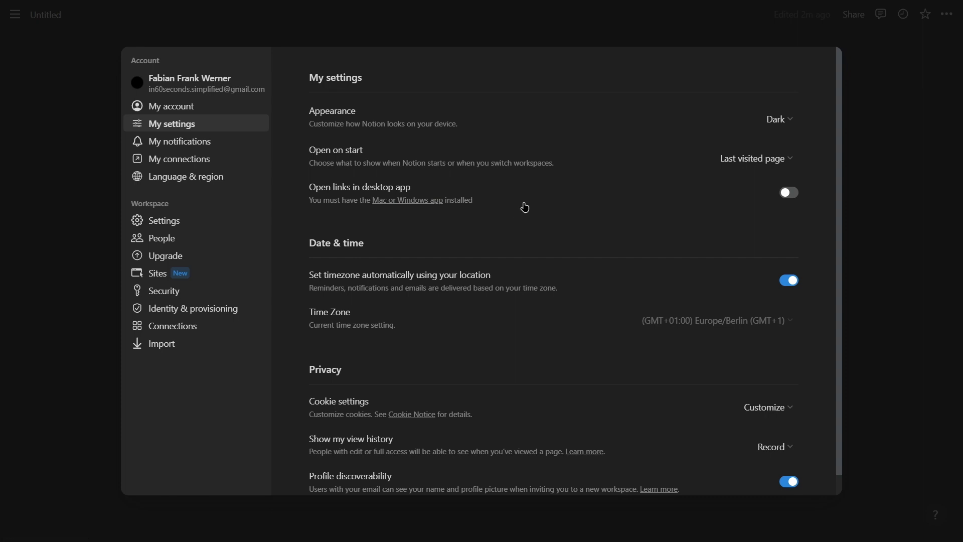
pyautogui.scroll(-1, 525, 207)
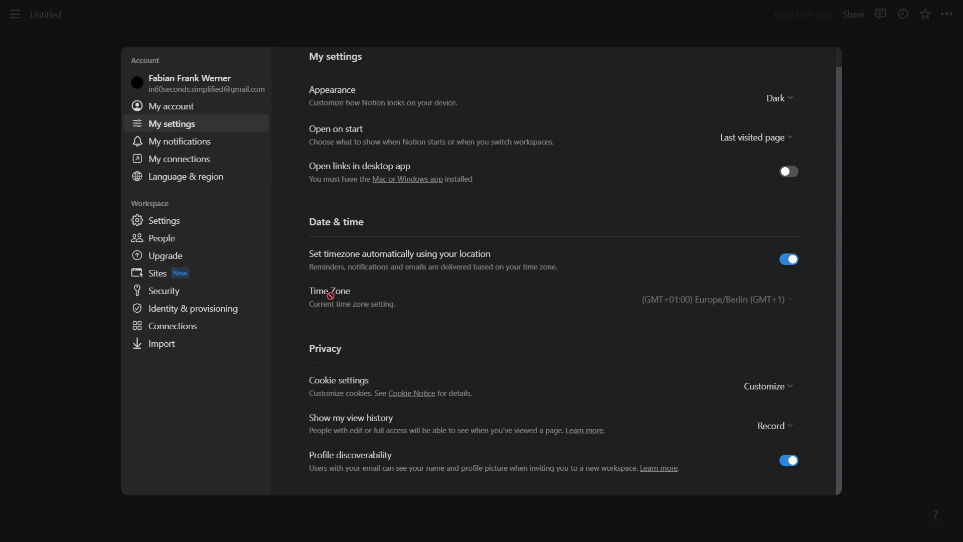
# - Turn off mobile push notifications, workspace activity emails and email digests
pyautogui.click(175, 142)
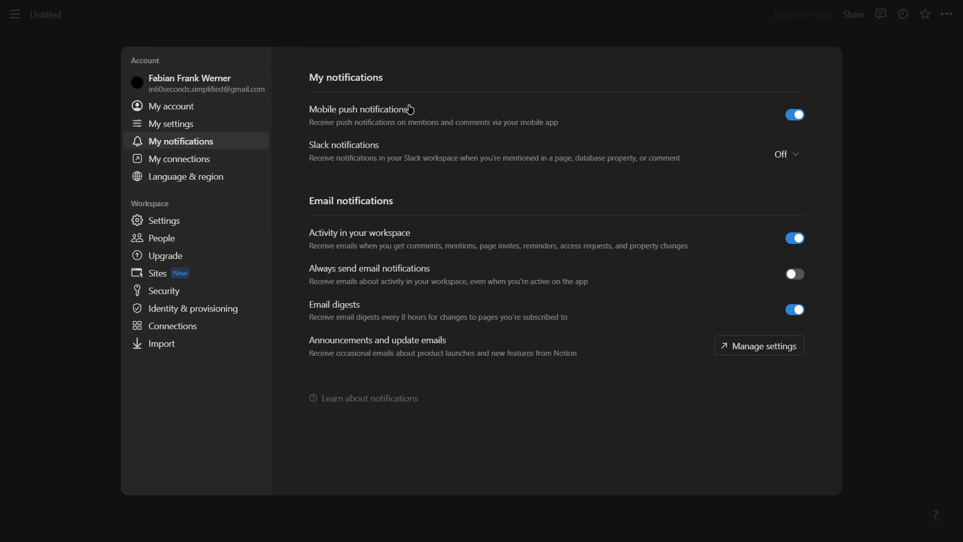
pyautogui.click(795, 115)
pyautogui.click(796, 239)
pyautogui.click(796, 275)
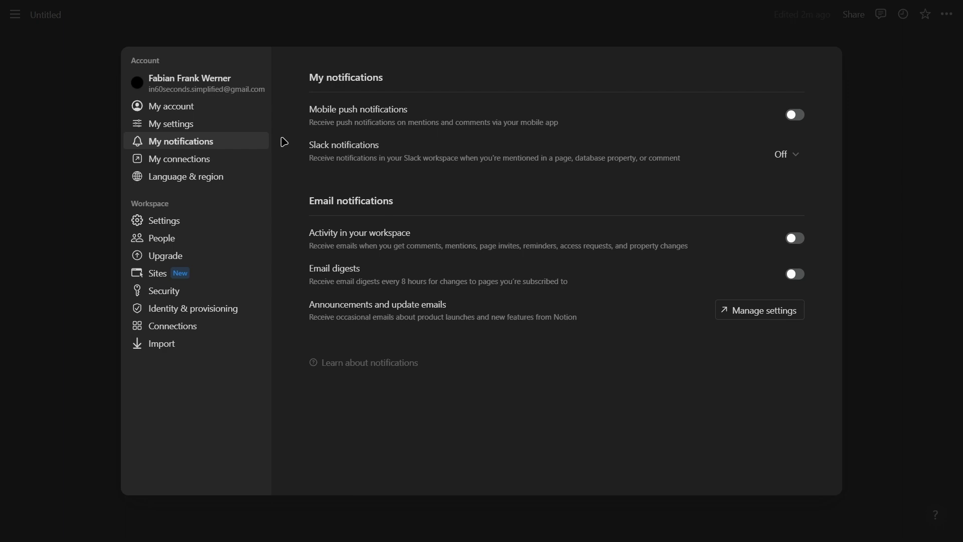
# - Browse the complete list of apps that can be connected to the account
pyautogui.click(240, 158)
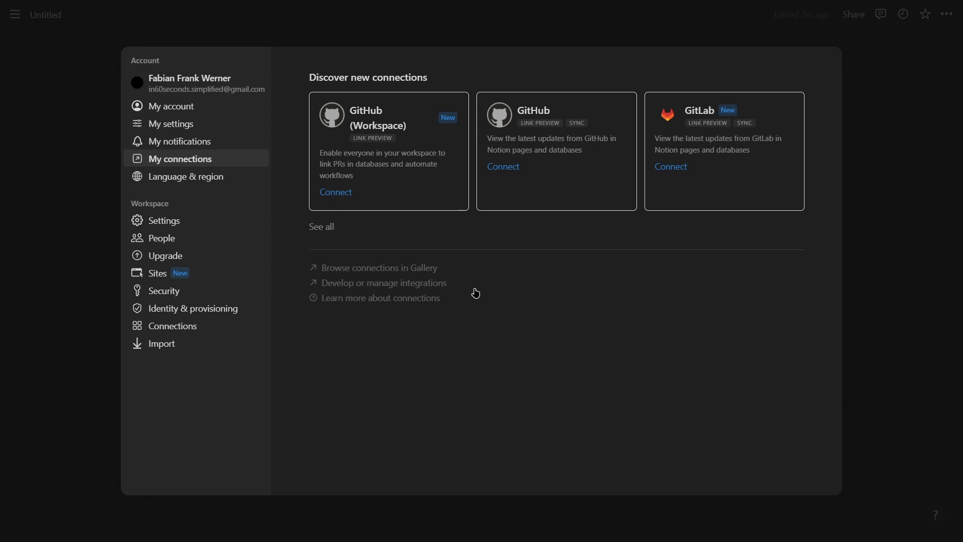
pyautogui.click(323, 228)
pyautogui.scroll(-18, 482, 212)
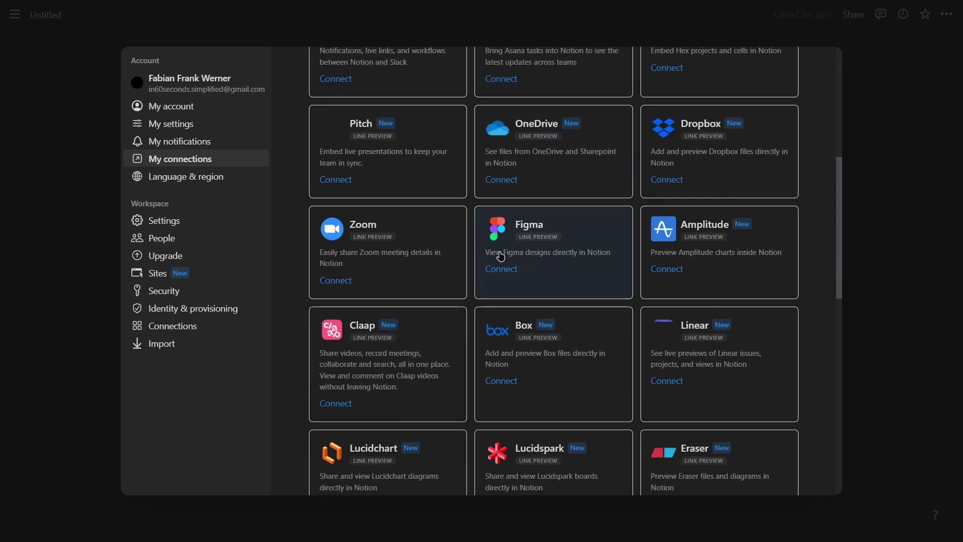
pyautogui.scroll(7, 495, 362)
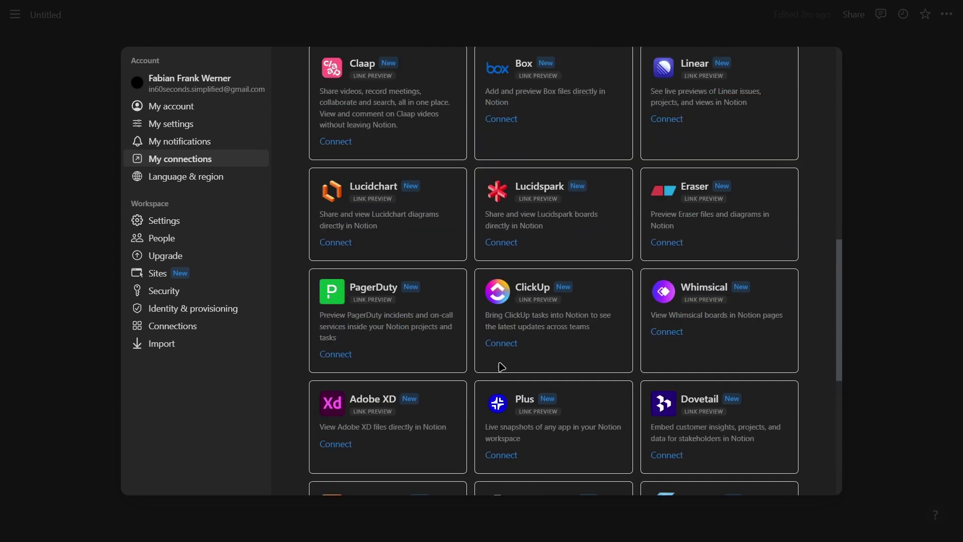
# - Turn on Start week on Monday in the language and region settings
pyautogui.click(201, 178)
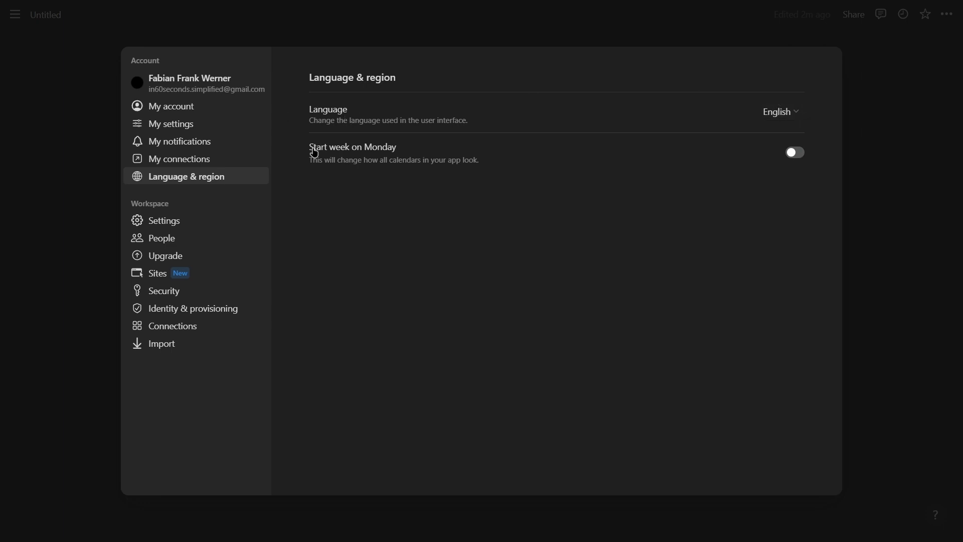
pyautogui.click(792, 152)
pyautogui.moveTo(309, 147); pyautogui.dragTo(486, 148)
pyautogui.click(400, 181)
# - Change the workspace name to "Tutorial Workspace" in the workspace settings
pyautogui.click(228, 224)
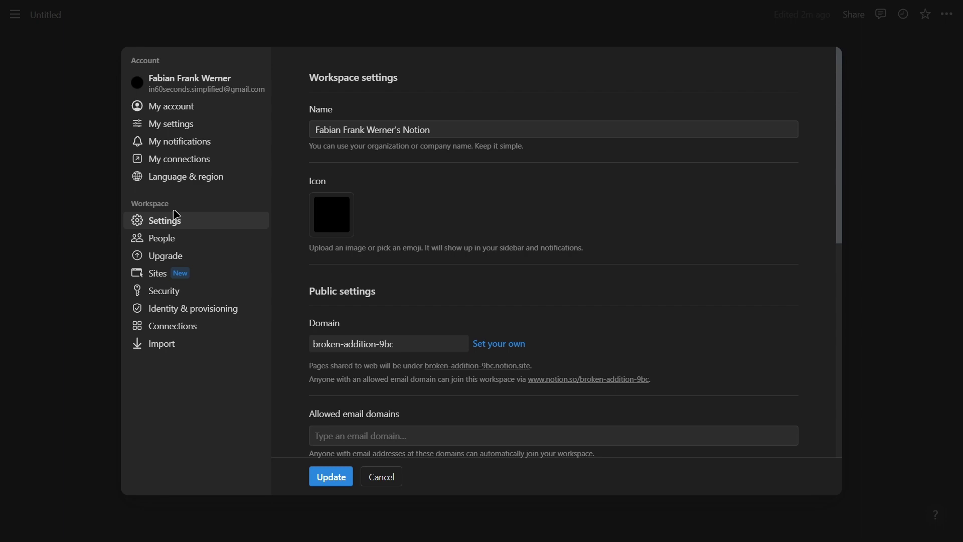
pyautogui.moveTo(446, 131); pyautogui.dragTo(269, 131)
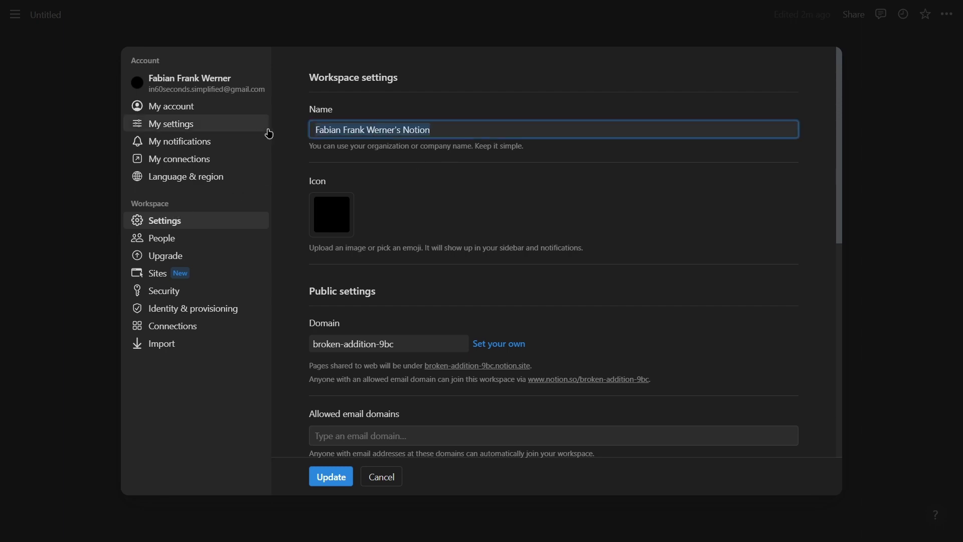
pyautogui.write('Tutorial Workspace')
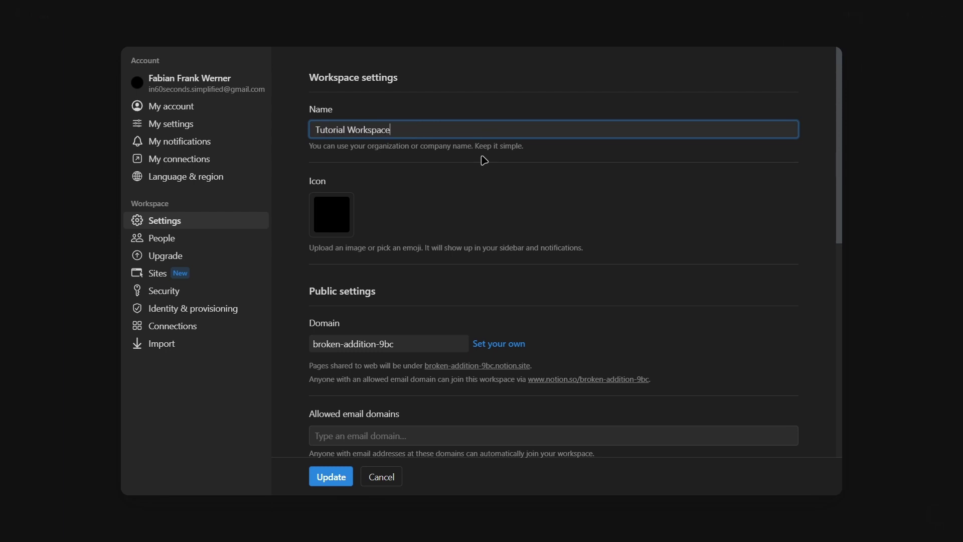
pyautogui.click(488, 179)
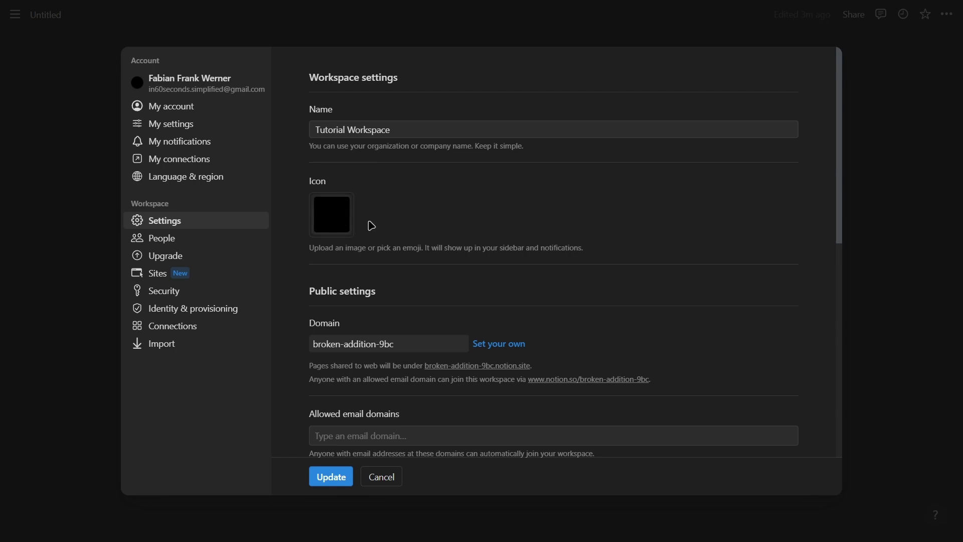
# - Review the public, export and analytics options in the workspace settings, and save the pending changes
pyautogui.scroll(-3, 395, 211)
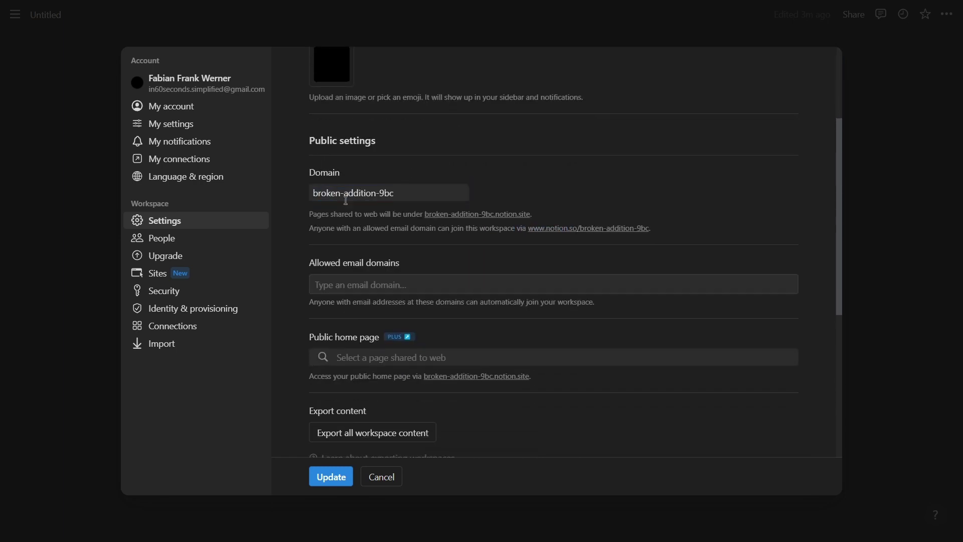
pyautogui.scroll(-2, 415, 178)
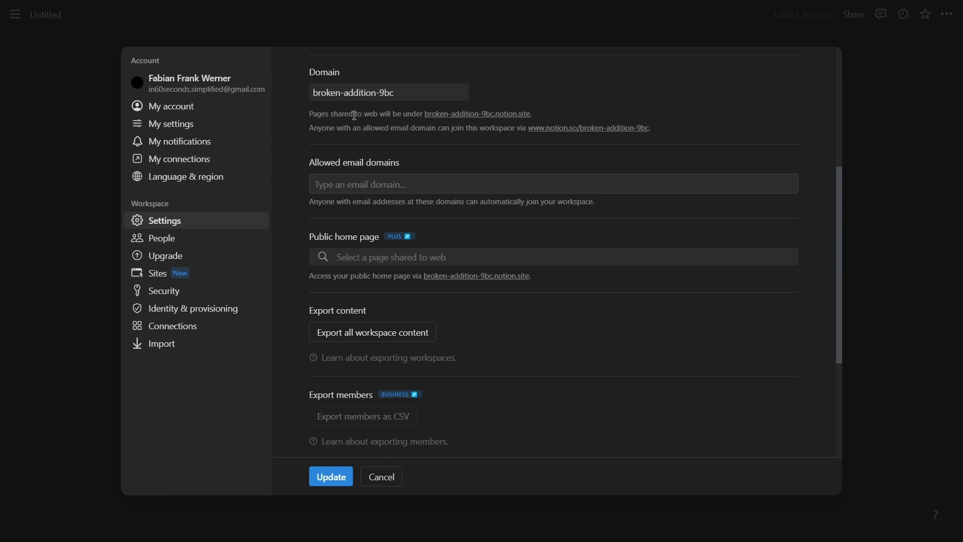
pyautogui.scroll(2, 354, 116)
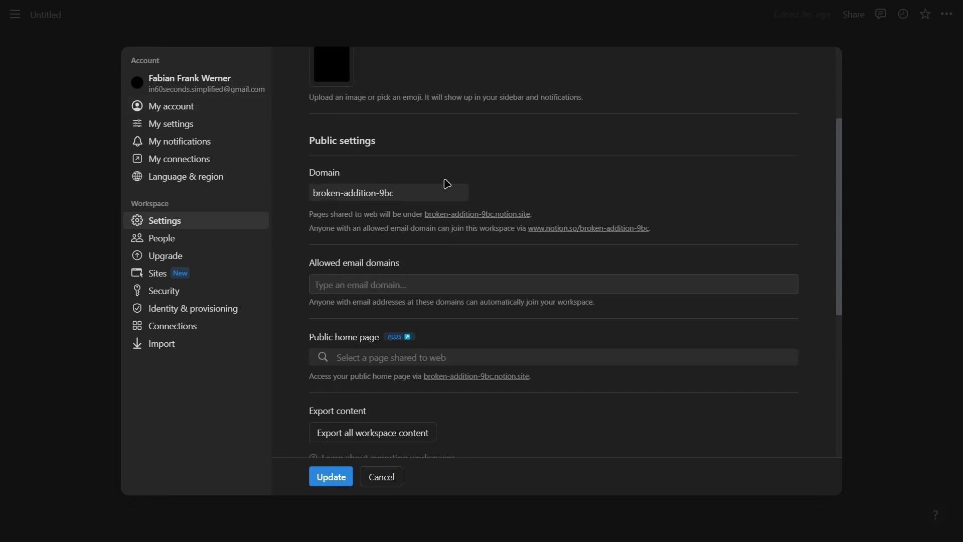
pyautogui.scroll(-6, 359, 154)
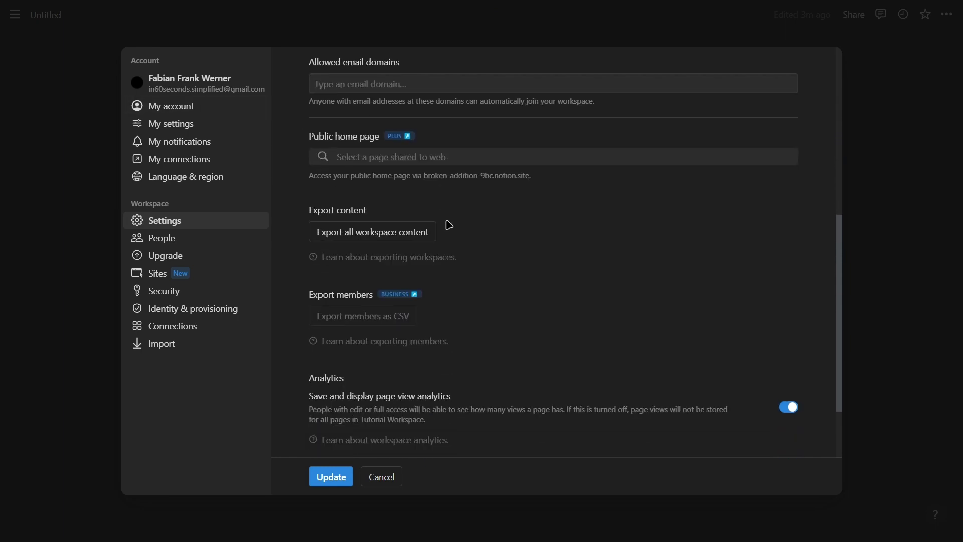
pyautogui.click(204, 241)
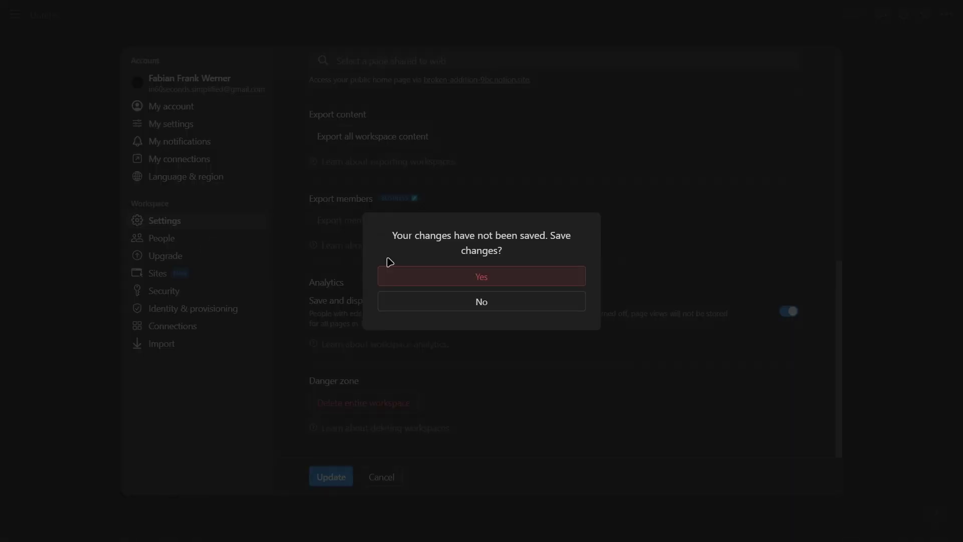
pyautogui.click(441, 283)
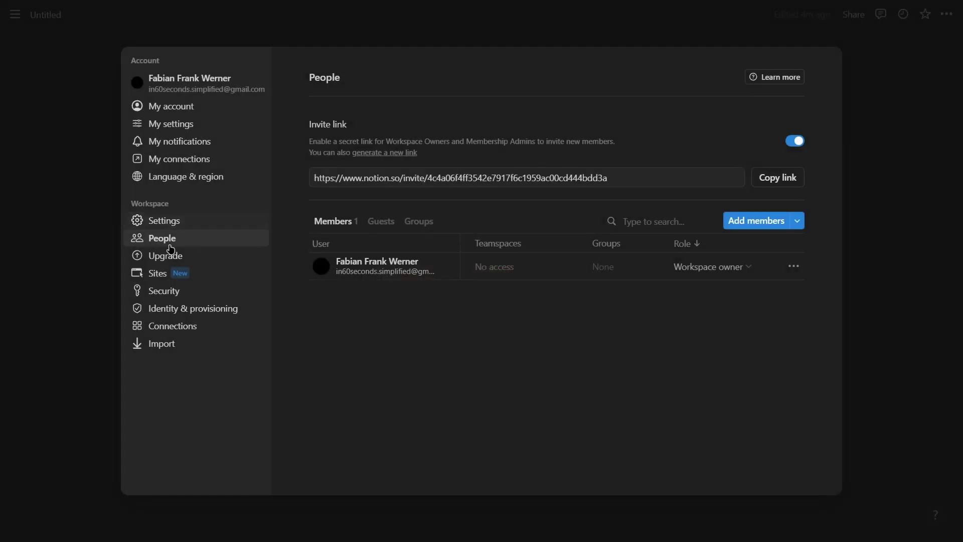
# - Examine the roles available when inviting new workspace members, including the Plus-only Member role, without inviting anyone
pyautogui.click(770, 221)
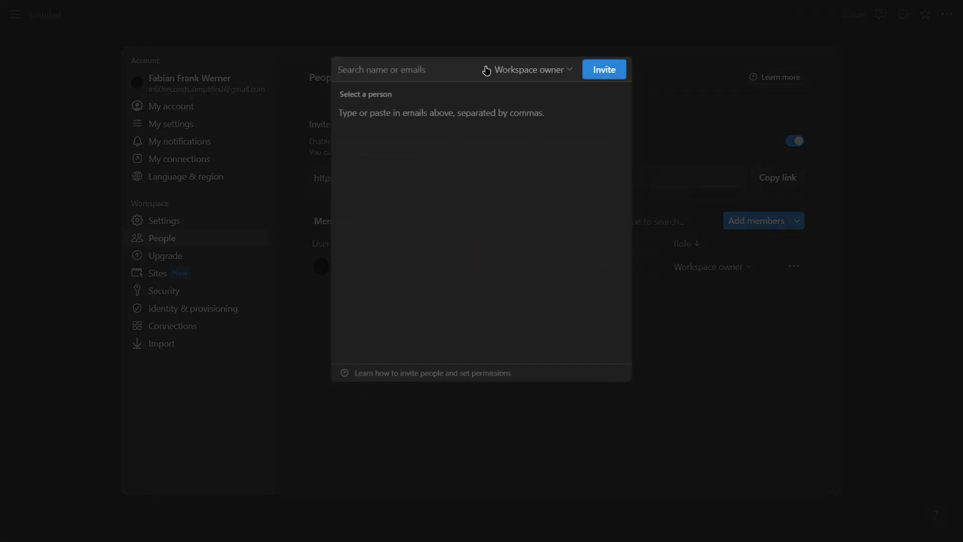
pyautogui.click(542, 76)
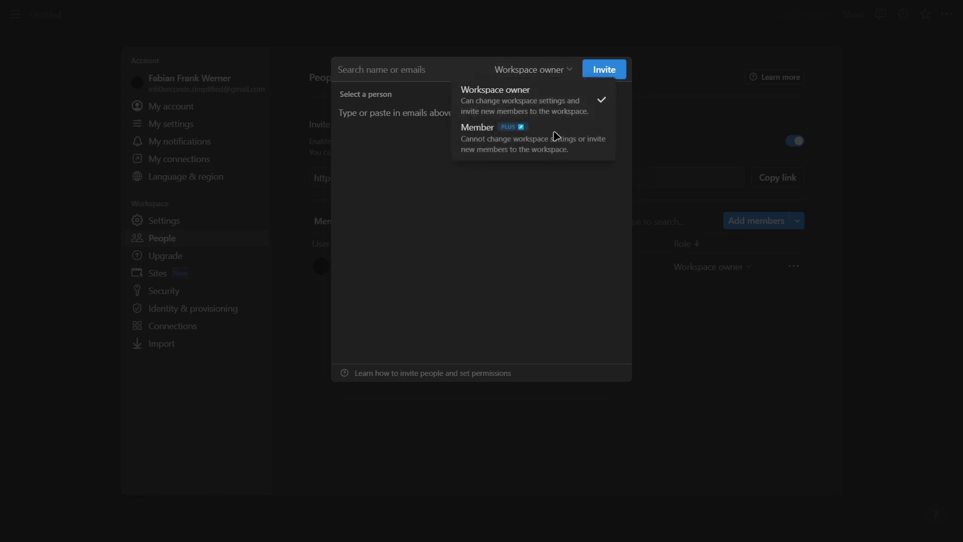
pyautogui.click(760, 367)
pyautogui.click(509, 73)
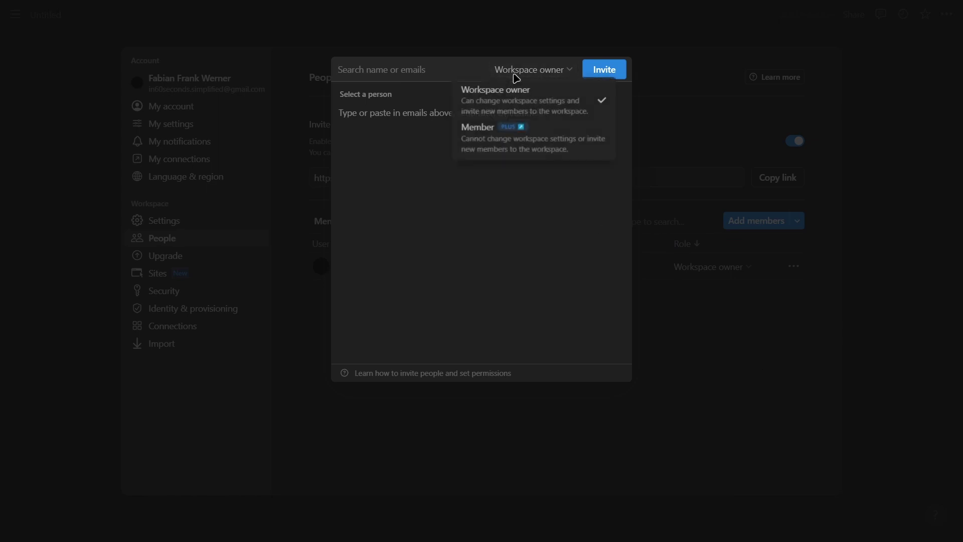
pyautogui.moveTo(512, 132)
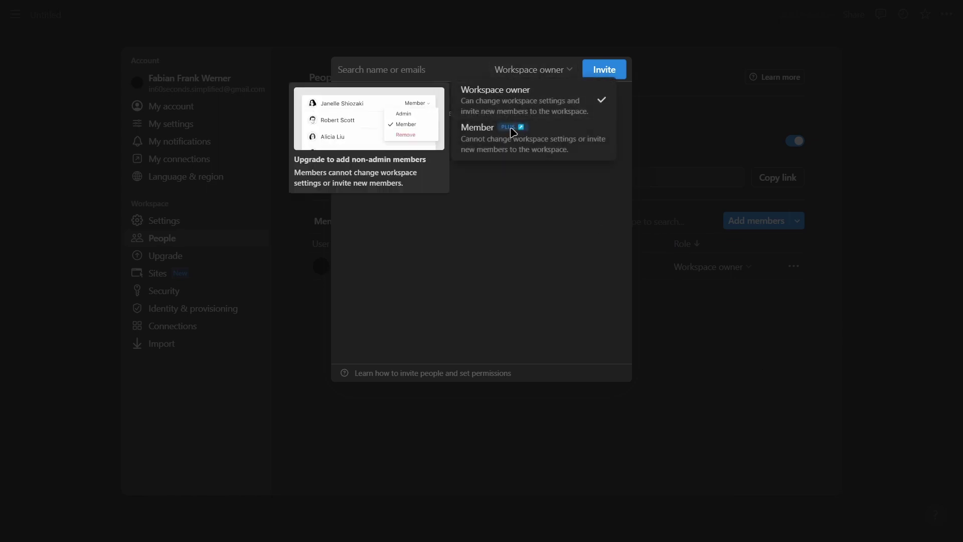
pyautogui.click(626, 253)
pyautogui.click(708, 304)
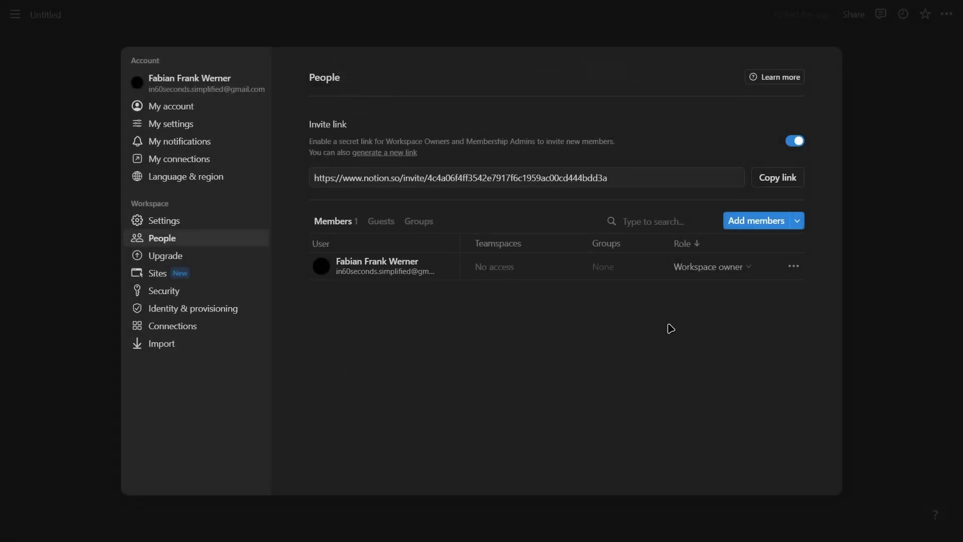
# - Look through the Upgrade, Sites, Security and Identity & provisioning pages of the workspace settings
pyautogui.click(242, 257)
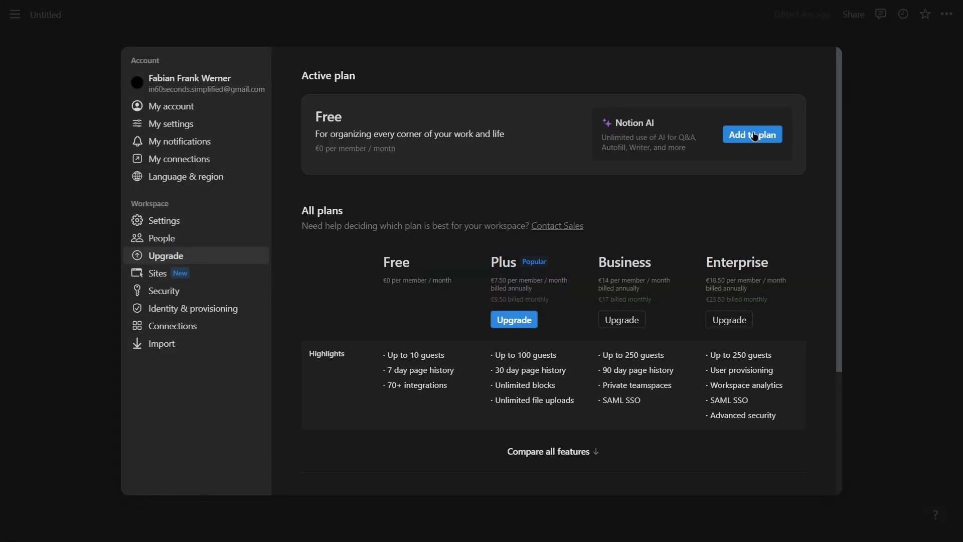
pyautogui.click(217, 277)
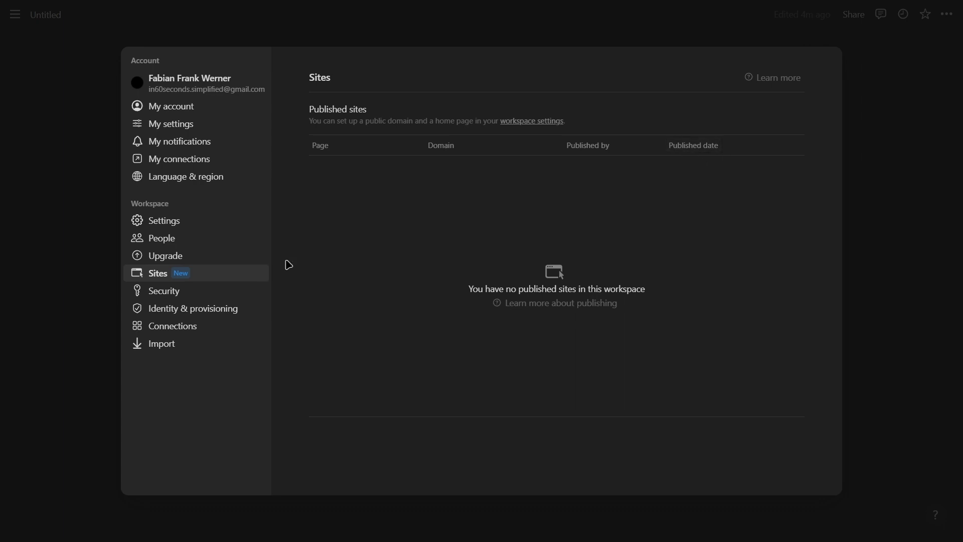
pyautogui.click(217, 292)
pyautogui.scroll(-3, 630, 172)
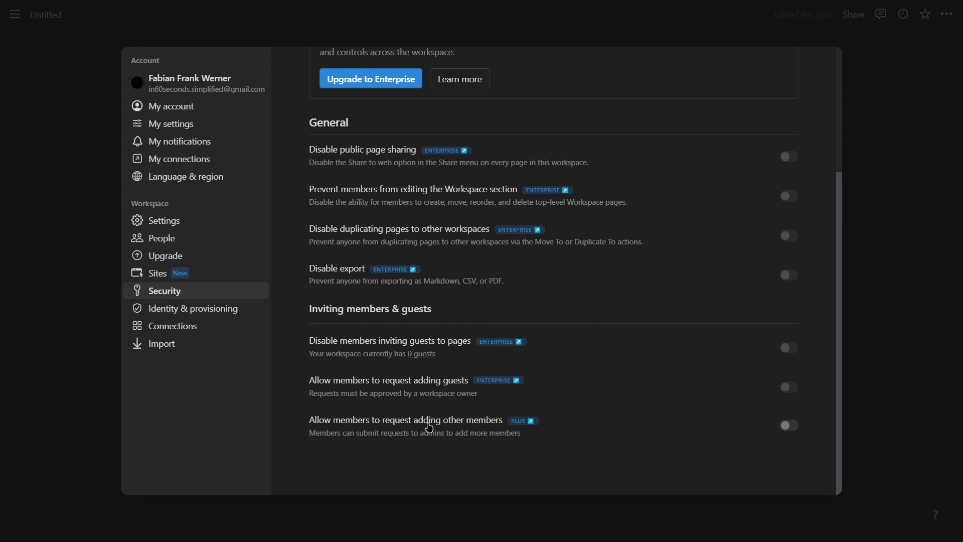
pyautogui.click(209, 316)
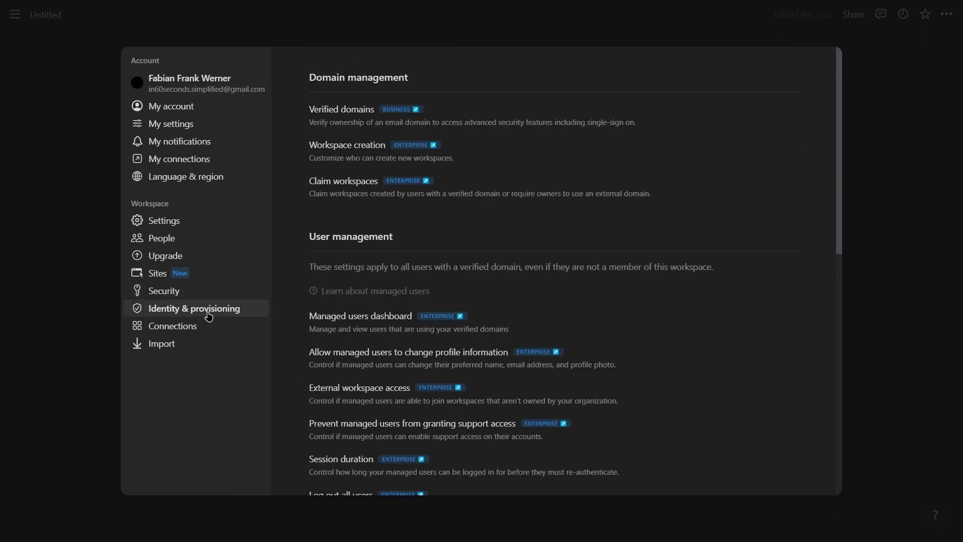
pyautogui.scroll(-10, 489, 361)
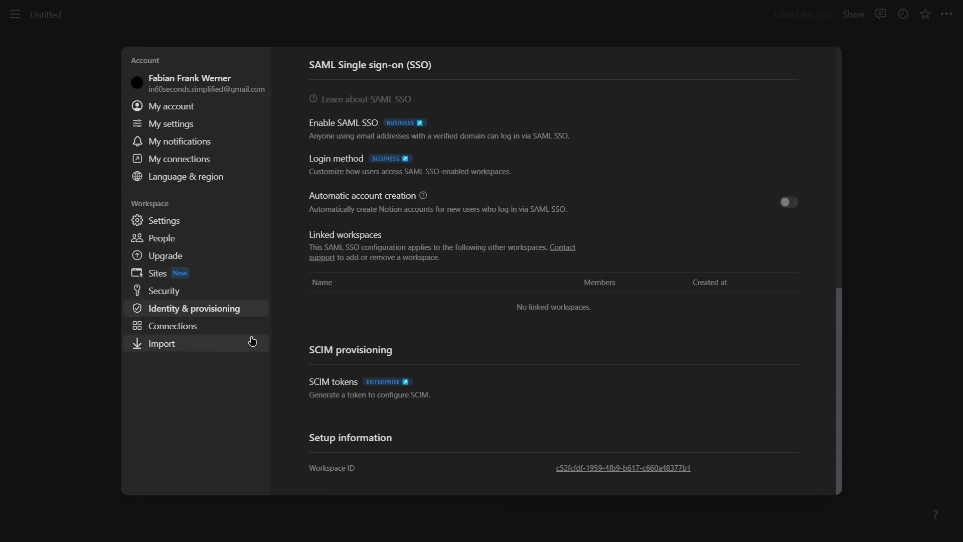
# - Check the workspace connections and the data import options, including the note on ZIP files, and close the settings
pyautogui.click(215, 326)
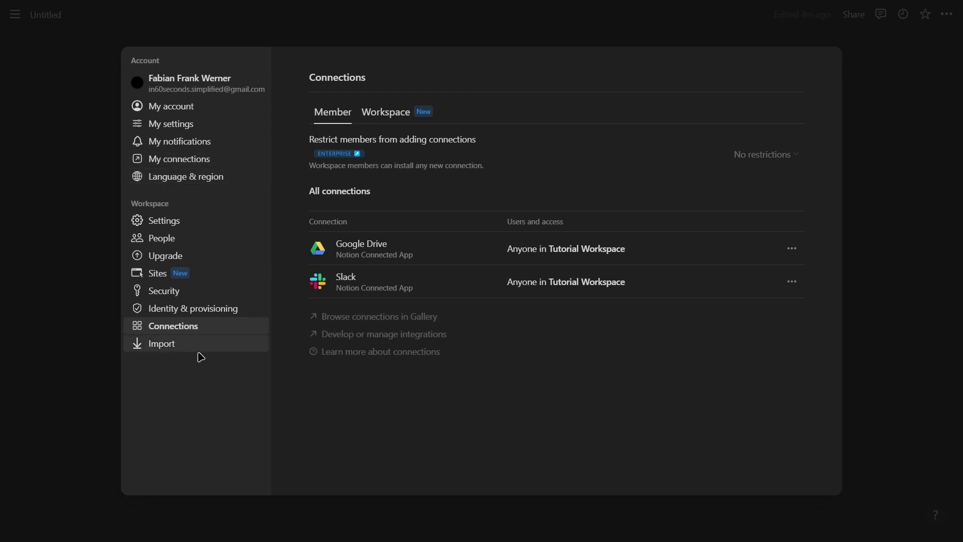
pyautogui.click(181, 348)
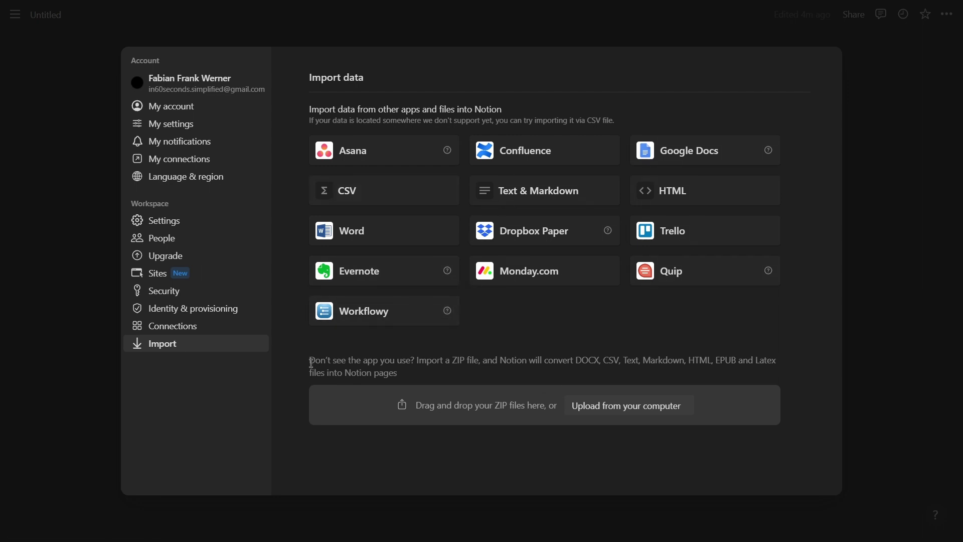
pyautogui.moveTo(311, 362); pyautogui.dragTo(422, 377)
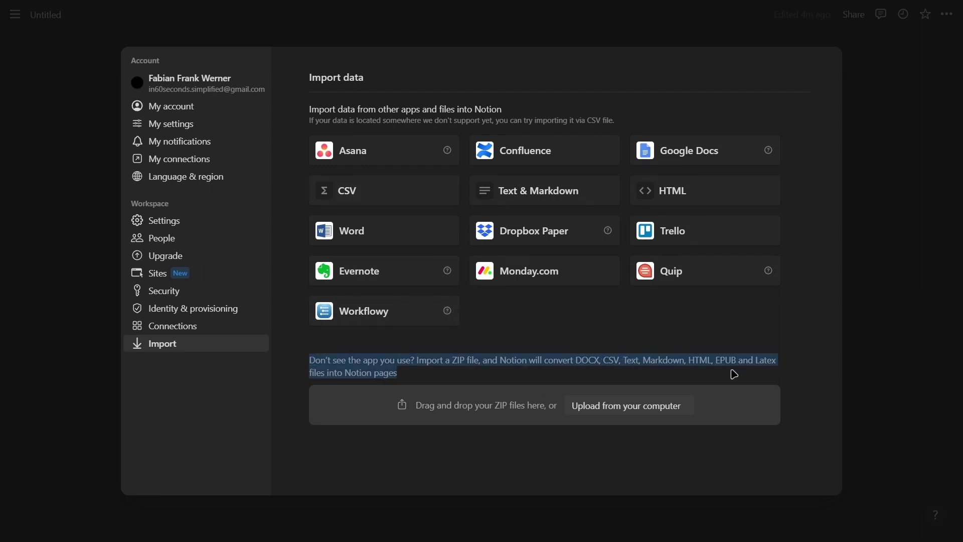
pyautogui.click(721, 356)
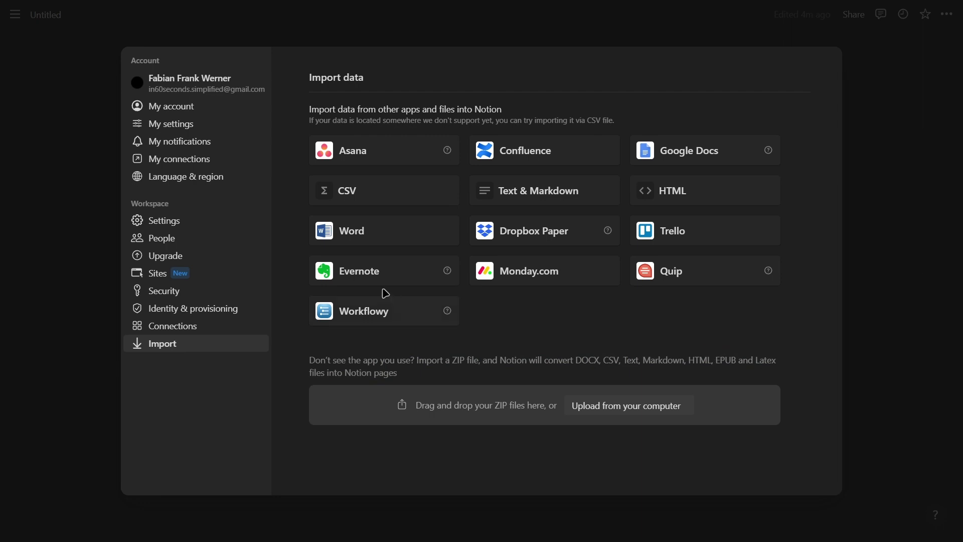
pyautogui.click(57, 195)
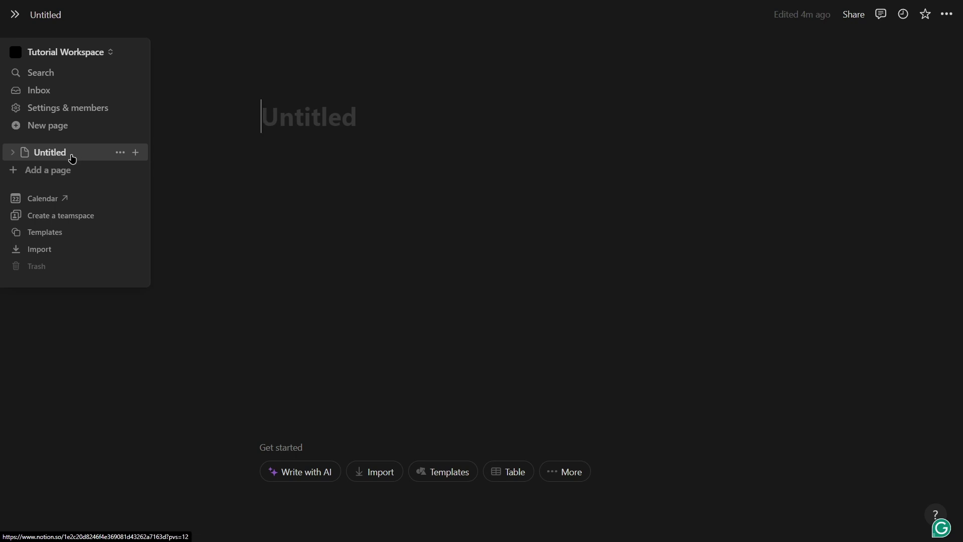
# - View the teamspace hint and the data import options offered outside the settings, and return to the Untitled page
pyautogui.moveTo(80, 222)
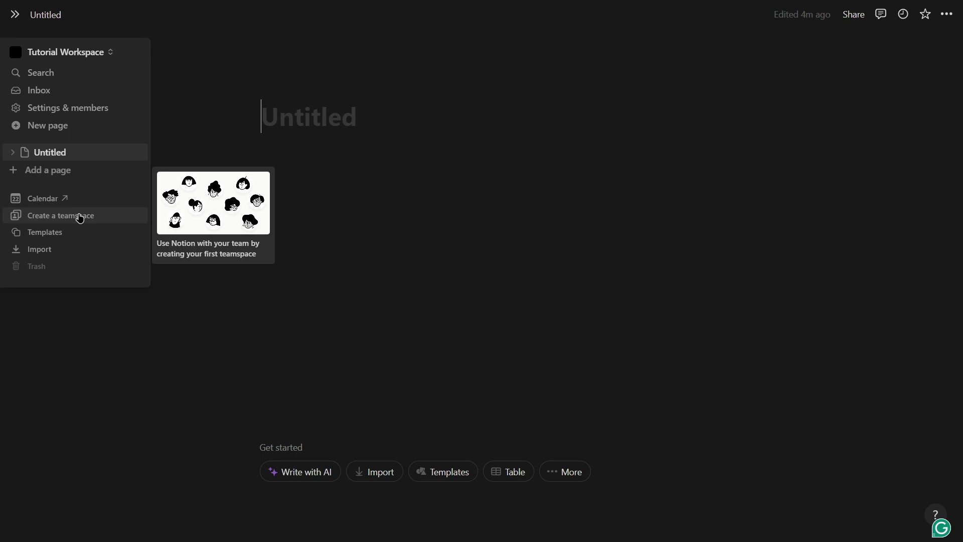
pyautogui.click(66, 251)
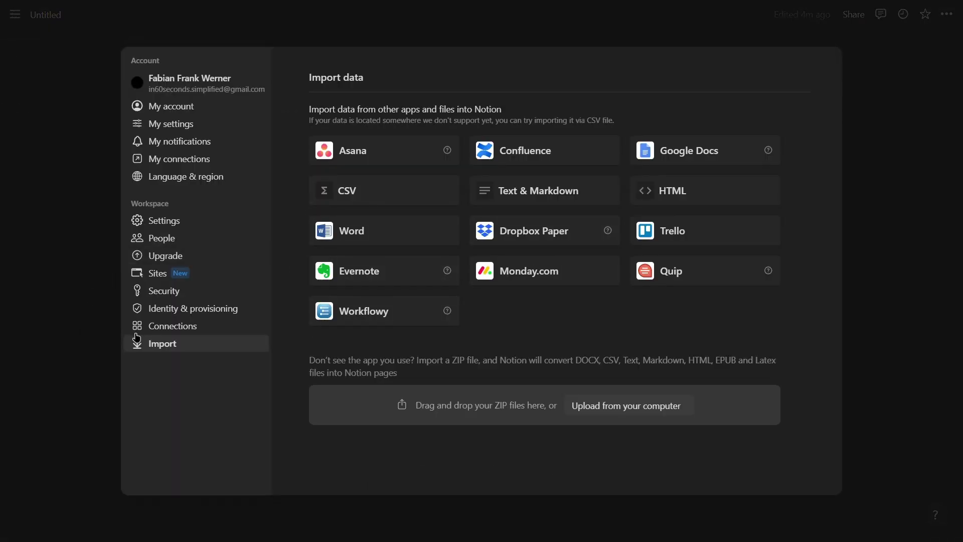
pyautogui.click(98, 339)
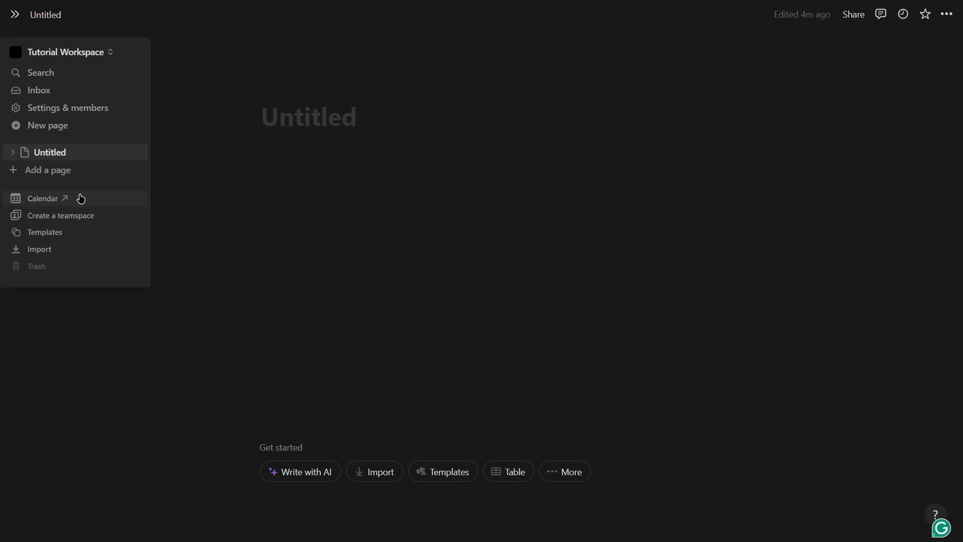
# - Browse the Work templates, preview the Design Portfolio template and close the template gallery
pyautogui.click(72, 233)
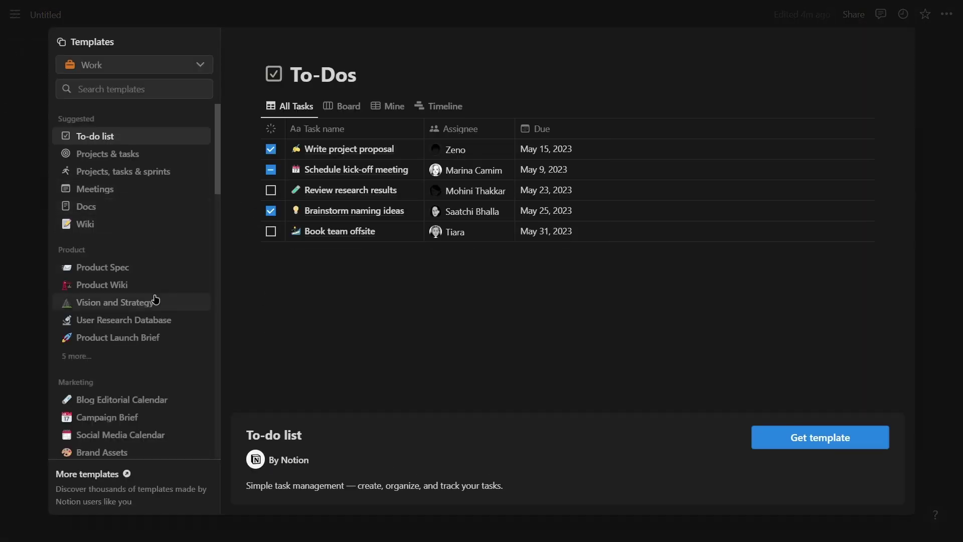
pyautogui.scroll(-7, 150, 276)
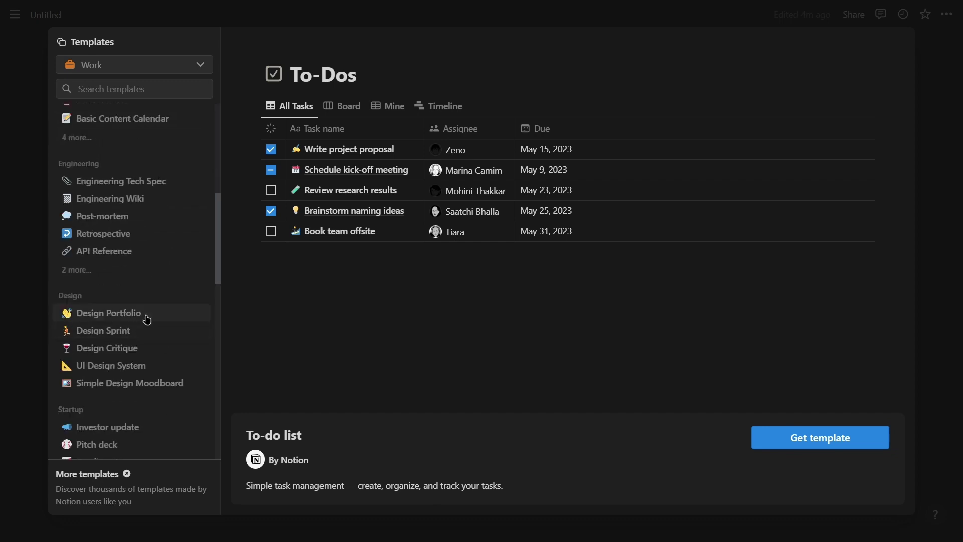
pyautogui.click(143, 313)
pyautogui.scroll(-10, 523, 164)
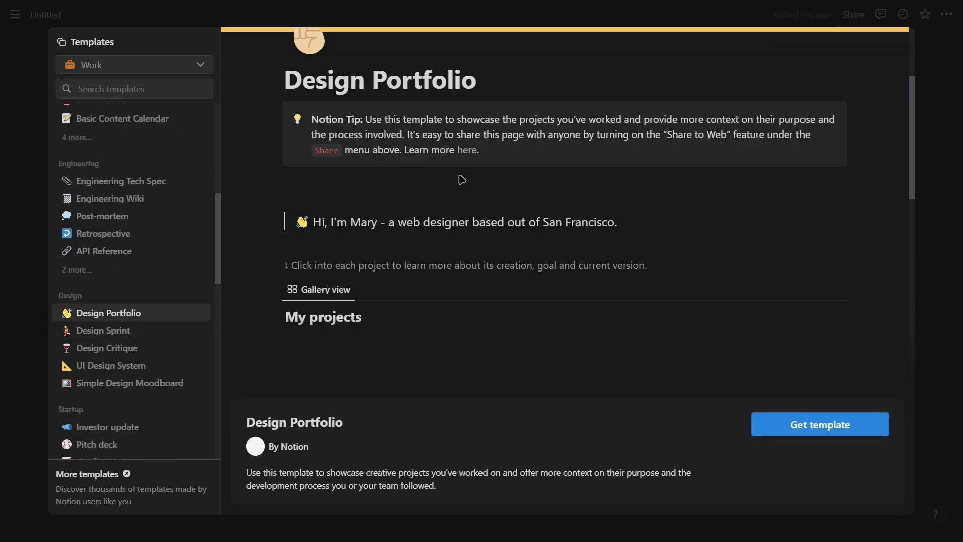
pyautogui.scroll(10, 565, 297)
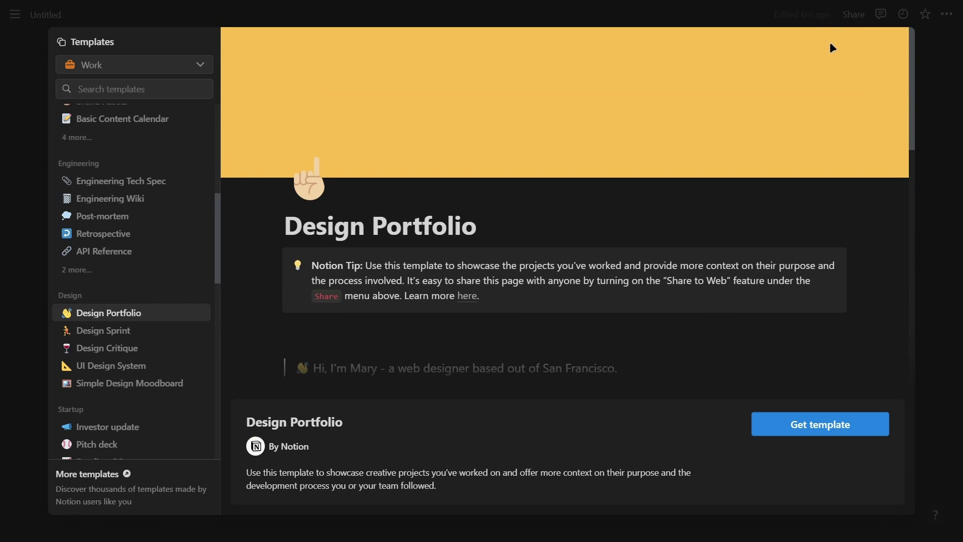
pyautogui.click(962, 284)
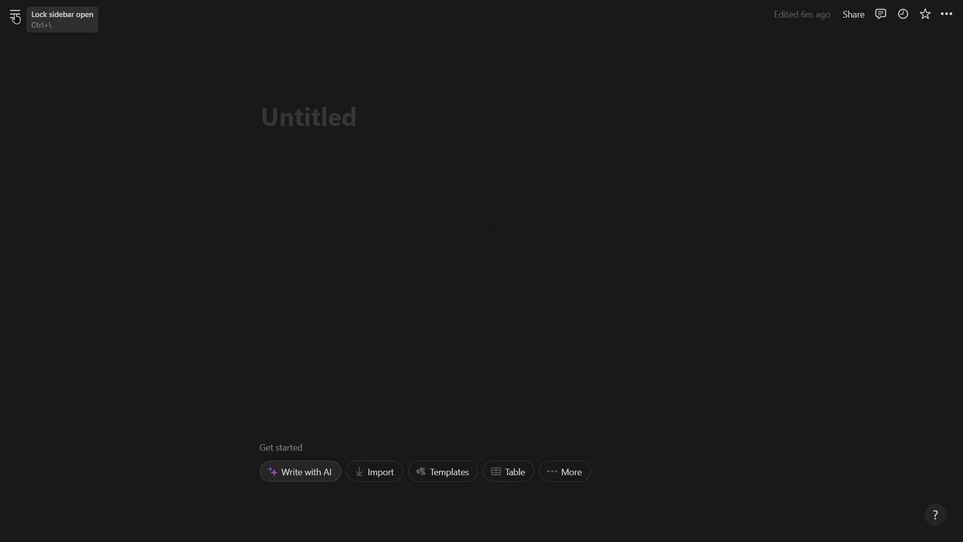
# - Check the Untitled page's edit history hint and sharing options, and publish the page to the web
pyautogui.moveTo(15, 16)
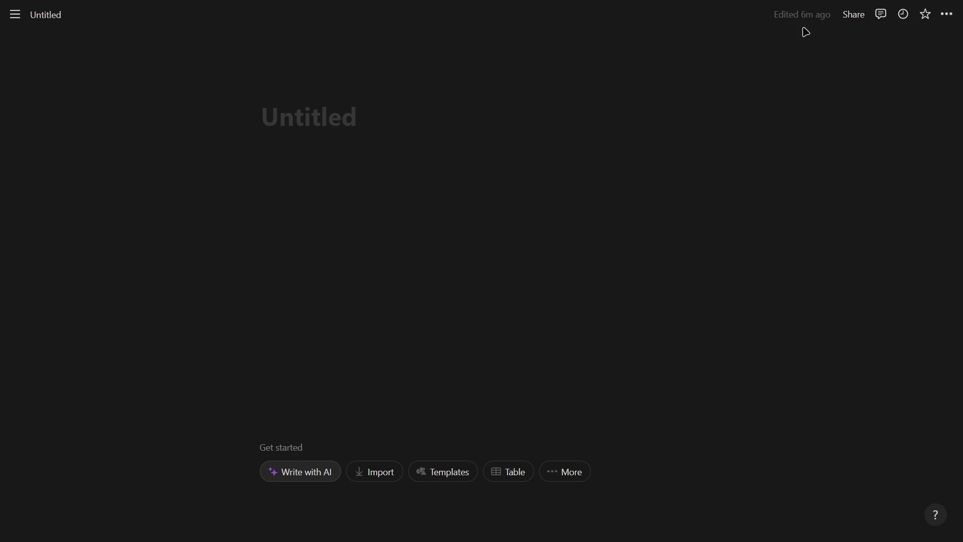
pyautogui.moveTo(805, 19)
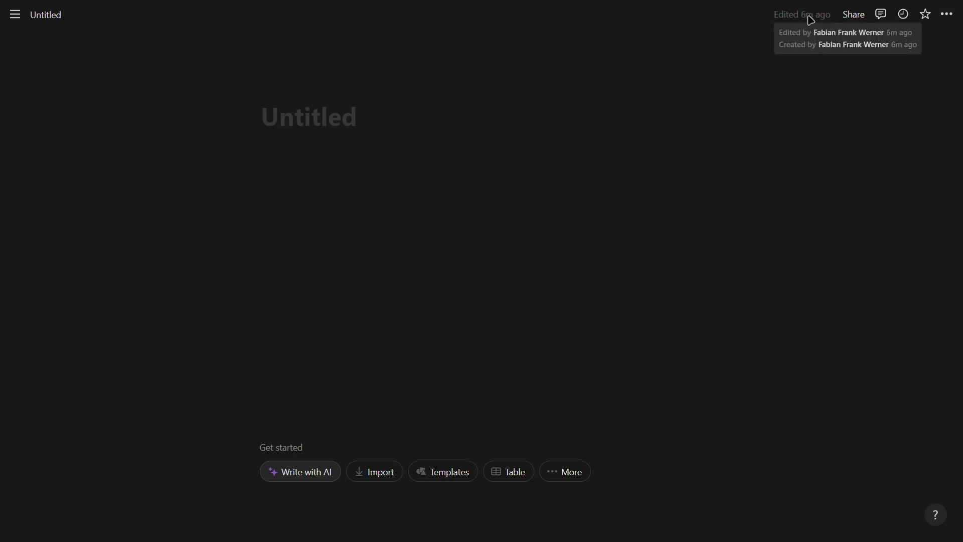
pyautogui.click(853, 14)
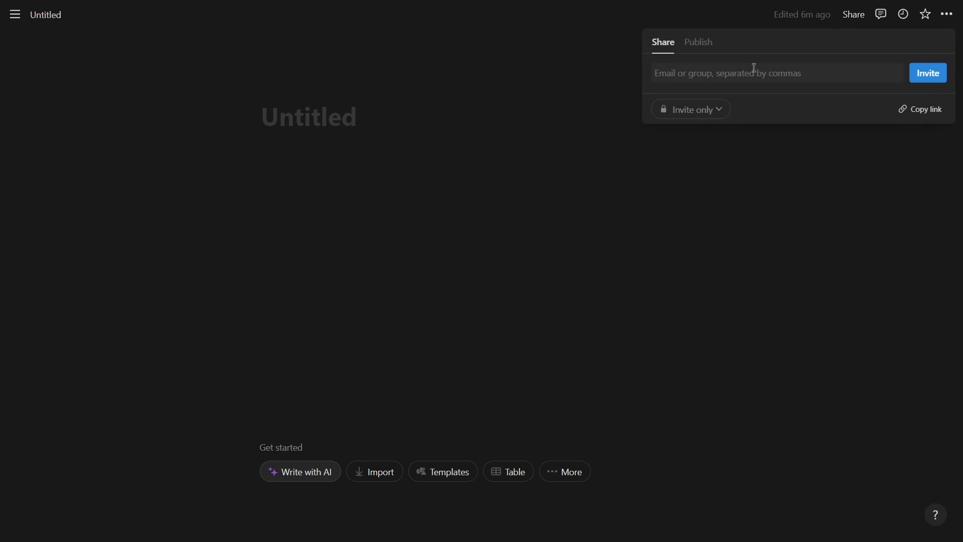
pyautogui.click(700, 43)
pyautogui.click(814, 164)
# - Inspect the published page's web address and publishing options, and unpublish the page
pyautogui.moveTo(691, 99); pyautogui.dragTo(789, 104)
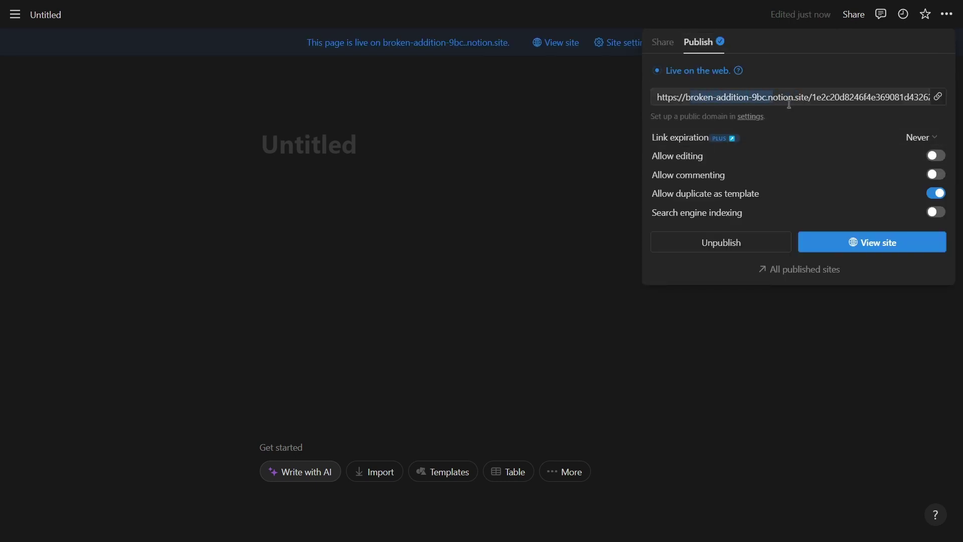
pyautogui.click(753, 117)
pyautogui.click(871, 115)
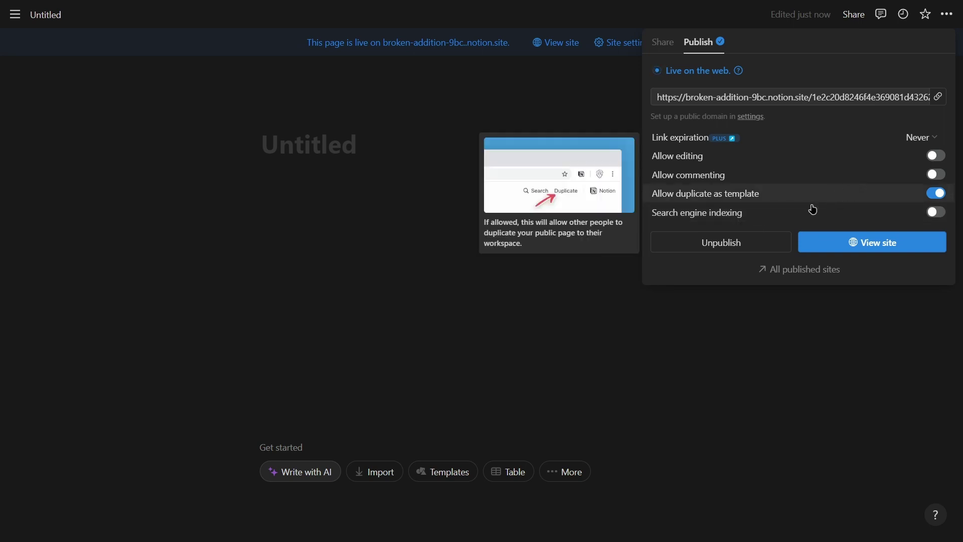
pyautogui.click(724, 251)
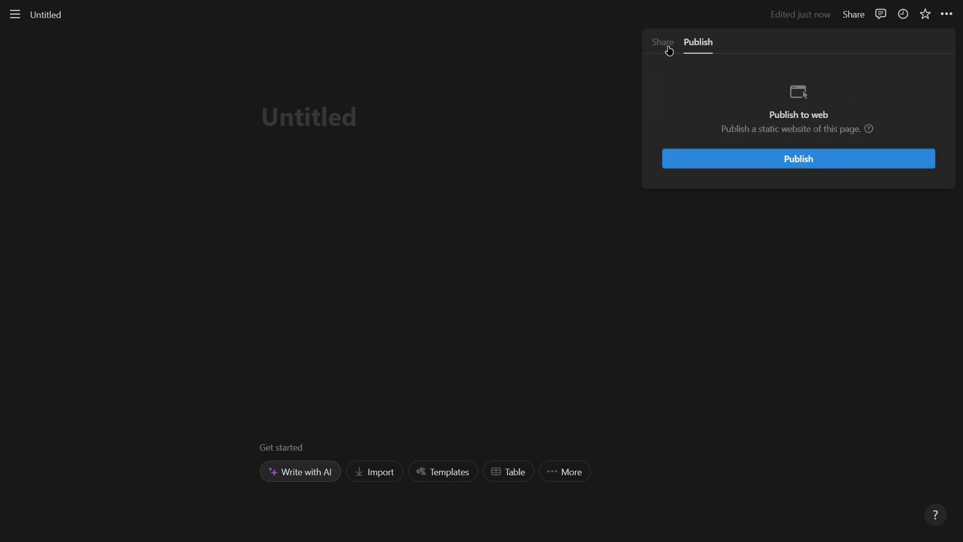
# - Check the Untitled page's sharing options and its updates pane with the notification settings, and close both
pyautogui.click(796, 271)
pyautogui.click(852, 16)
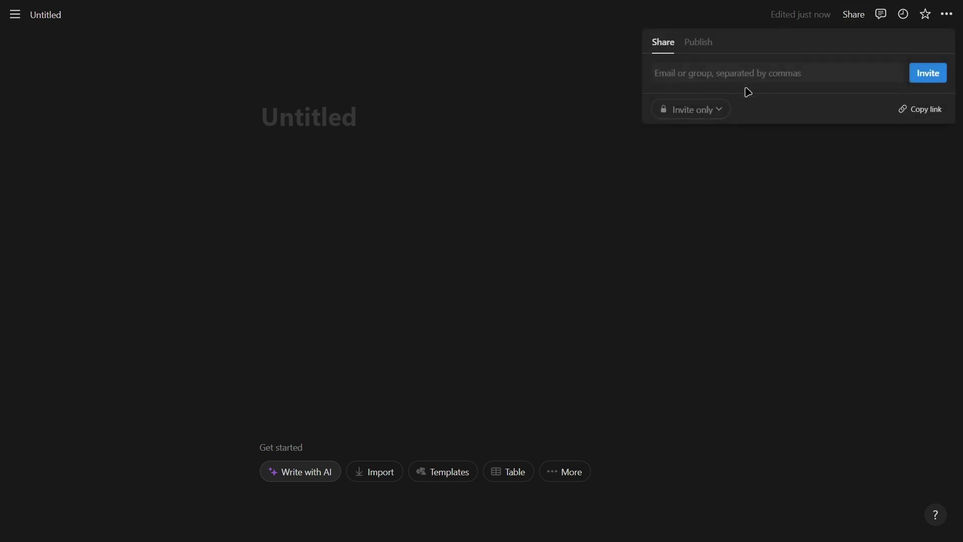
pyautogui.click(768, 144)
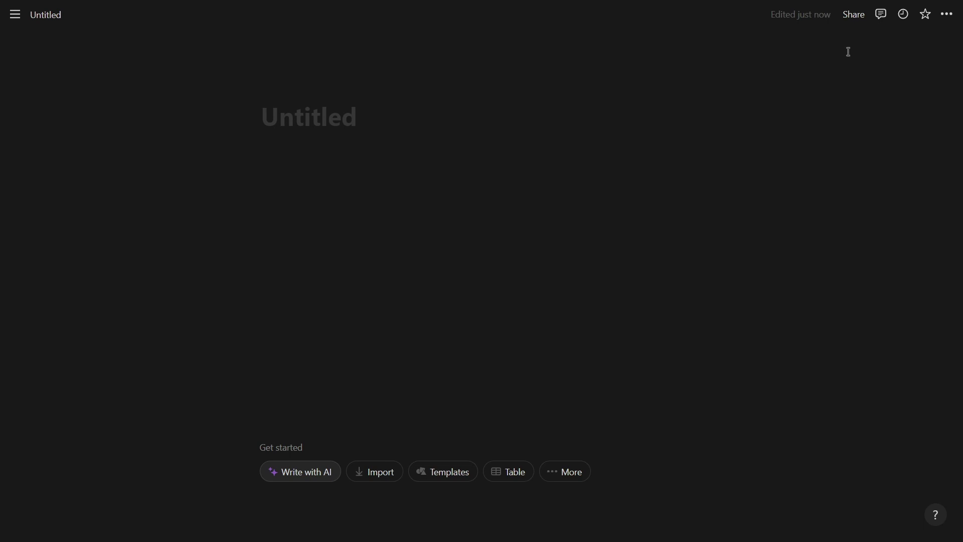
pyautogui.click(897, 19)
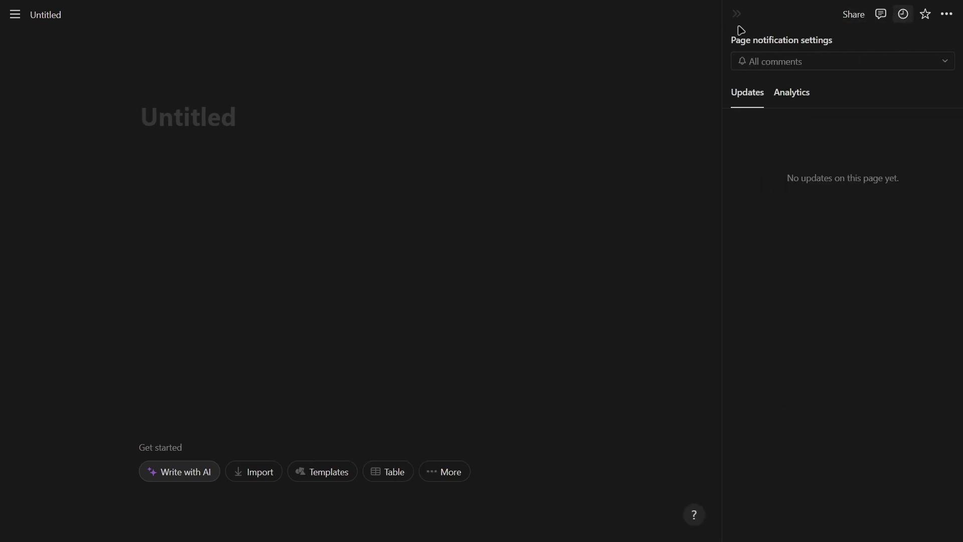
pyautogui.click(736, 14)
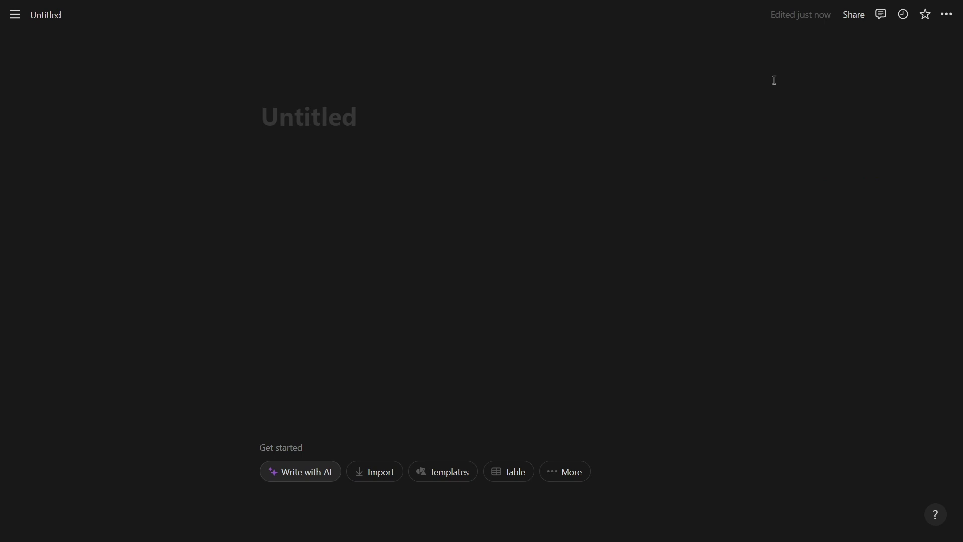
# - Add the Untitled page to the favorites, check the Favorites section in the sidebar, and remove the page from it again
pyautogui.click(925, 14)
pyautogui.moveTo(3, 132)
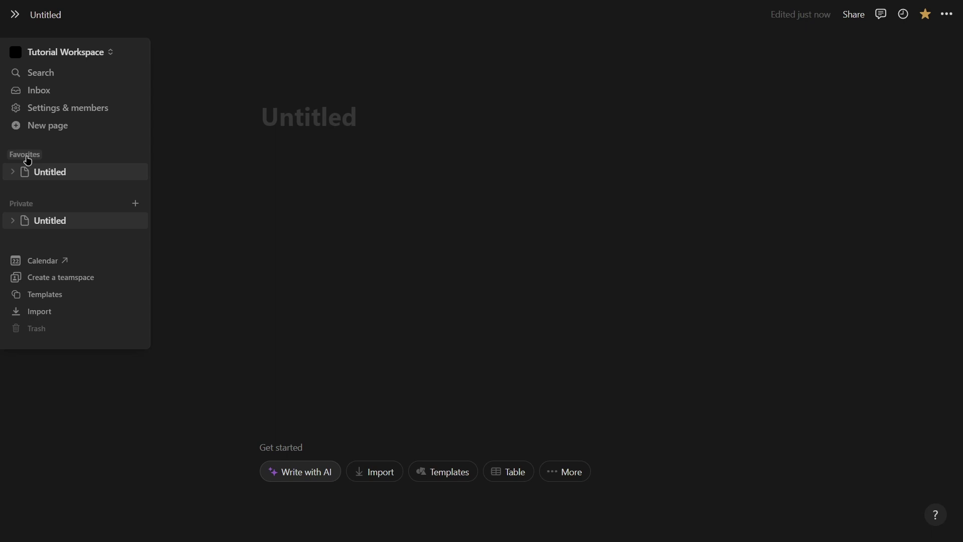
pyautogui.click(925, 14)
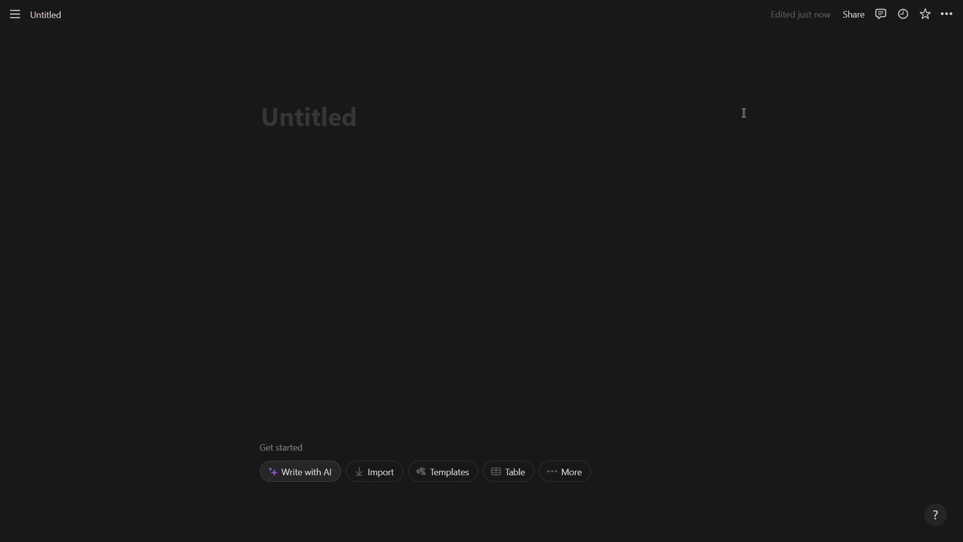
pyautogui.moveTo(2, 166)
pyautogui.click(925, 14)
pyautogui.moveTo(3, 133)
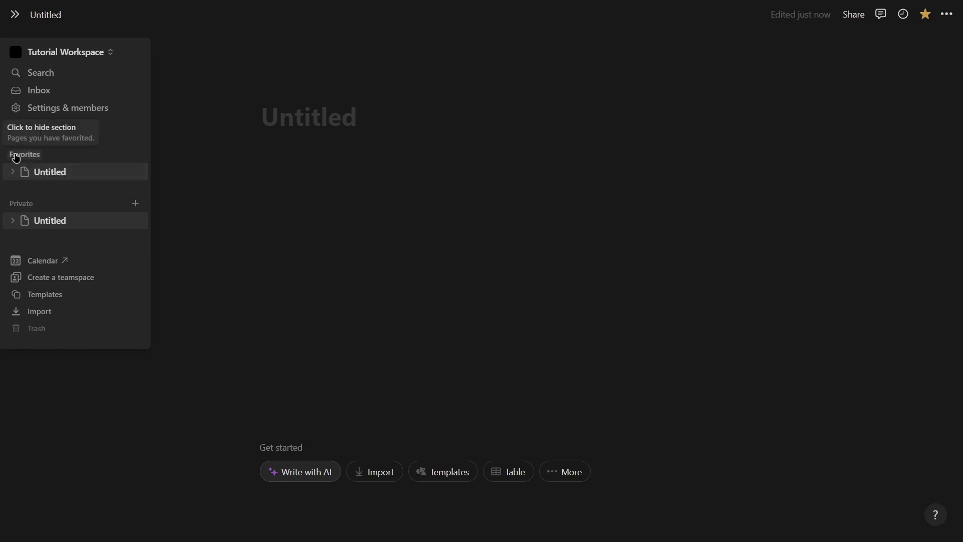
pyautogui.click(925, 15)
# - Try switching the page's full-width layout on and off in the page options
pyautogui.click(944, 19)
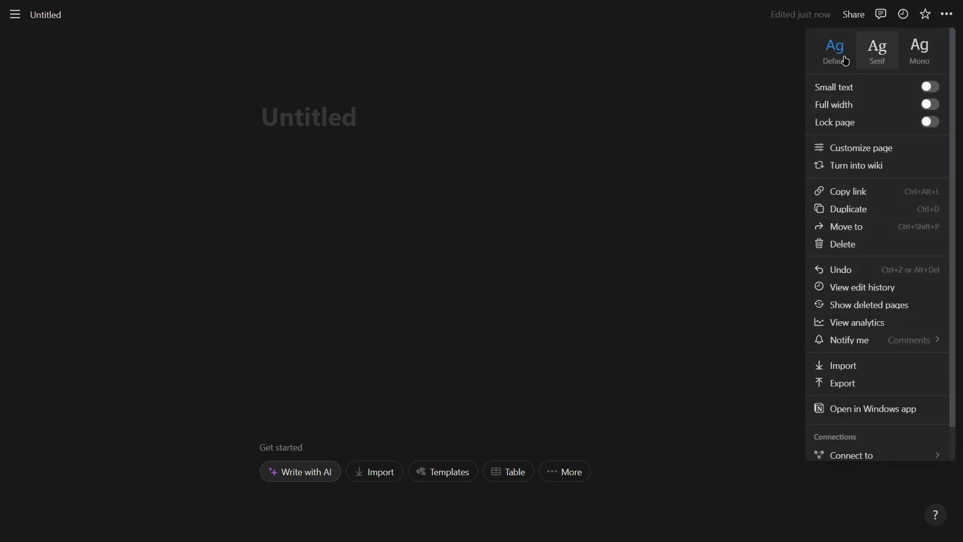
pyautogui.click(931, 105)
pyautogui.click(931, 106)
pyautogui.click(930, 106)
pyautogui.click(931, 105)
pyautogui.click(930, 105)
pyautogui.click(930, 106)
# - Look through the remaining page options, including duplicating, moving, deleting and opening in the Windows app, and close them
pyautogui.scroll(-1, 903, 101)
pyautogui.click(866, 417)
pyautogui.scroll(-1, 867, 398)
pyautogui.click(867, 416)
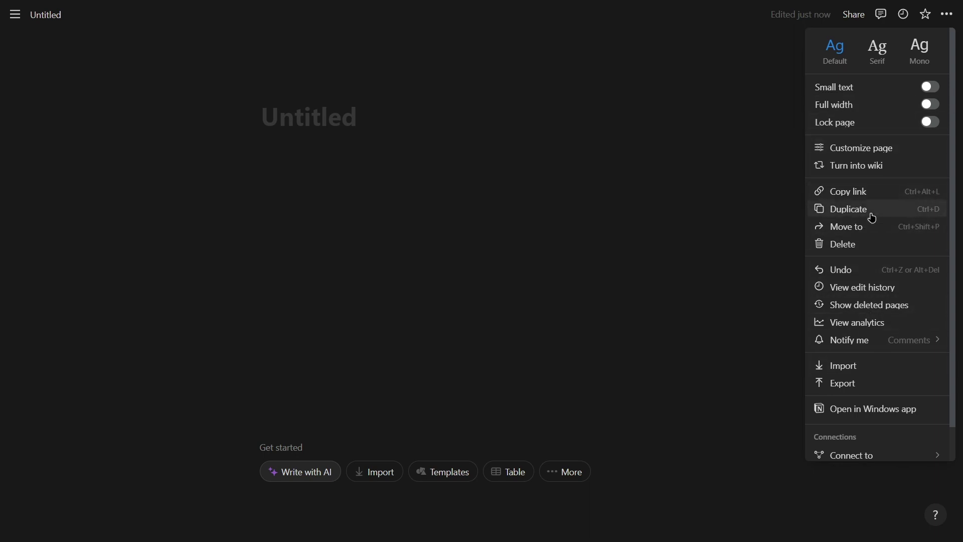
pyautogui.scroll(-1, 883, 258)
pyautogui.scroll(1, 873, 260)
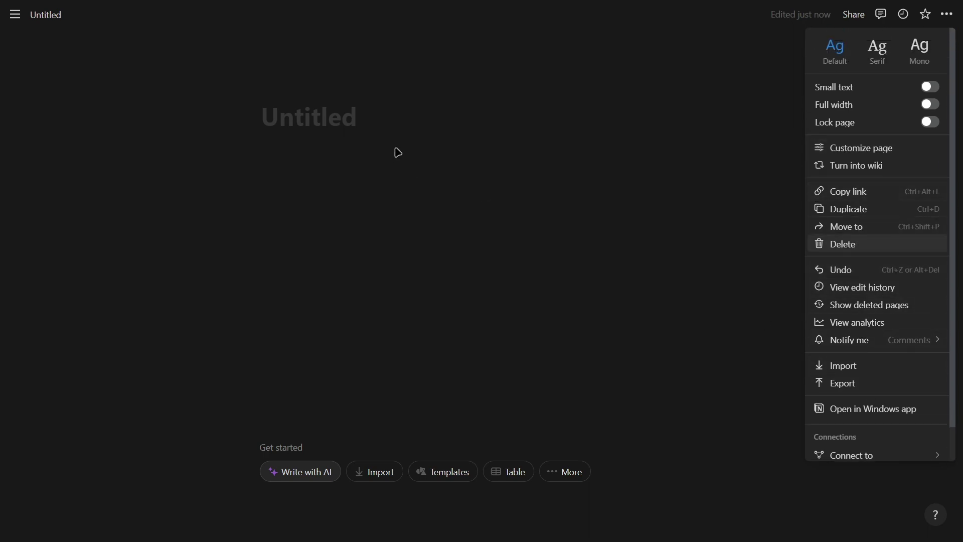
pyautogui.click(396, 151)
# - Title the page "Heading" and add a page icon
pyautogui.click(330, 129)
pyautogui.write('Heading')
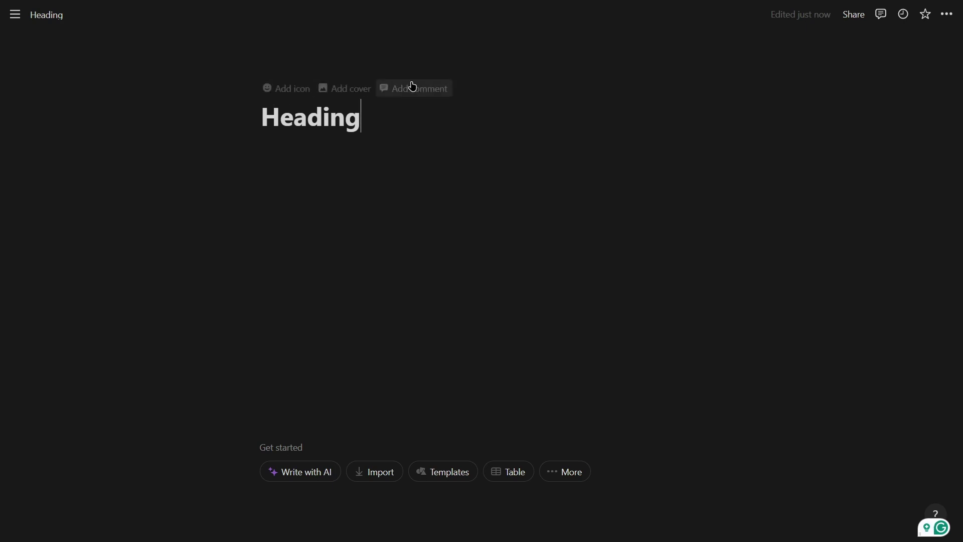
pyautogui.click(291, 97)
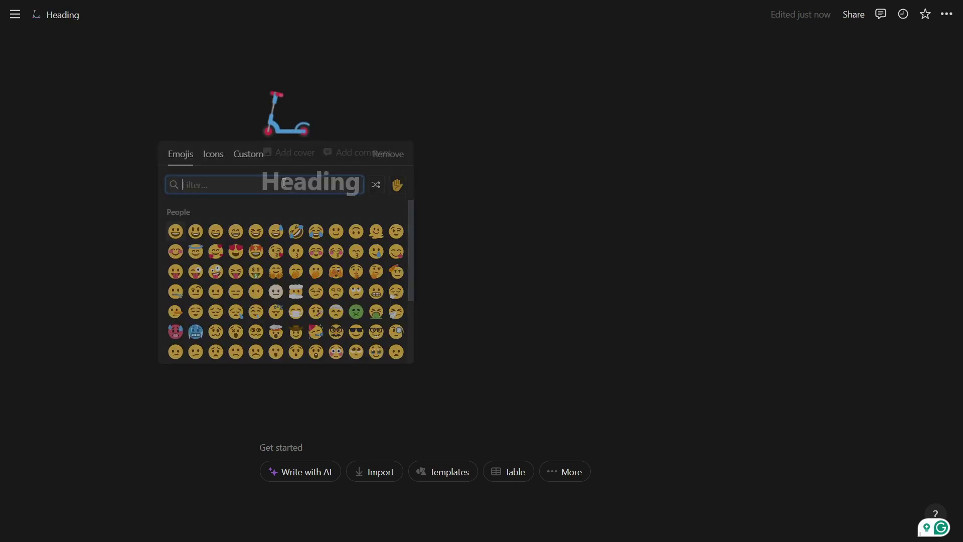
# - Set the page icon to the white house found by searching the icons for "house", and rename the page "Homepage"
pyautogui.scroll(-5, 251, 250)
pyautogui.scroll(5, 251, 226)
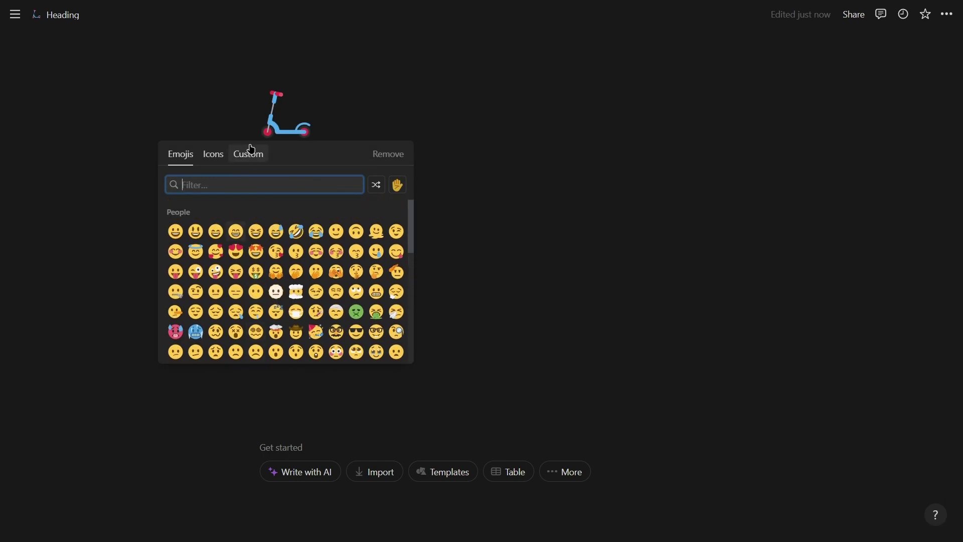
pyautogui.click(249, 154)
pyautogui.click(208, 154)
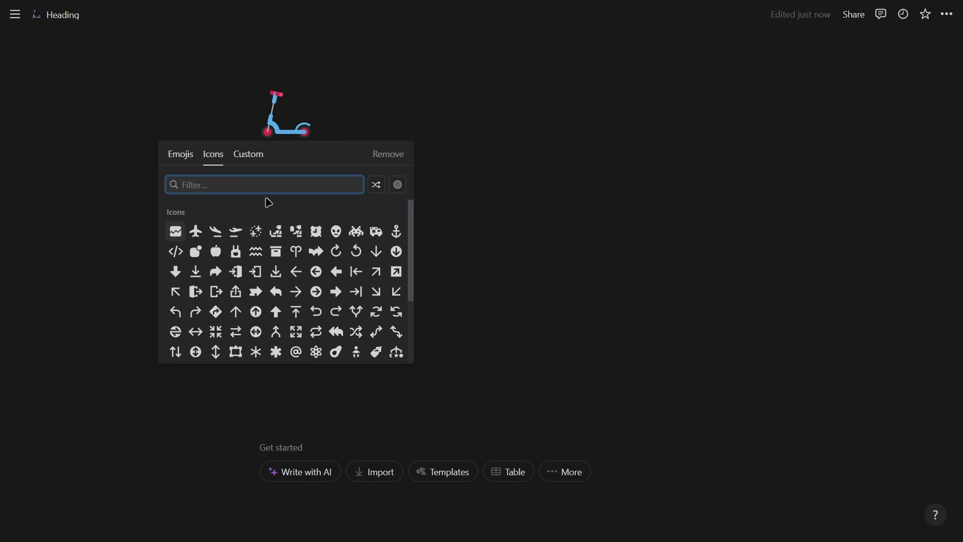
pyautogui.write('home')
pyautogui.press('BackSpace')
pyautogui.press('BackSpace')
pyautogui.press('BackSpace')
pyautogui.press('BackSpace')
pyautogui.write('house')
pyautogui.moveTo(175, 213)
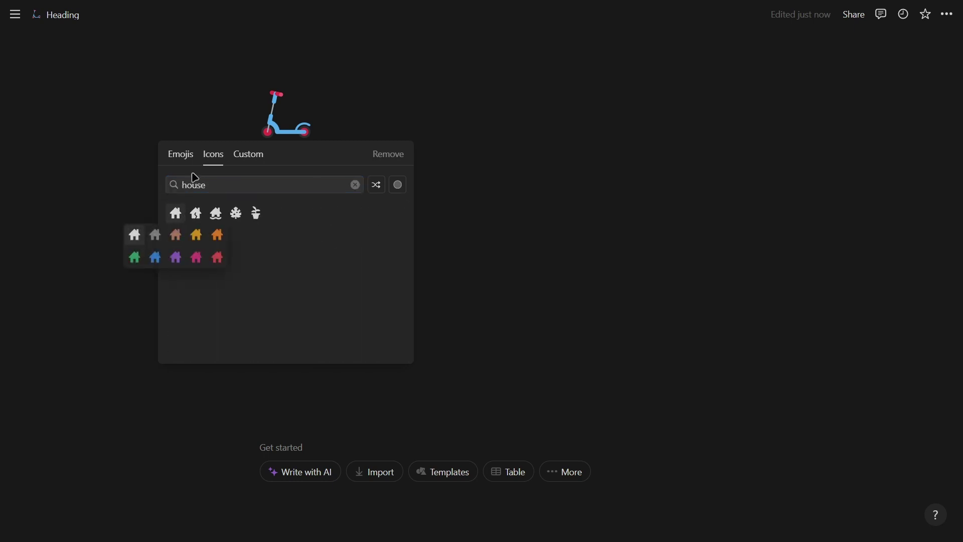
pyautogui.click(135, 232)
pyautogui.doubleClick(340, 183)
pyautogui.write('Homepage')
# - Add a cover to the Homepage, browse the gallery, Unsplash, upload and link sources for it, and remove the cover
pyautogui.moveTo(322, 95)
pyautogui.click(296, 150)
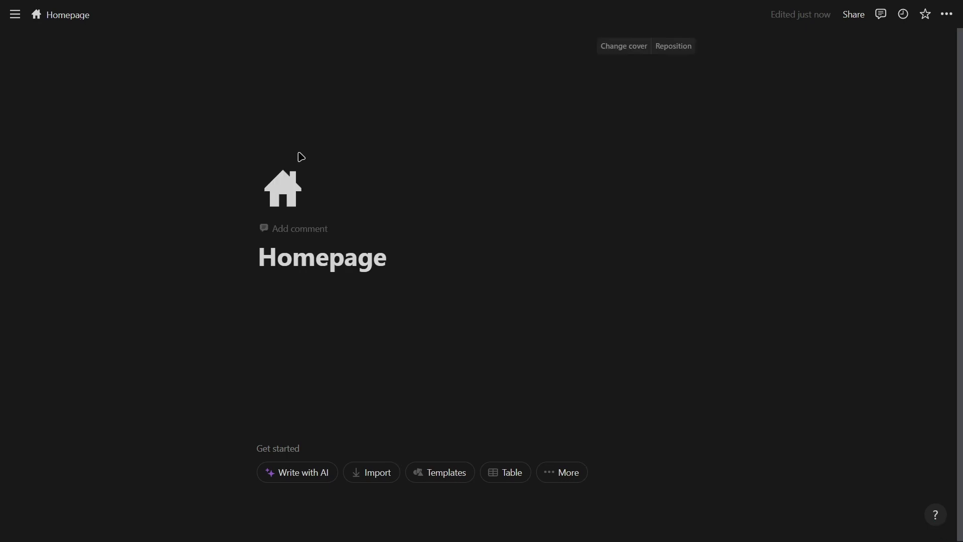
pyautogui.click(623, 47)
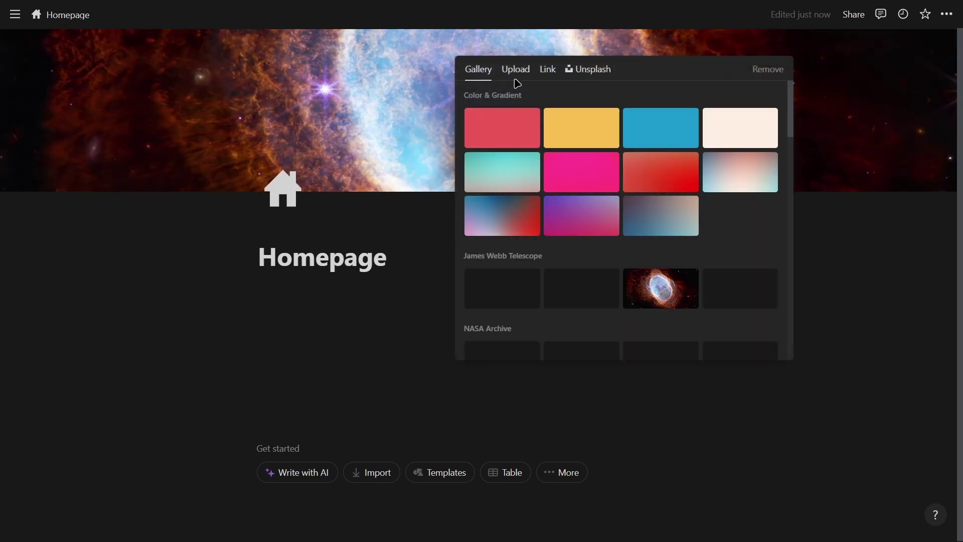
pyautogui.scroll(-5, 578, 245)
pyautogui.scroll(5, 577, 245)
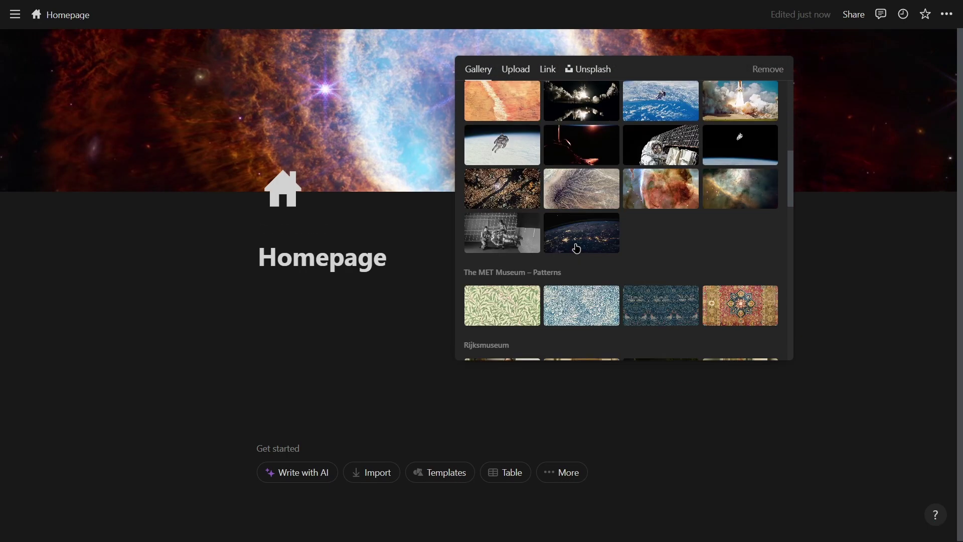
pyautogui.click(588, 70)
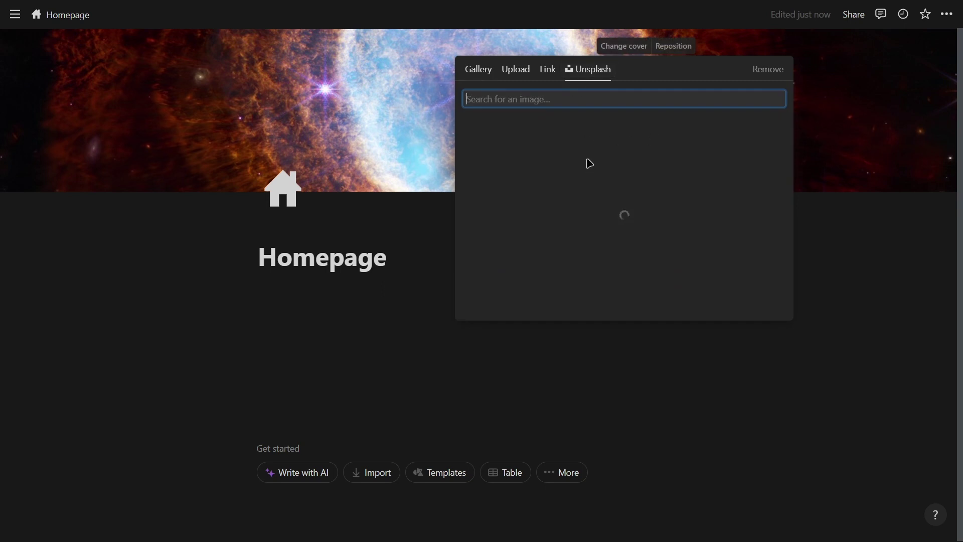
pyautogui.click(515, 69)
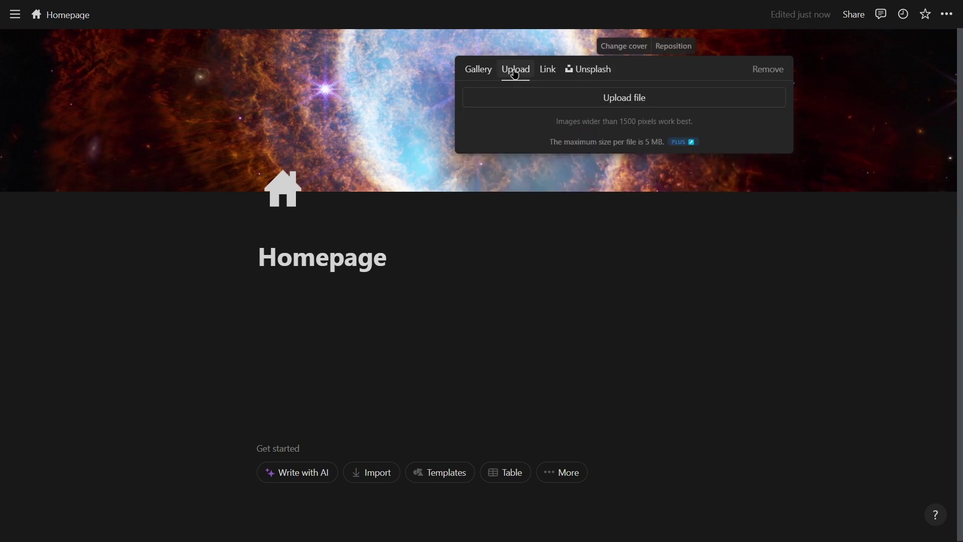
pyautogui.click(548, 70)
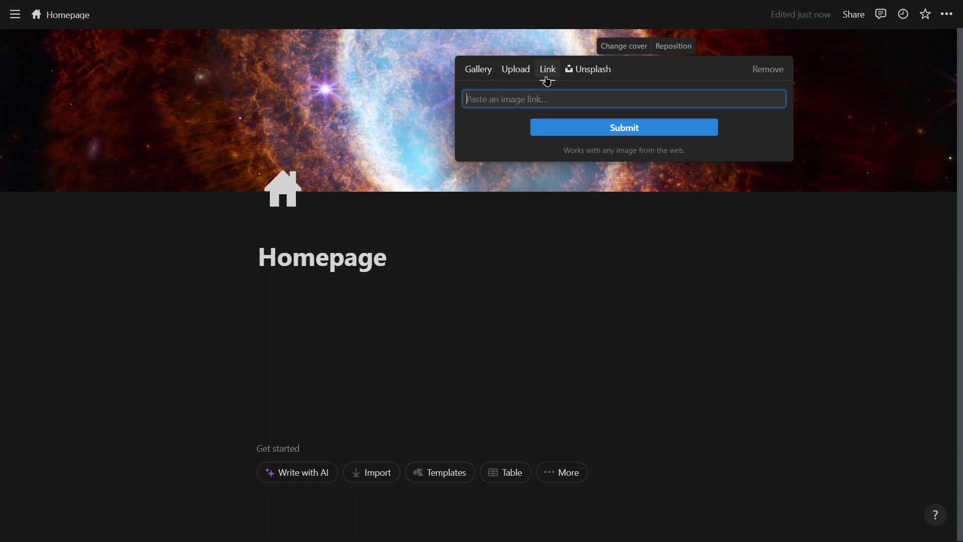
pyautogui.click(778, 65)
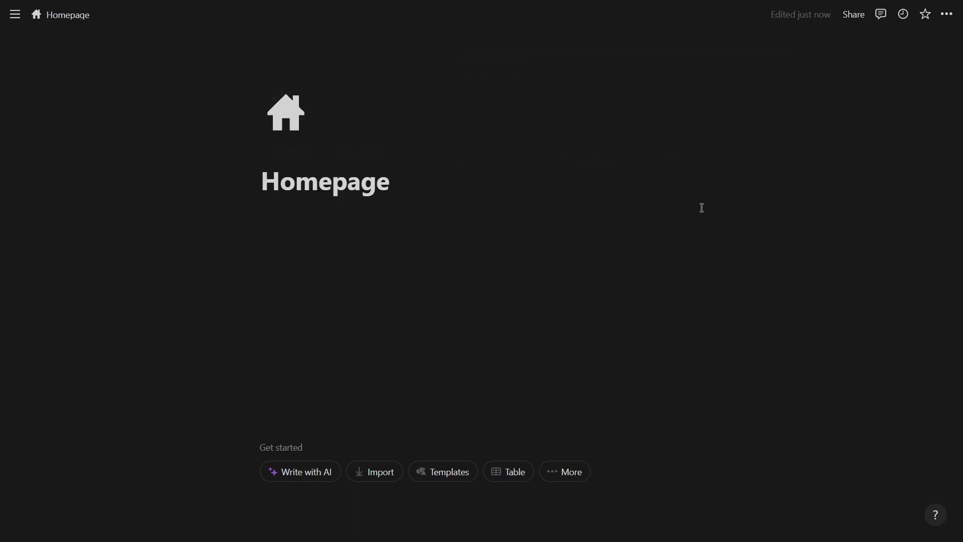
# - Start a comment on the Homepage that mentions the workspace member
pyautogui.click(363, 153)
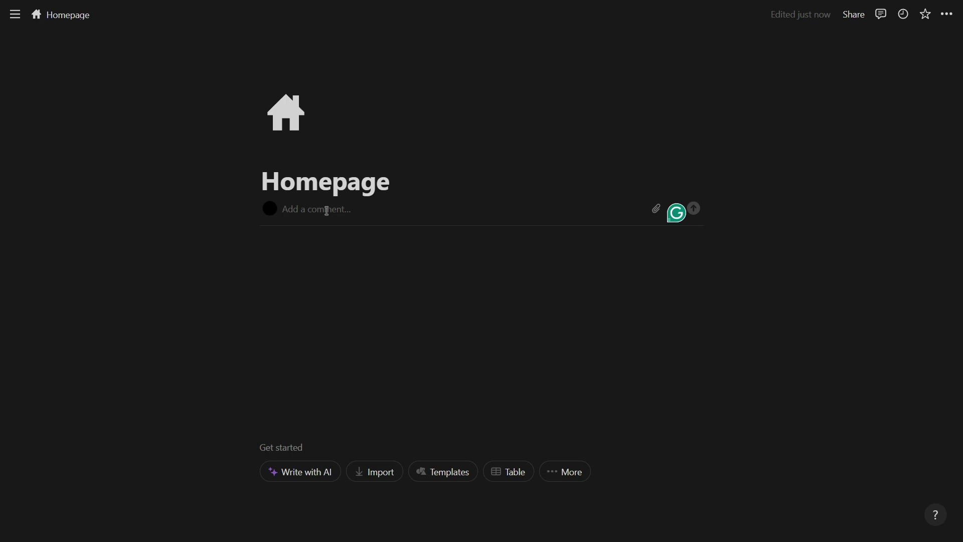
pyautogui.write('@')
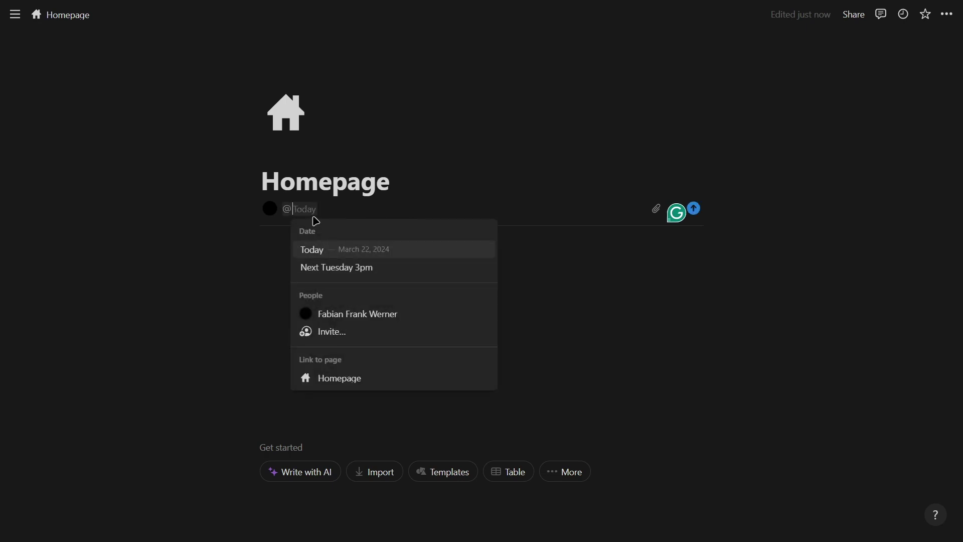
pyautogui.press('BackSpace')
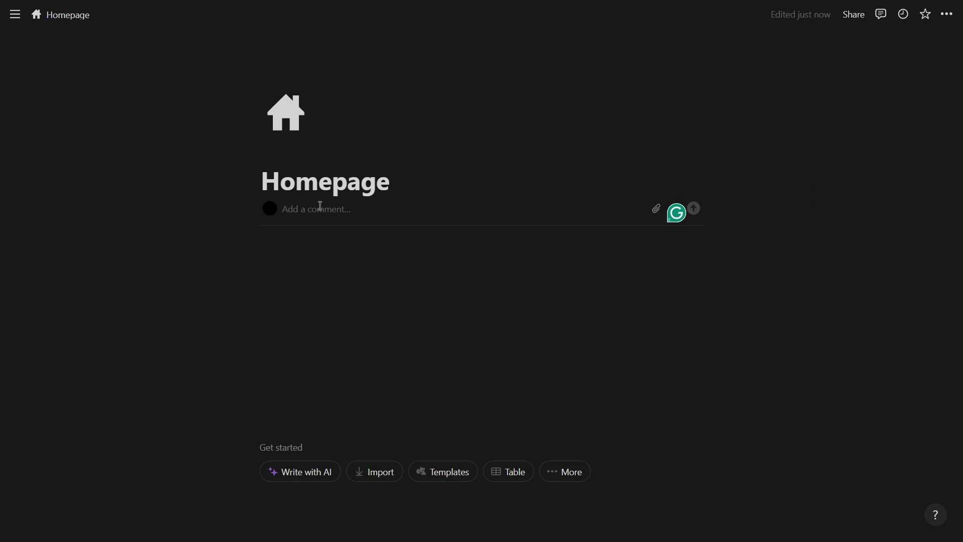
pyautogui.write('@')
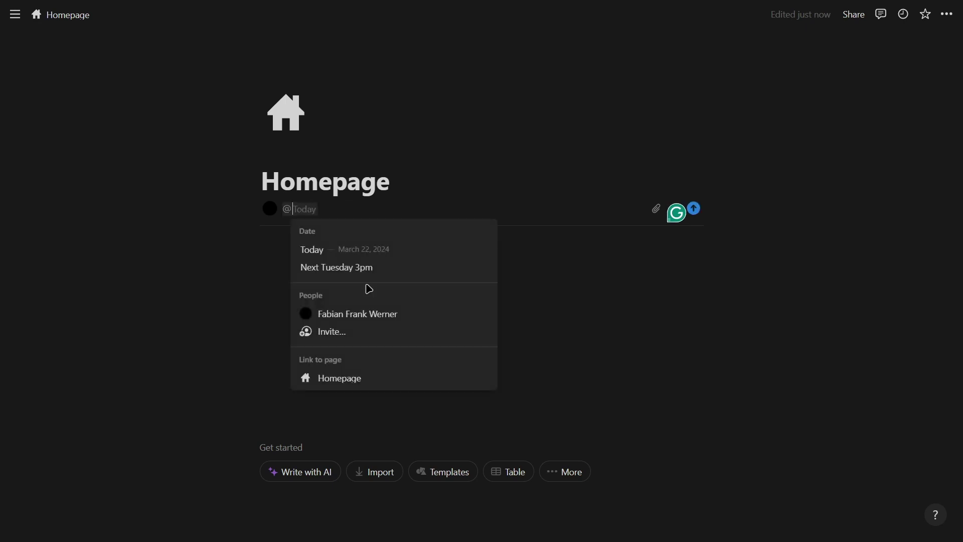
pyautogui.click(367, 314)
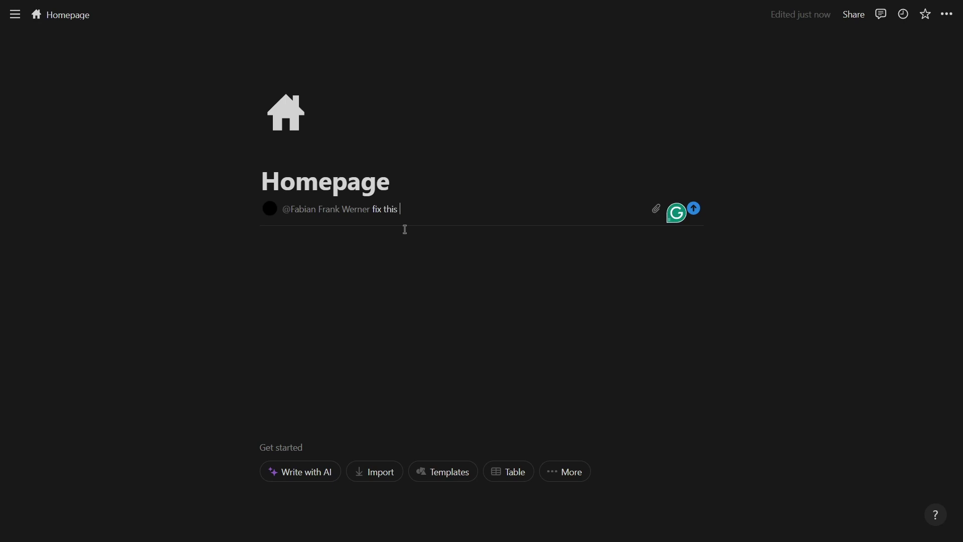
# - Complete the comment with the text "build the homepage please!" and post it
pyautogui.press('BackSpace')
pyautogui.press('BackSpace')
pyautogui.press('BackSpace')
pyautogui.press('BackSpace')
pyautogui.press('BackSpace')
pyautogui.press('BackSpace')
pyautogui.press('BackSpace')
pyautogui.press('BackSpace')
pyautogui.press('BackSpace')
pyautogui.press('BackSpace')
pyautogui.write('!')
pyautogui.press('Return')
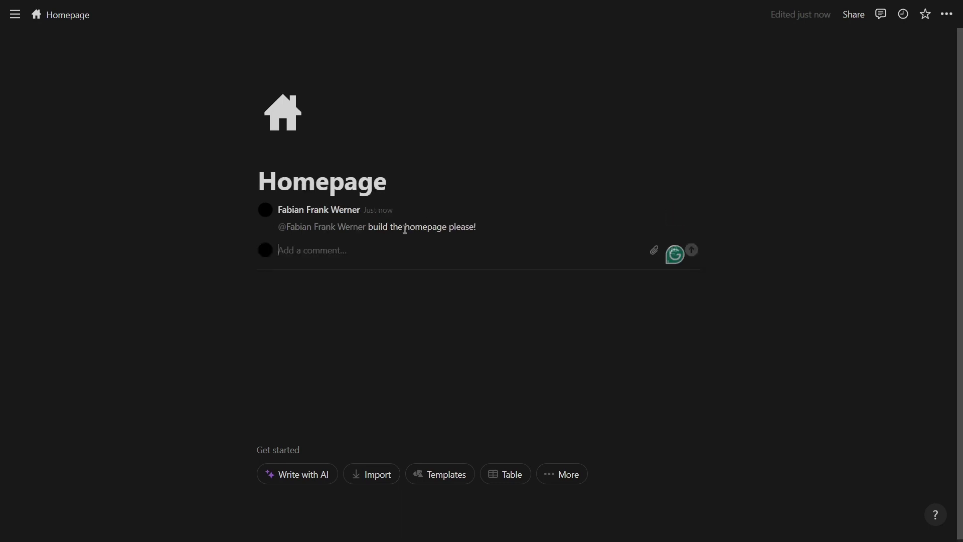
# - Resolve the posted comment on the Homepage
pyautogui.click(537, 304)
pyautogui.click(503, 243)
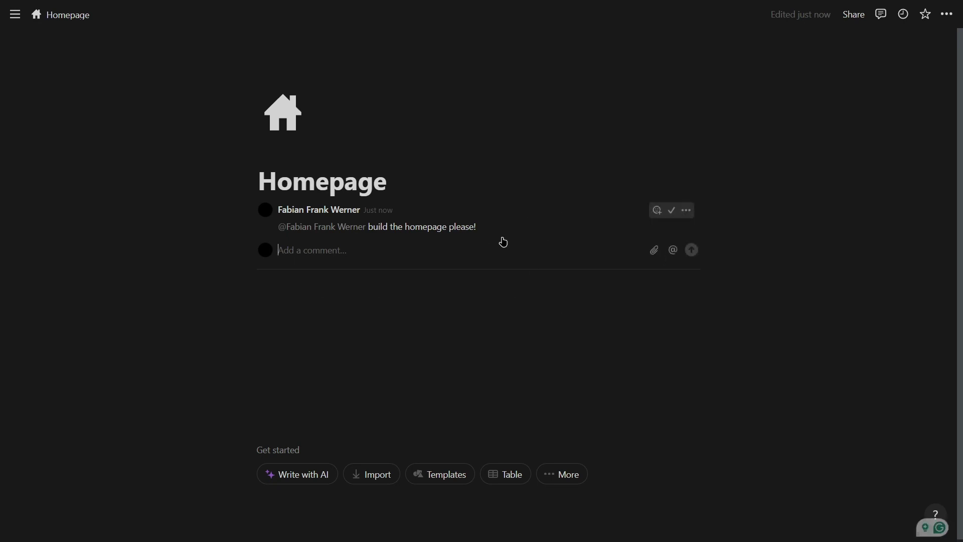
pyautogui.click(672, 213)
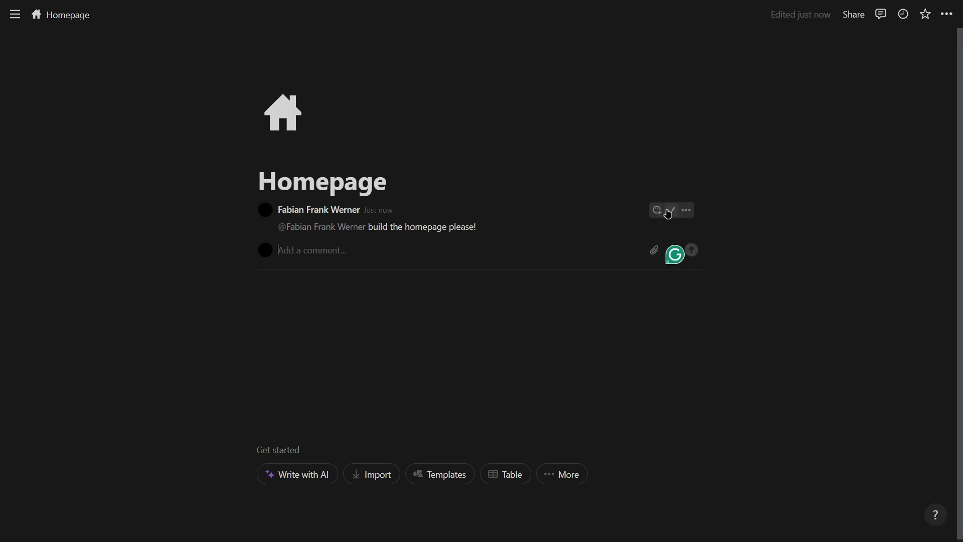
pyautogui.moveTo(232, 290); pyautogui.dragTo(429, 188)
pyautogui.click(428, 189)
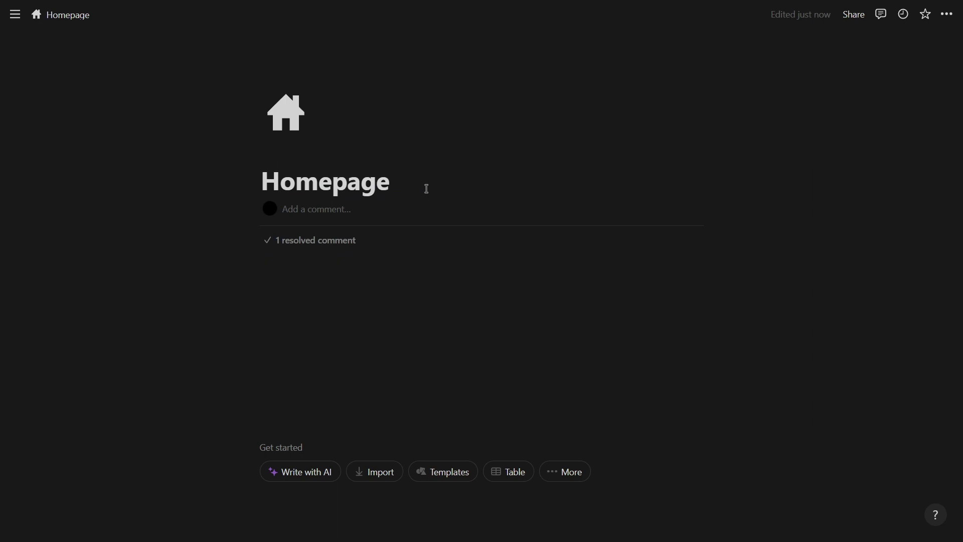
pyautogui.click(376, 182)
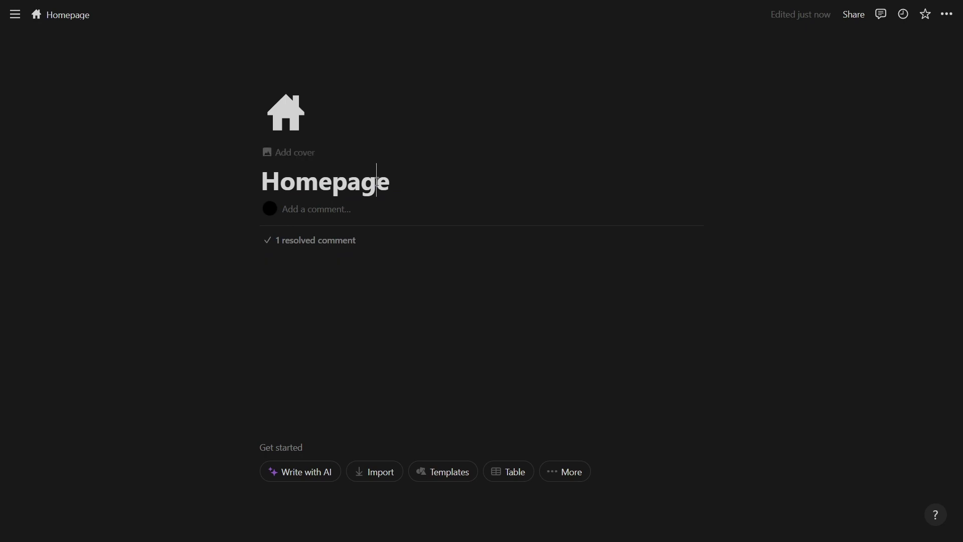
# - Write "Text" in the Homepage body and add several empty lines below it
pyautogui.click(357, 300)
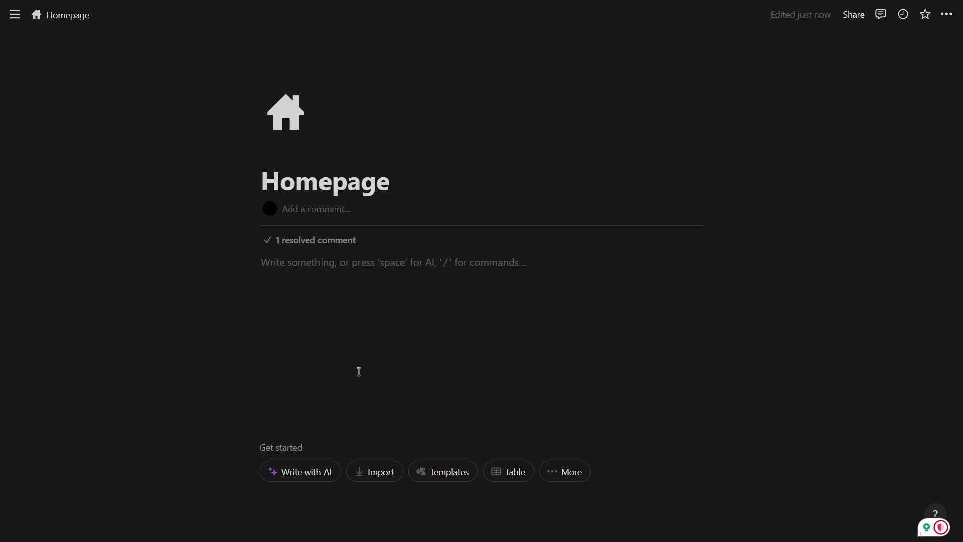
pyautogui.write('Test')
pyautogui.moveTo(358, 371); pyautogui.dragTo(327, 294)
pyautogui.click(327, 287)
pyautogui.press('Return')
pyautogui.press('Return')
pyautogui.press('Return')
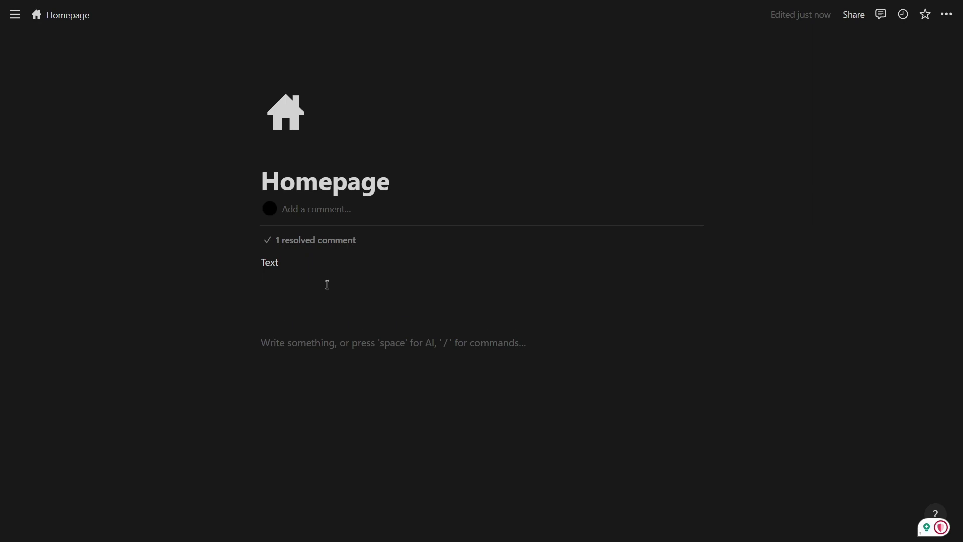
# - Select the test text together with the empty lines in the page body and delete them all
pyautogui.moveTo(184, 247); pyautogui.dragTo(472, 427)
pyautogui.moveTo(201, 349); pyautogui.dragTo(261, 318)
pyautogui.press('Up')
pyautogui.press('Up')
pyautogui.press('Up')
pyautogui.moveTo(183, 361); pyautogui.dragTo(586, 218)
pyautogui.press('BackSpace')
pyautogui.click(374, 329)
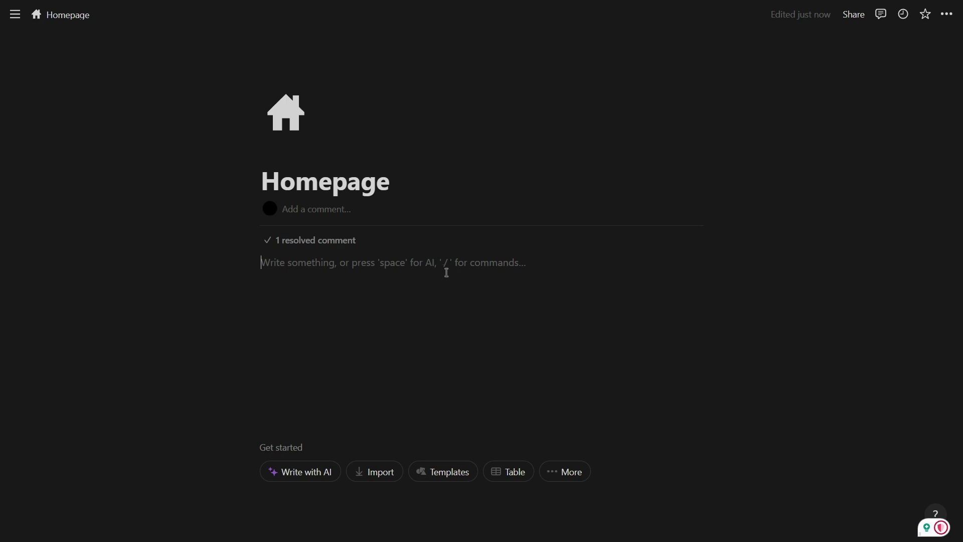
# - Examine the list of block types that can be inserted on the Homepage, from basic blocks through AI blocks, integrations and imports
pyautogui.write('/')
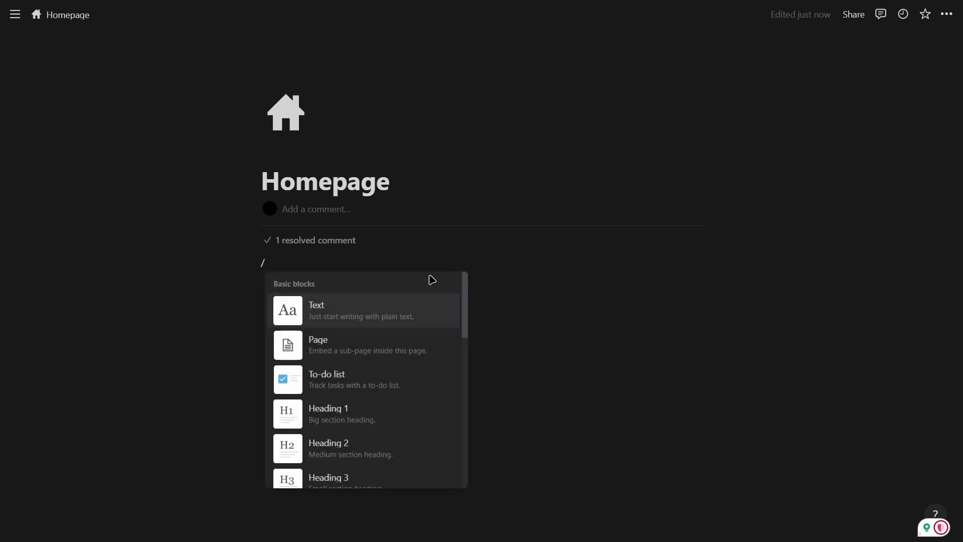
pyautogui.scroll(-2, 369, 319)
pyautogui.scroll(-15, 370, 324)
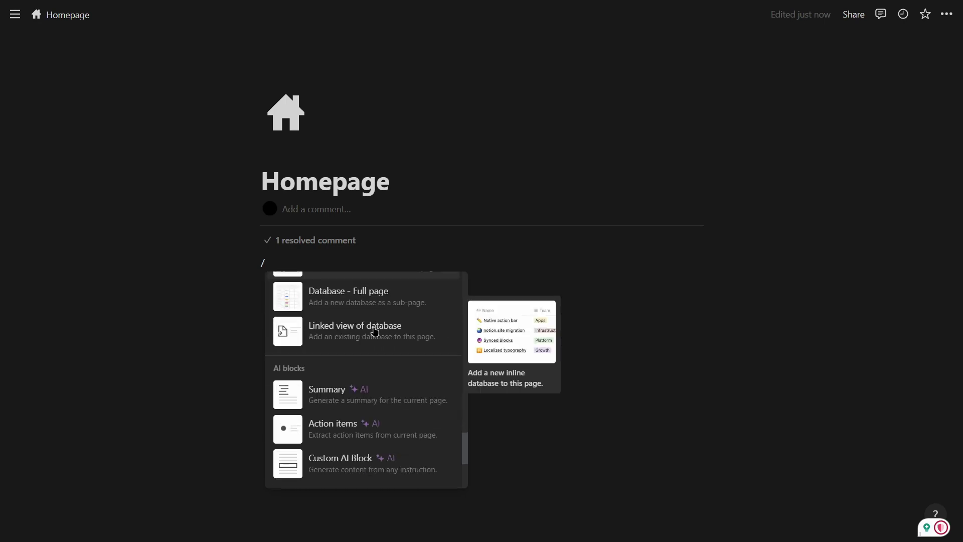
pyautogui.scroll(-20, 372, 348)
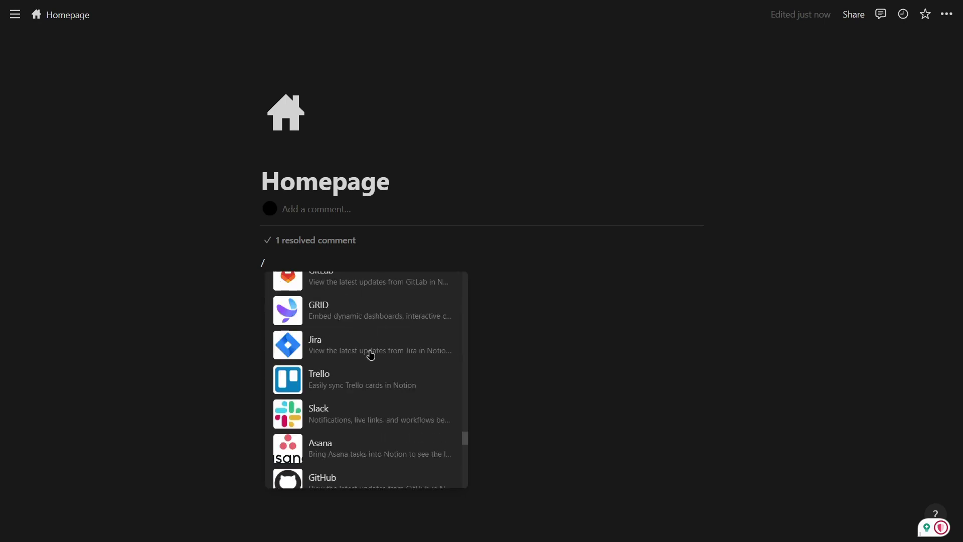
pyautogui.scroll(-20, 431, 452)
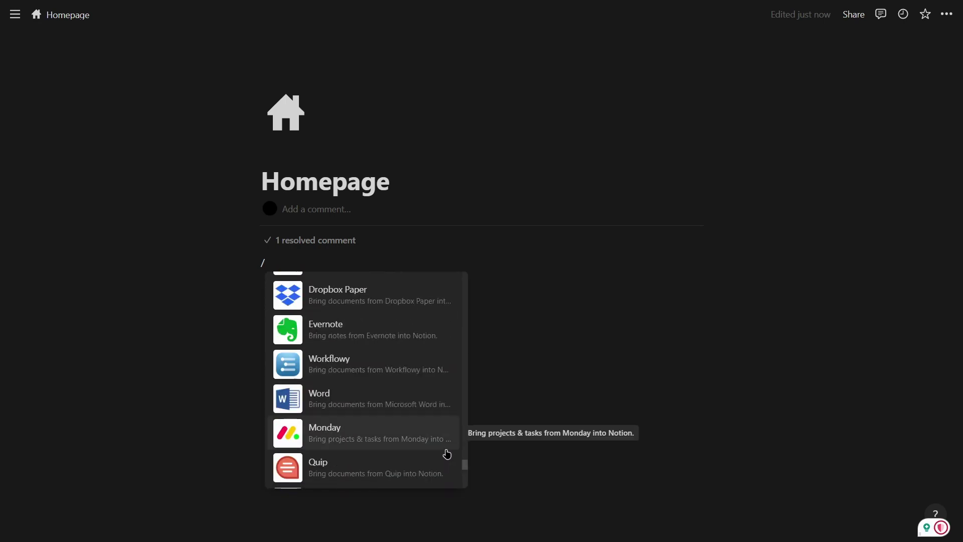
pyautogui.scroll(5, 451, 449)
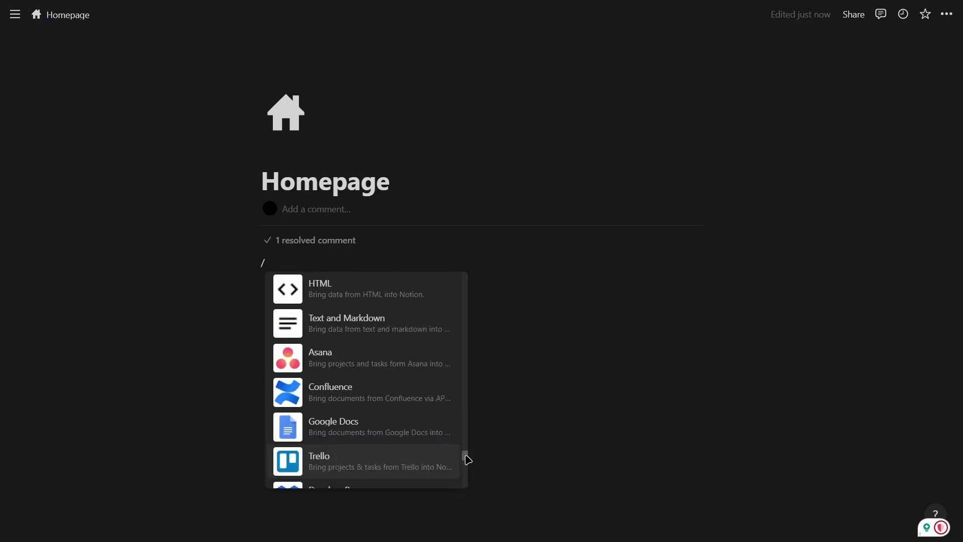
pyautogui.moveTo(464, 456); pyautogui.dragTo(466, 213)
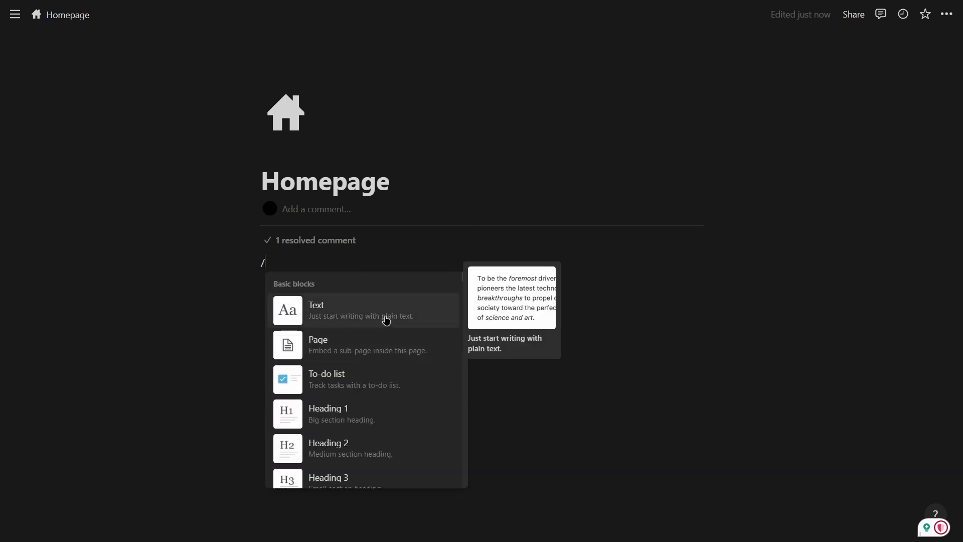
pyautogui.click(350, 259)
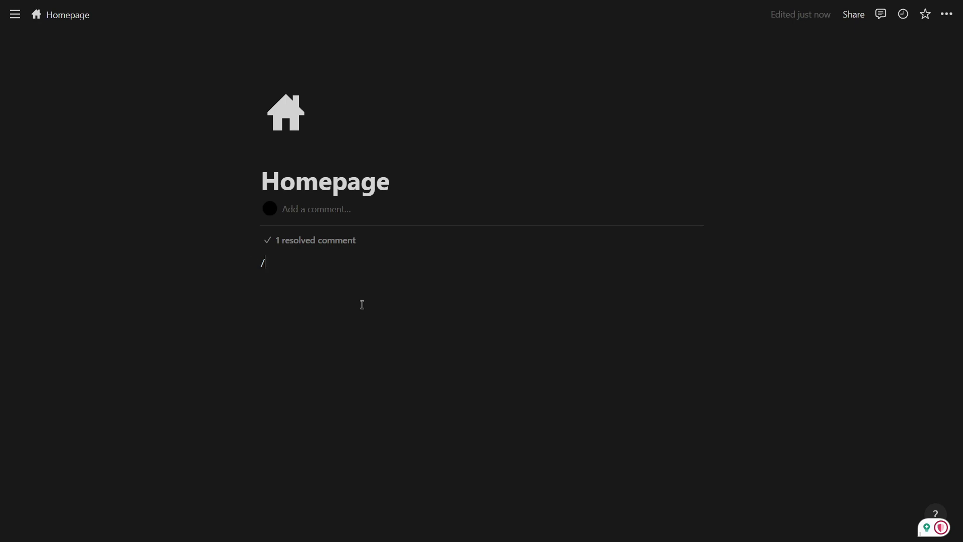
pyautogui.press('BackSpace')
pyautogui.write('/')
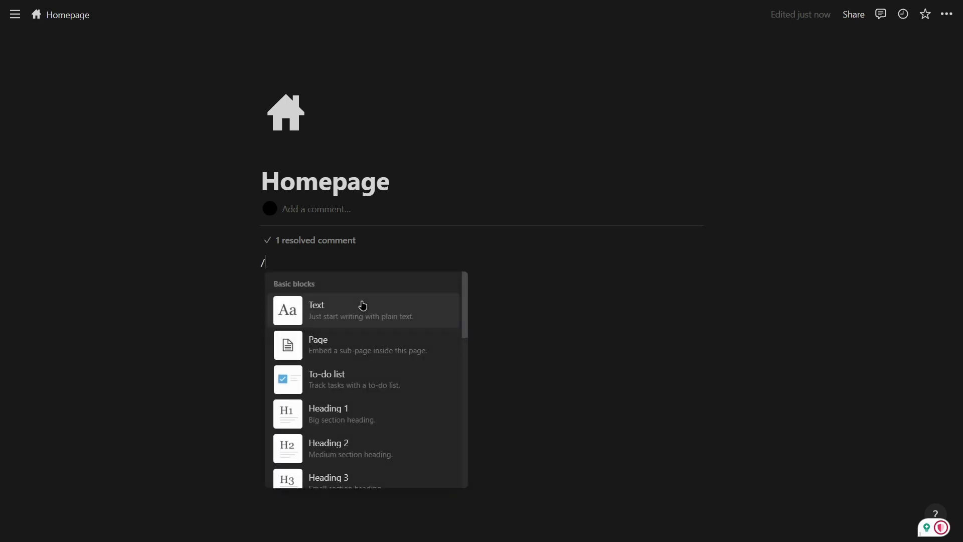
pyautogui.scroll(-3, 382, 344)
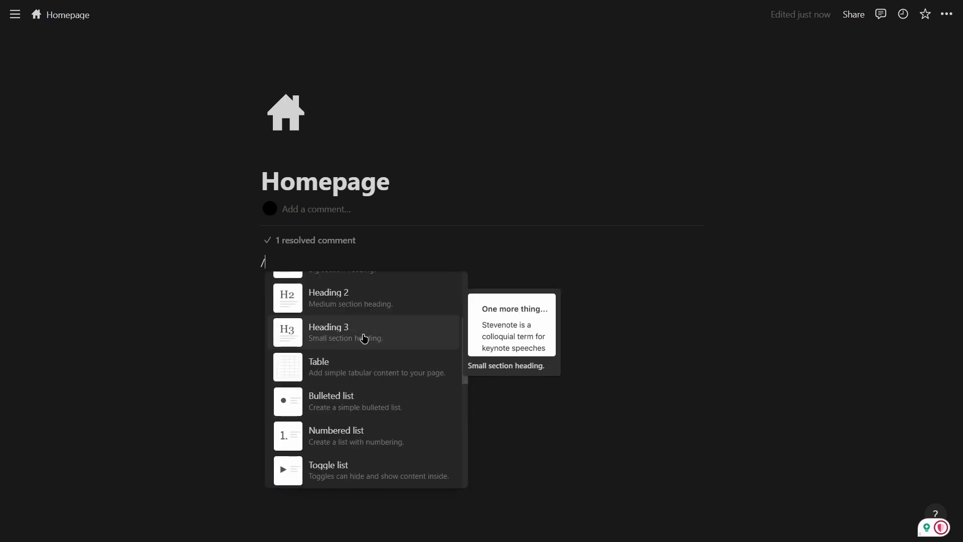
pyautogui.click(364, 334)
pyautogui.press('BackSpace')
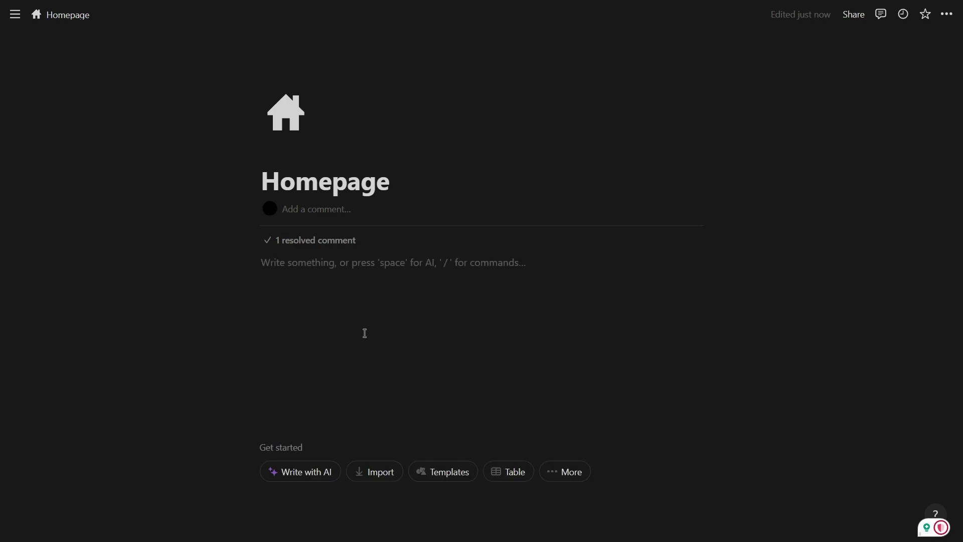
# - Search the insertable block types for "text" and insert a plain Text block in the Homepage body
pyautogui.write('/text')
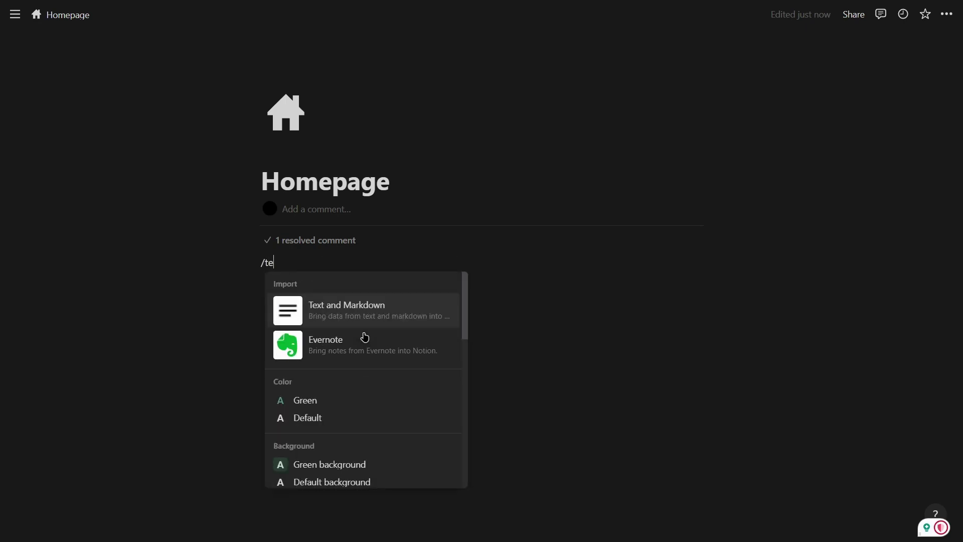
pyautogui.press('BackSpace')
pyautogui.press('BackSpace')
pyautogui.press('BackSpace')
pyautogui.press('BackSpace')
pyautogui.write('text')
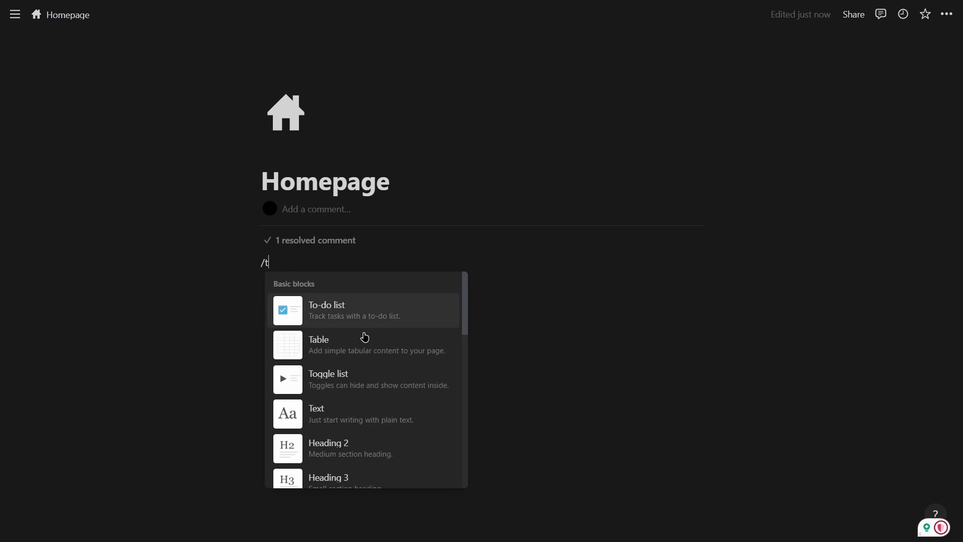
pyautogui.press('Down')
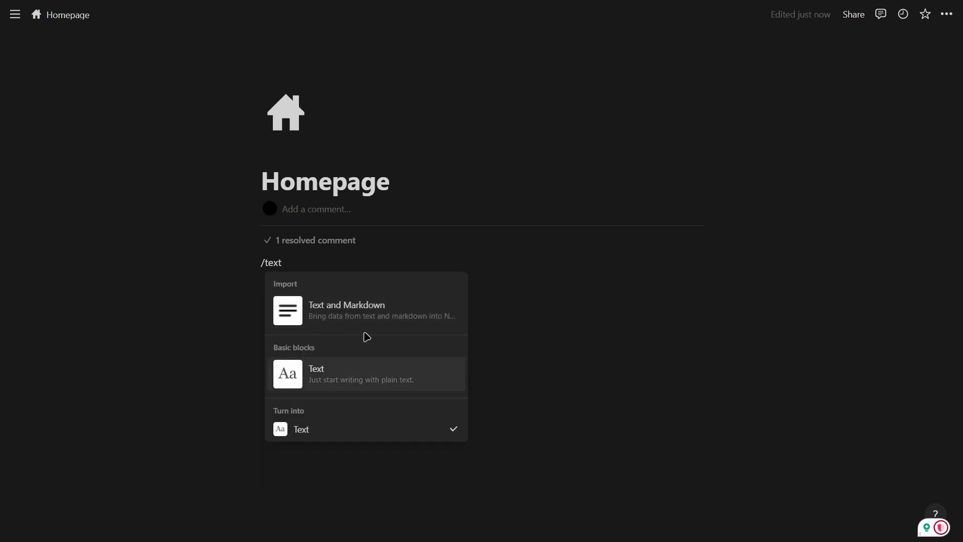
pyautogui.press('Return')
pyautogui.press('BackSpace')
# - Write "test" in the empty Homepage body and delete it again
pyautogui.click(337, 292)
pyautogui.write('test')
pyautogui.press('BackSpace')
pyautogui.press('BackSpace')
pyautogui.press('BackSpace')
pyautogui.press('BackSpace')
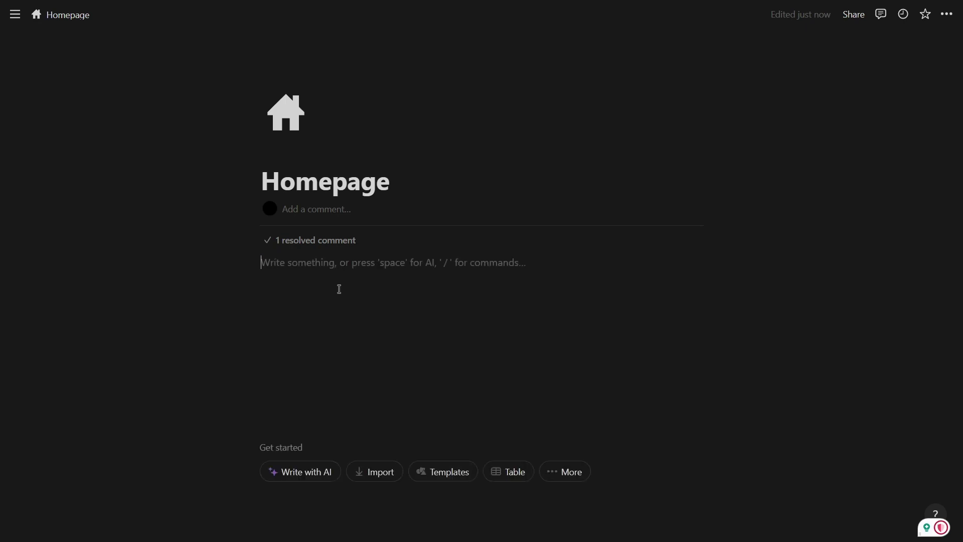
# - Insert a plain Text block in the Homepage body, write "Text" in it and start a new line below
pyautogui.write('/')
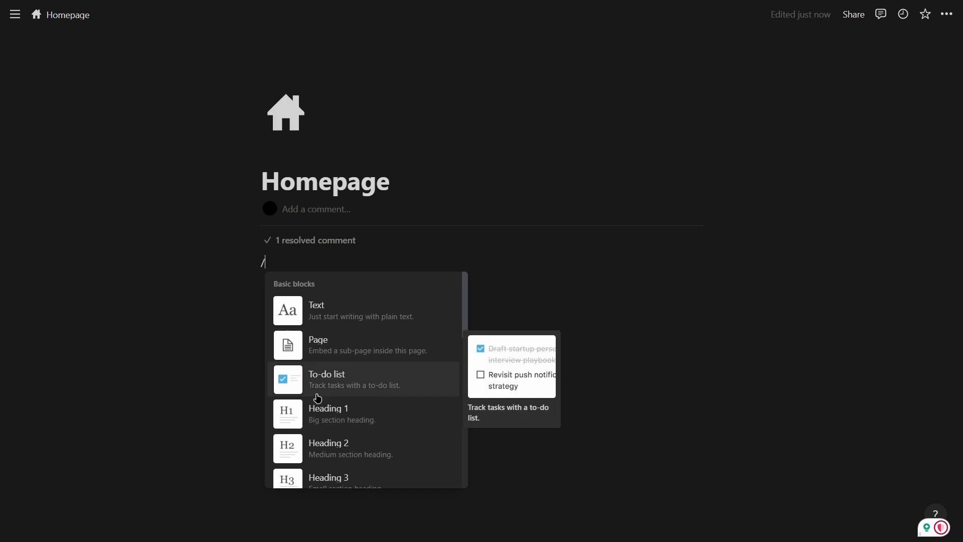
pyautogui.click(357, 317)
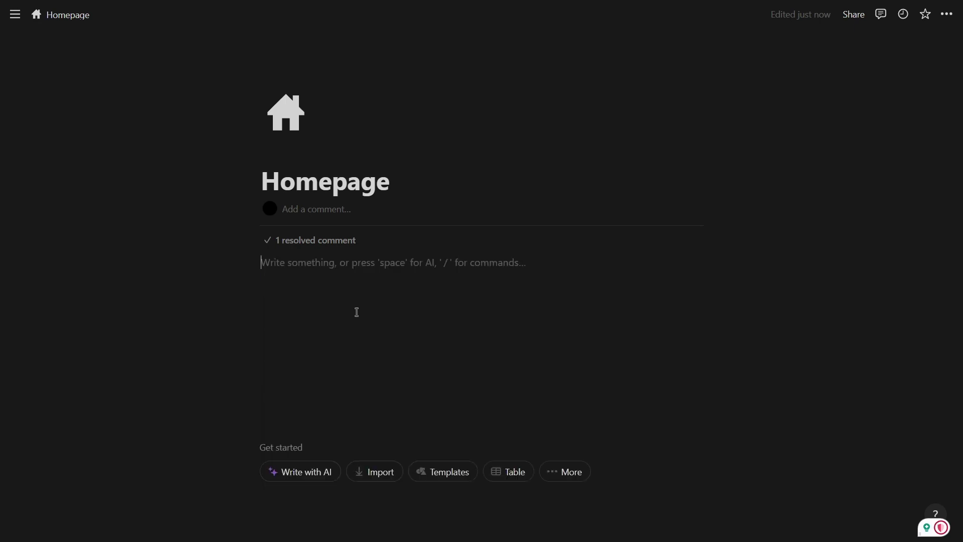
pyautogui.write('T')
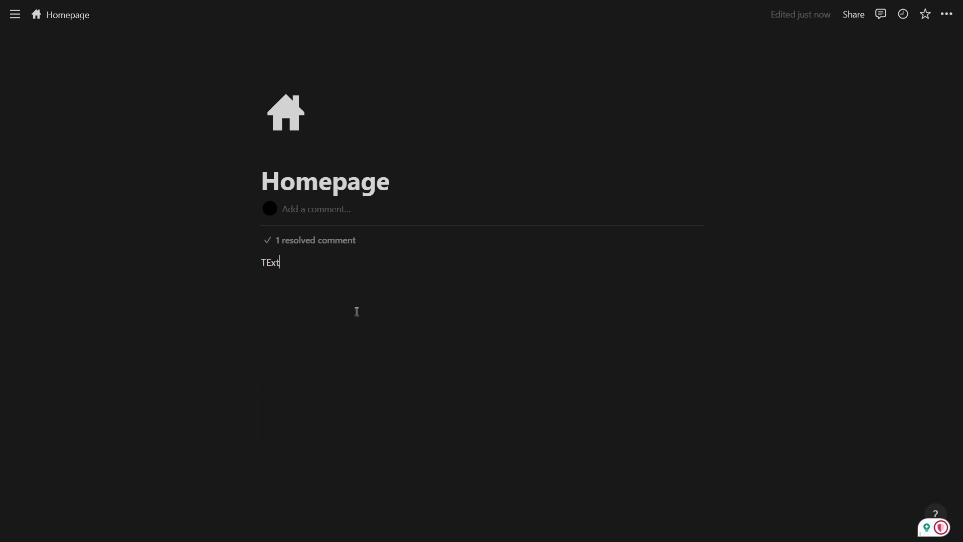
pyautogui.write('ext')
pyautogui.press('Return')
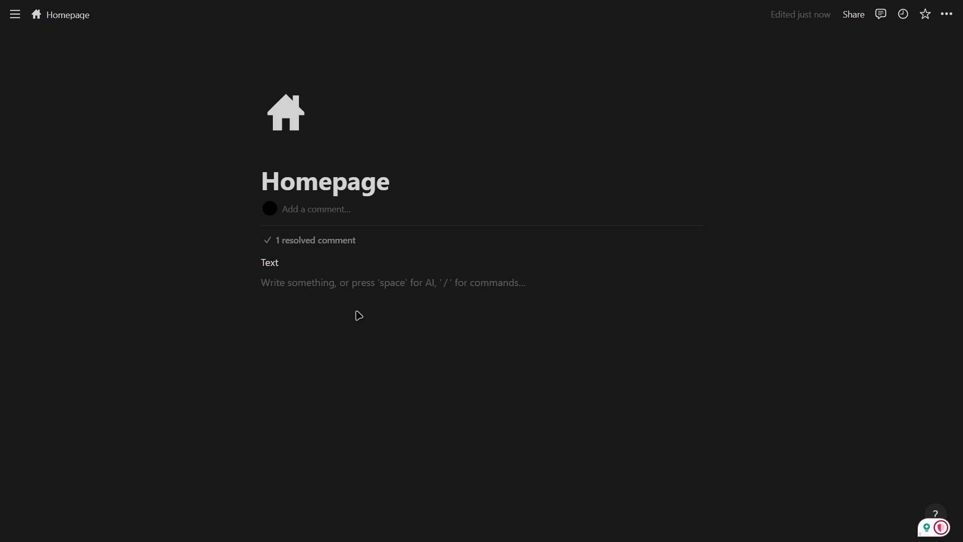
# - Embed a sub-page titled "Subpage" below the Text line and return to the Homepage
pyautogui.write('/pag')
pyautogui.press('BackSpace')
pyautogui.press('BackSpace')
pyautogui.press('BackSpace')
pyautogui.press('BackSpace')
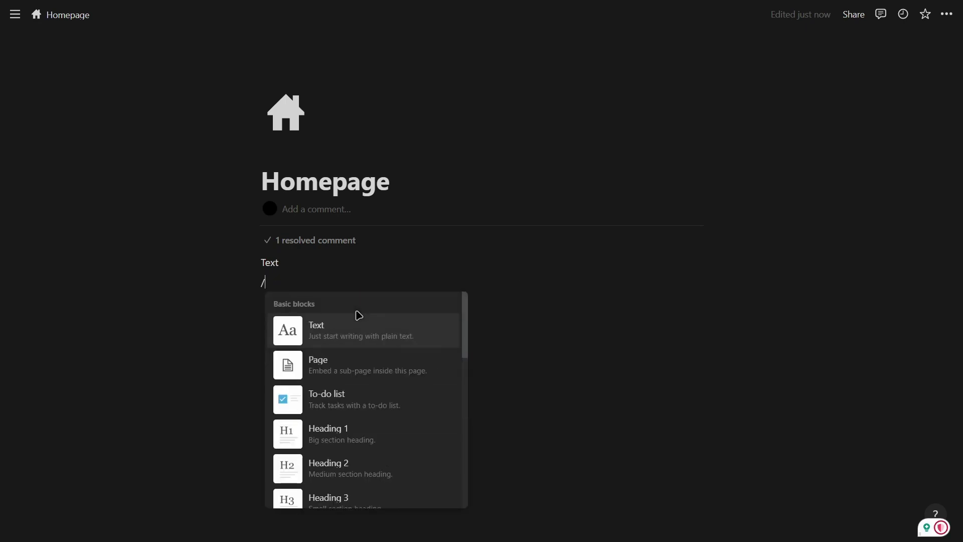
pyautogui.click(354, 377)
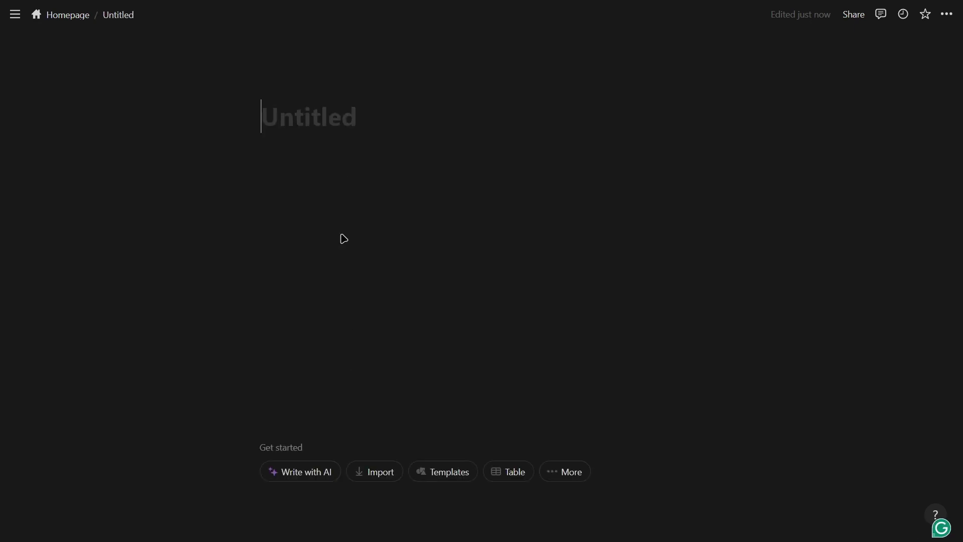
pyautogui.write('Subpage')
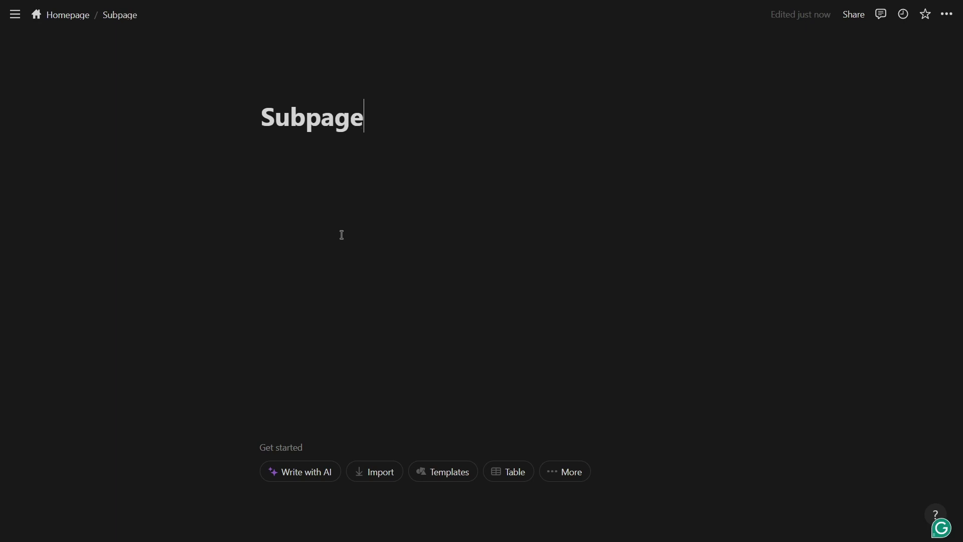
pyautogui.hotkey('ctrl', '[')
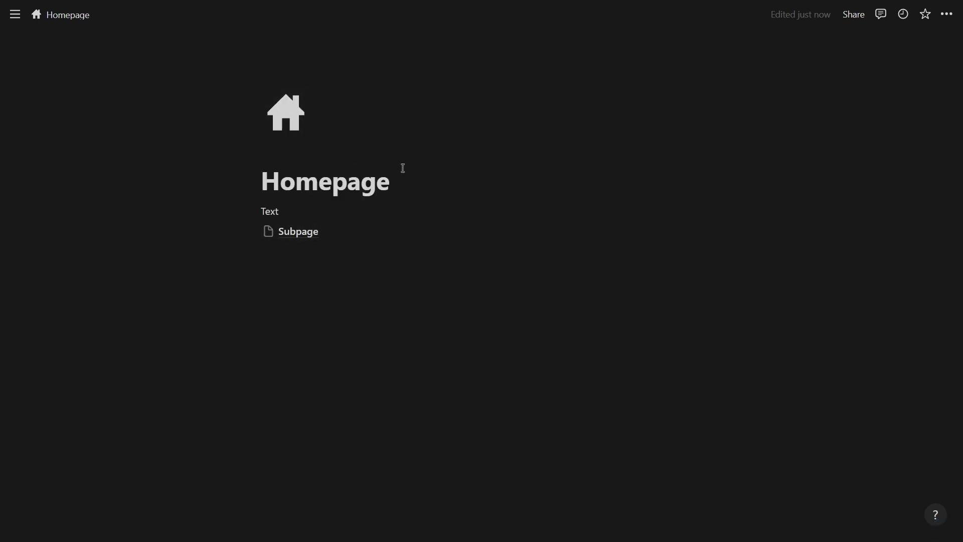
# - Open Subpage and give it the minus-shaped icon, searching the icons for "sub"
pyautogui.click(303, 233)
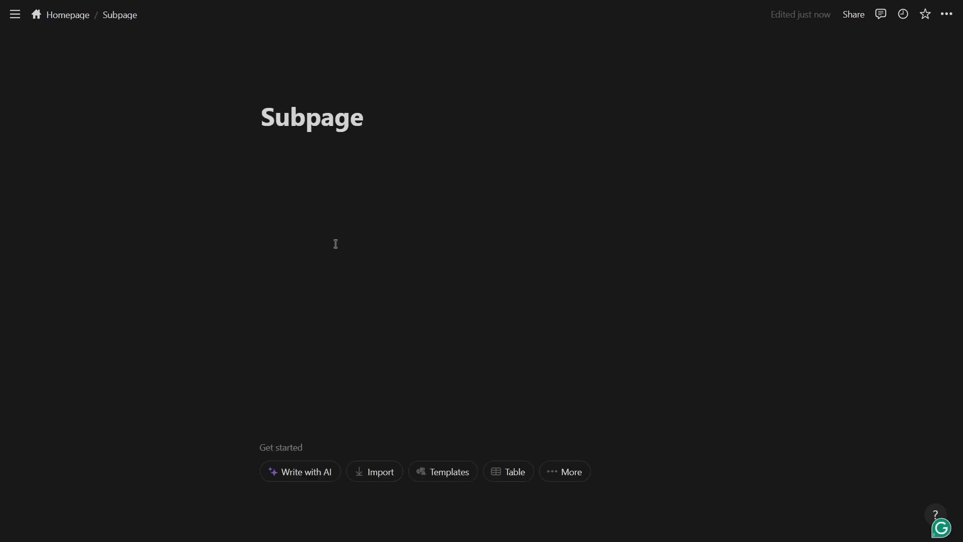
pyautogui.moveTo(4, 224)
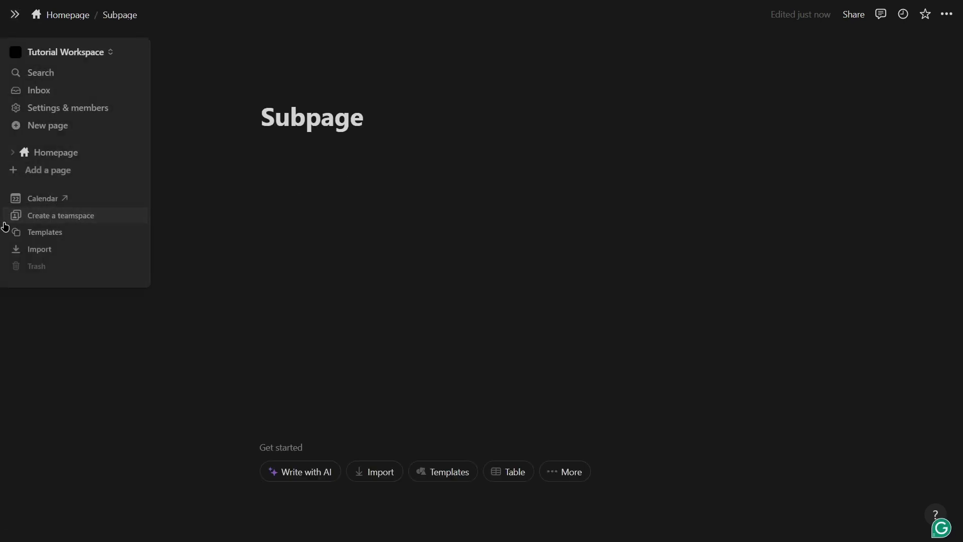
pyautogui.click(14, 155)
pyautogui.click(33, 171)
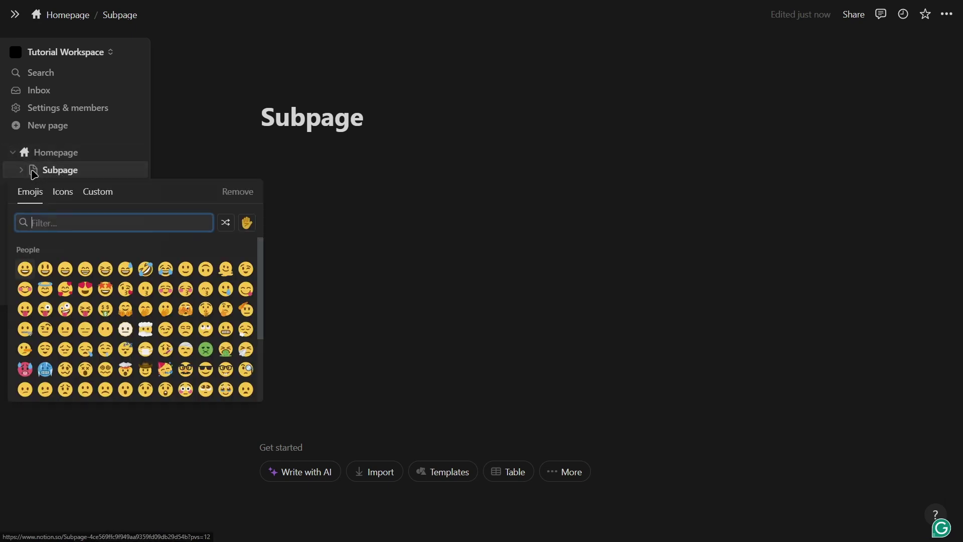
pyautogui.click(60, 192)
pyautogui.write('sub')
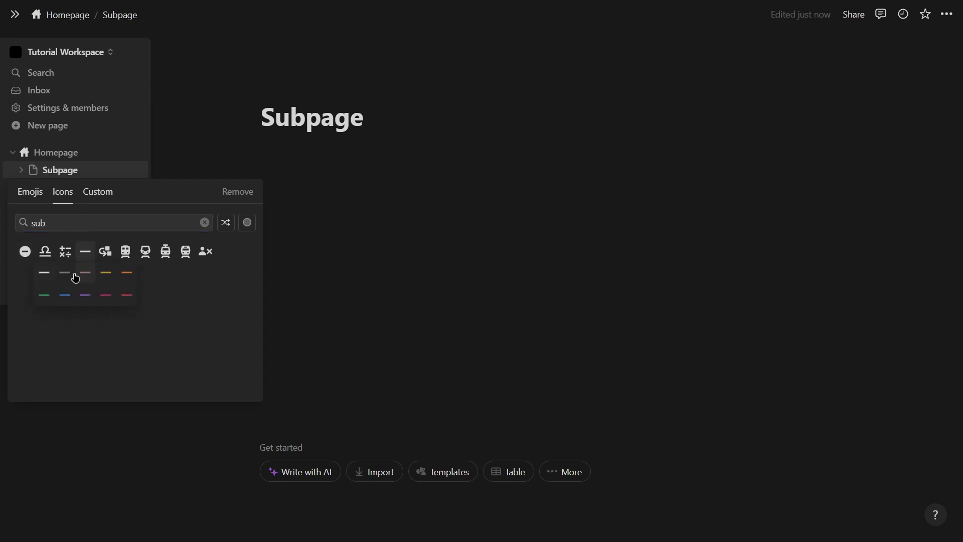
pyautogui.click(75, 274)
# - Go to the Homepage, open Subpage through its link in the page body and return to the Homepage
pyautogui.click(58, 155)
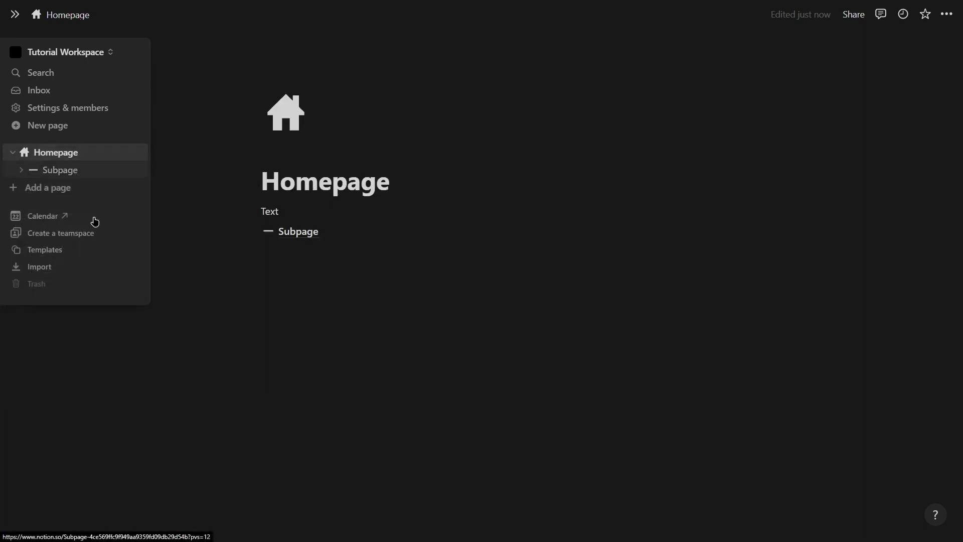
pyautogui.click(323, 233)
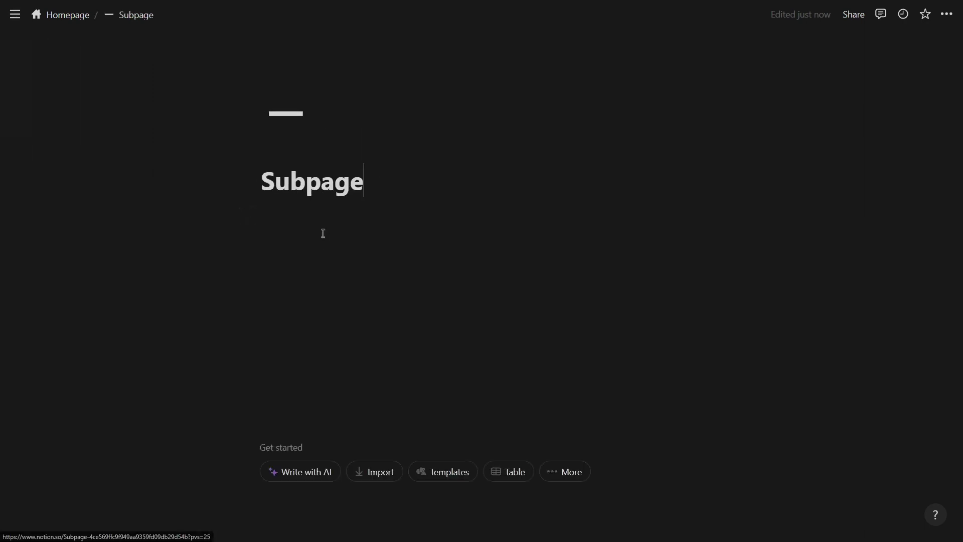
pyautogui.click(70, 20)
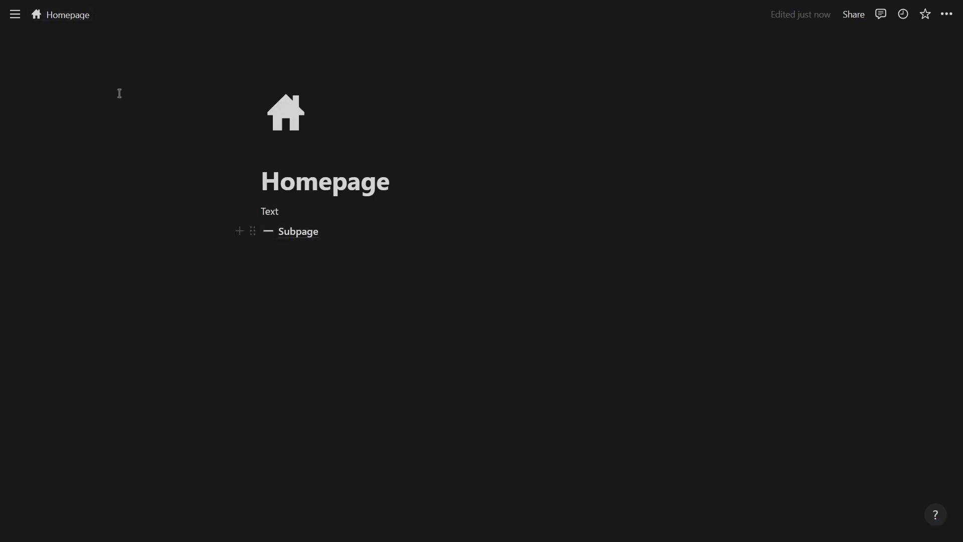
# - Add a to-do item "Todo" below the Subpage link, check it off and start an empty line beneath it
pyautogui.click(341, 305)
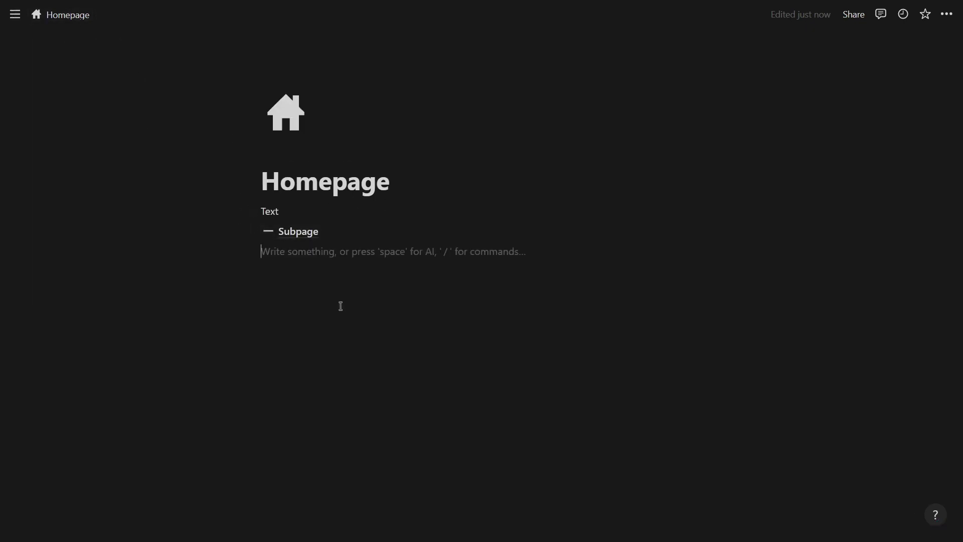
pyautogui.write('/')
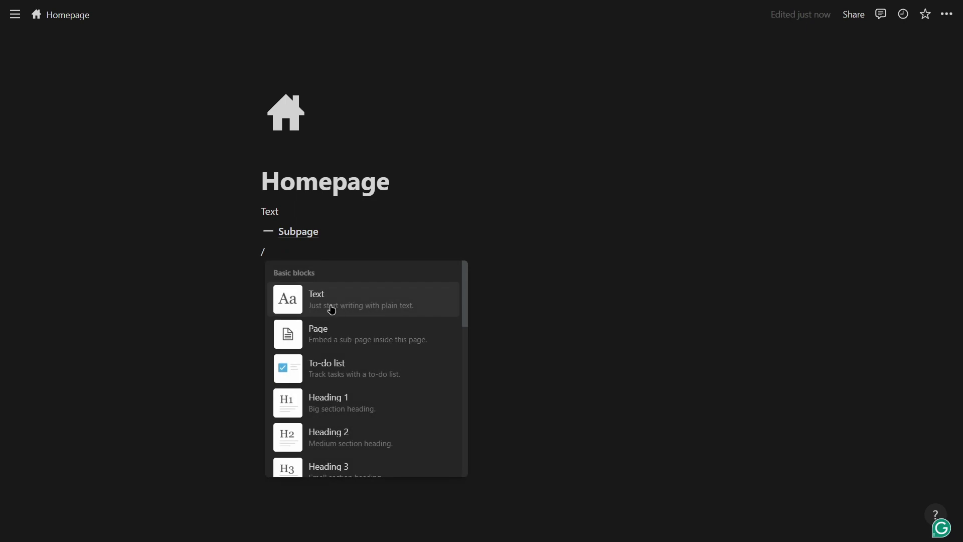
pyautogui.click(358, 370)
pyautogui.write('Todo')
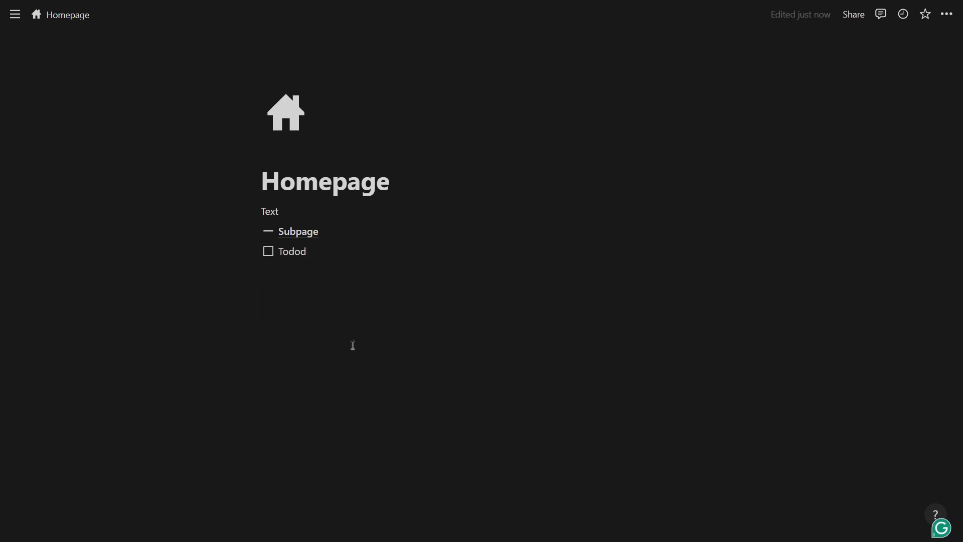
pyautogui.click(268, 257)
pyautogui.click(300, 299)
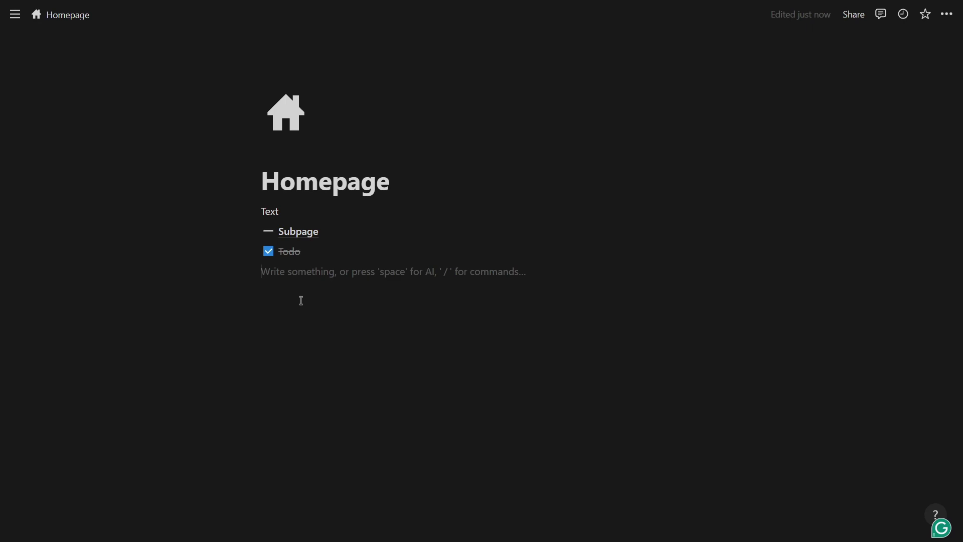
# - Review the block options of the Text line, including the types it can be turned into, and close them
pyautogui.click(252, 210)
pyautogui.click(253, 213)
pyautogui.click(253, 213)
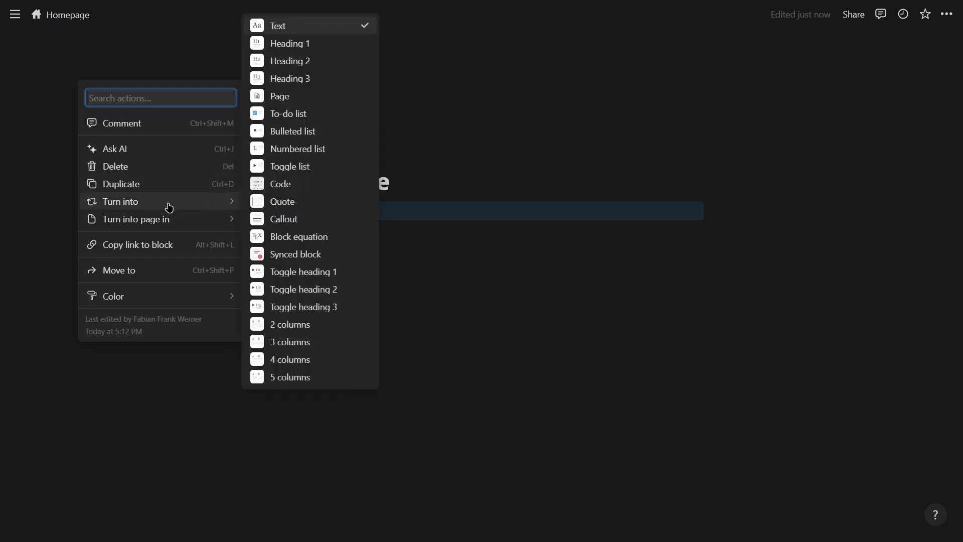
pyautogui.moveTo(166, 219)
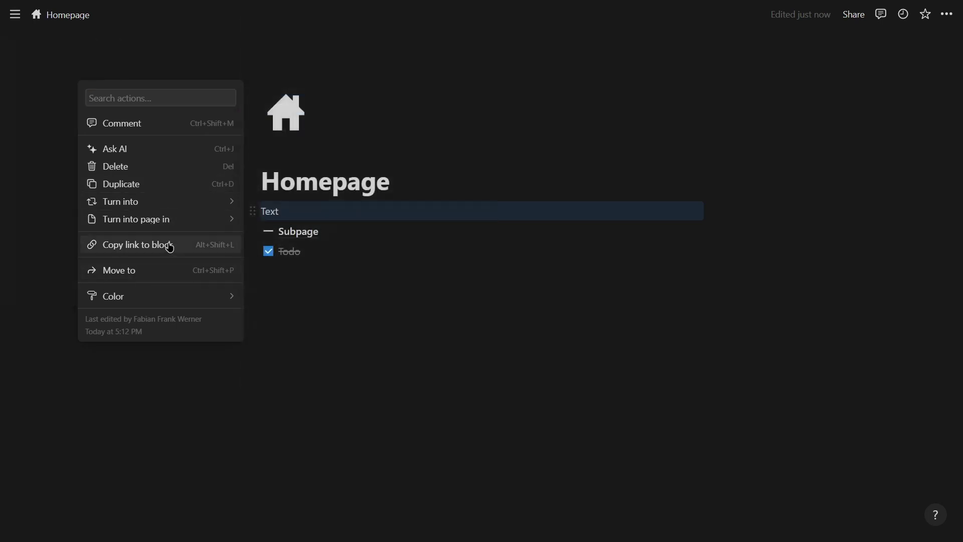
pyautogui.moveTo(186, 300)
pyautogui.click(301, 293)
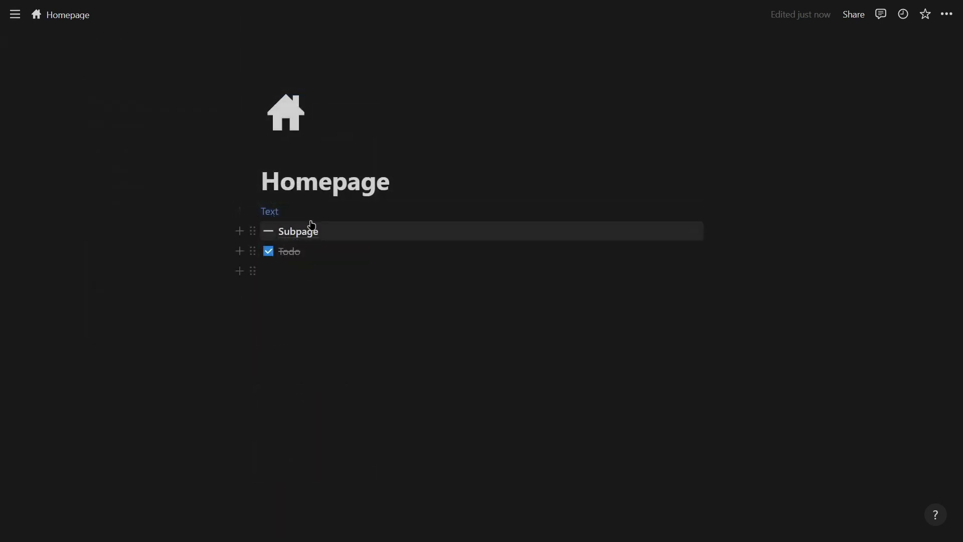
# - Turn the Text line into a to-do item, check it off and uncheck it again
pyautogui.click(252, 211)
pyautogui.moveTo(141, 202)
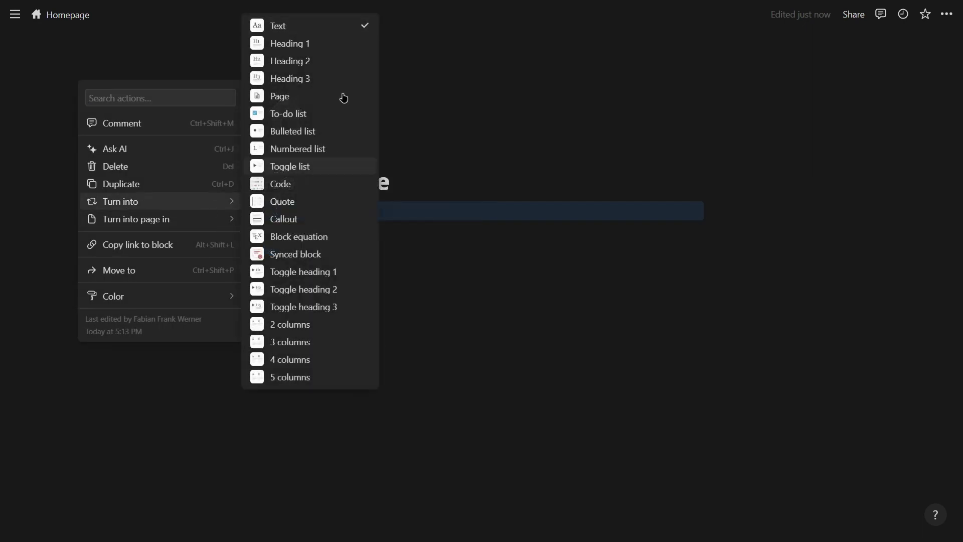
pyautogui.click(300, 113)
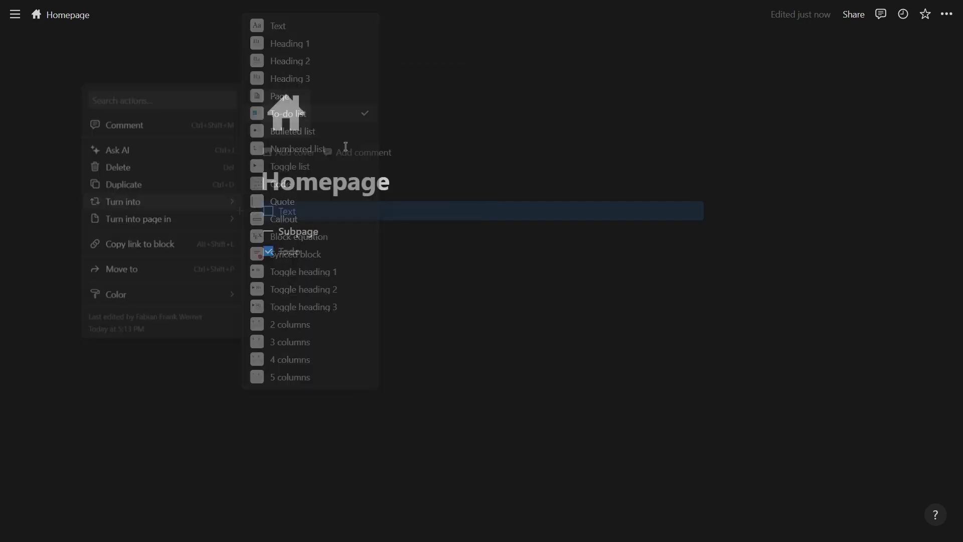
pyautogui.click(269, 211)
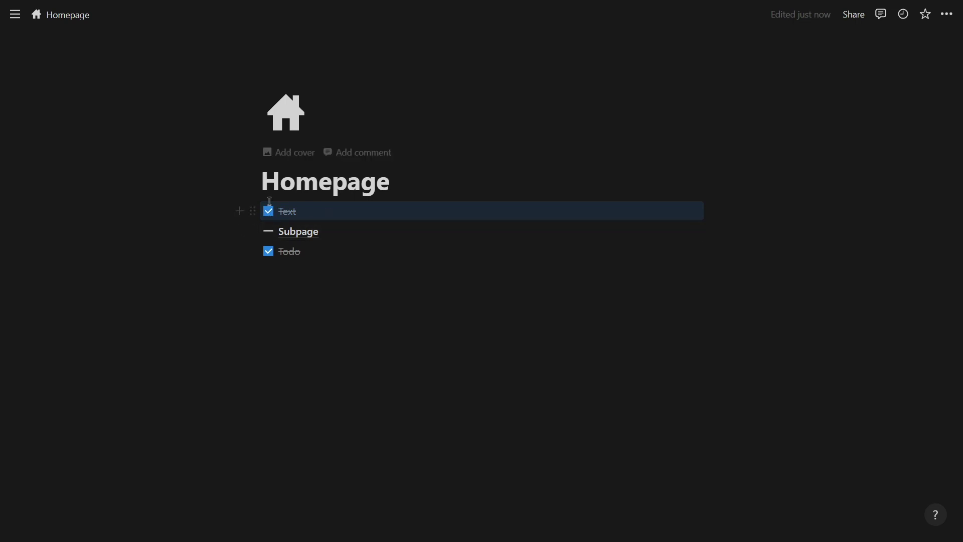
pyautogui.click(270, 211)
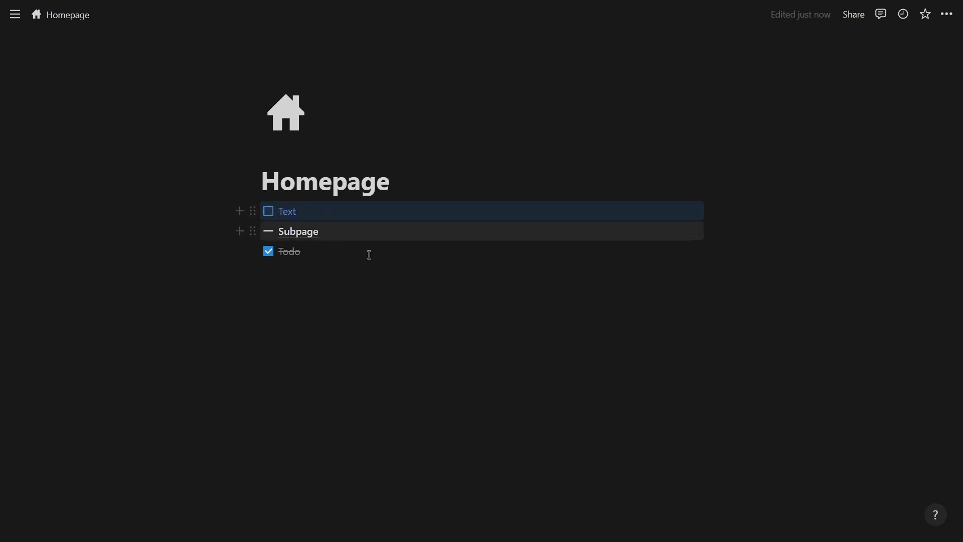
# - Convert the "Text" to-do item back into a plain text block
pyautogui.click(326, 210)
pyautogui.hotkey('ctrl', 'Return')
pyautogui.press('Escape')
pyautogui.hotkey('ctrl', 'alt', '0')
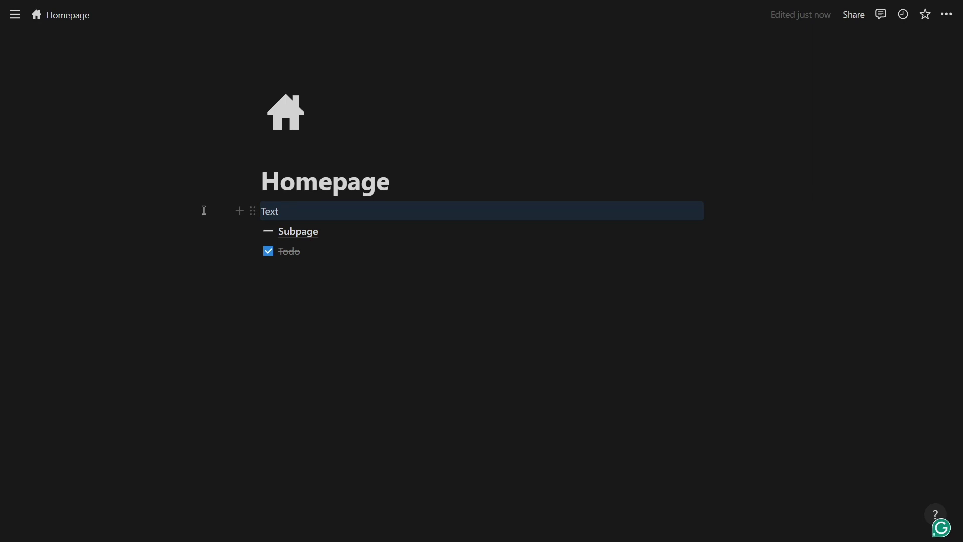
# - Insert an empty Heading 1 block below the Todo item and start a new line beneath it
pyautogui.moveTo(223, 340); pyautogui.dragTo(308, 273)
pyautogui.click(307, 272)
pyautogui.write('/')
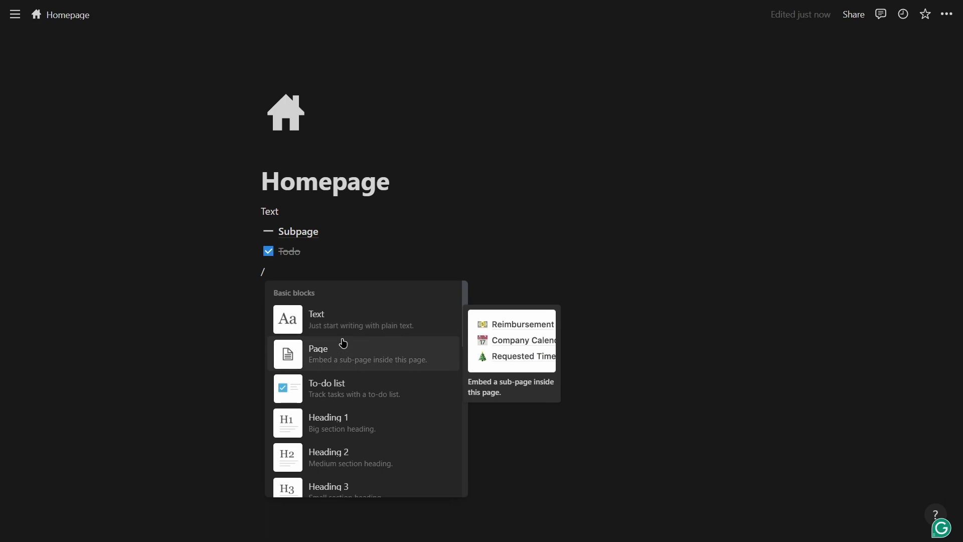
pyautogui.click(368, 420)
pyautogui.press('Return')
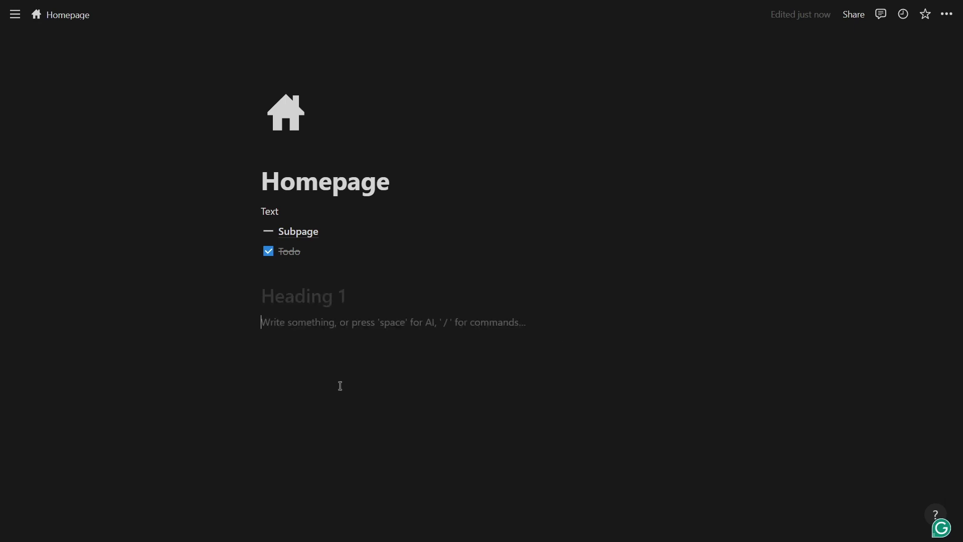
# - Try the Heading 2 command beneath the empty heading, browse the heading and list block types, and clear the line
pyautogui.write('/h2')
pyautogui.press('Return')
pyautogui.press('BackSpace')
pyautogui.write('/')
pyautogui.scroll(-2, 386, 254)
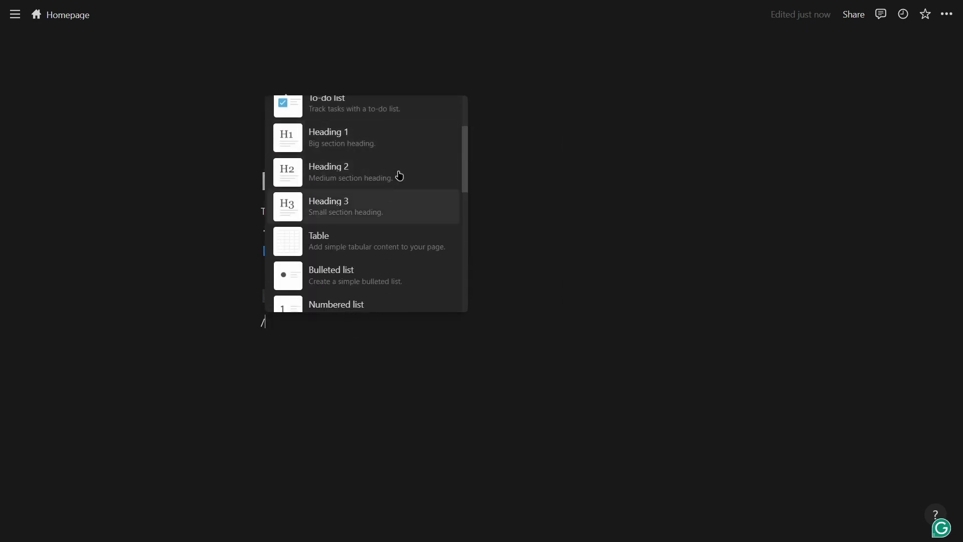
pyautogui.scroll(-1, 398, 209)
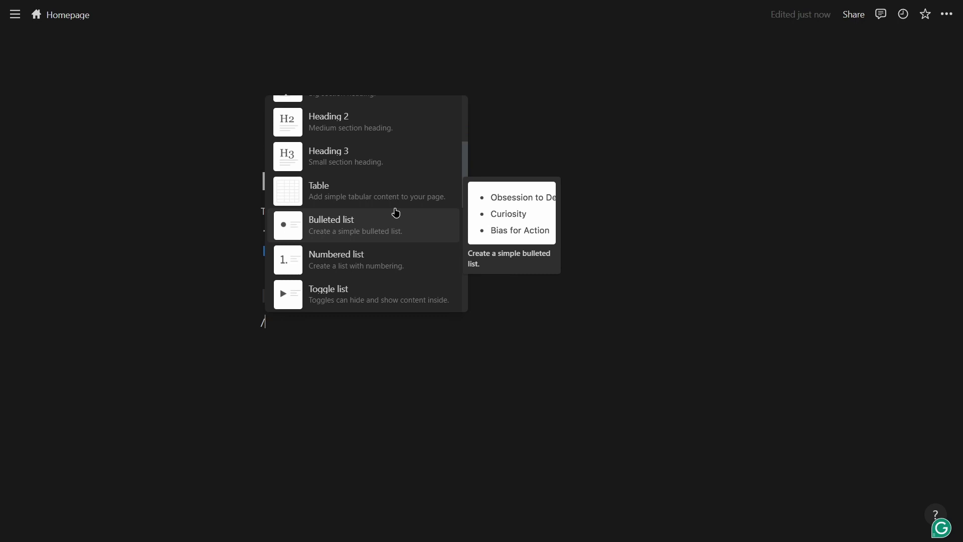
pyautogui.click(339, 322)
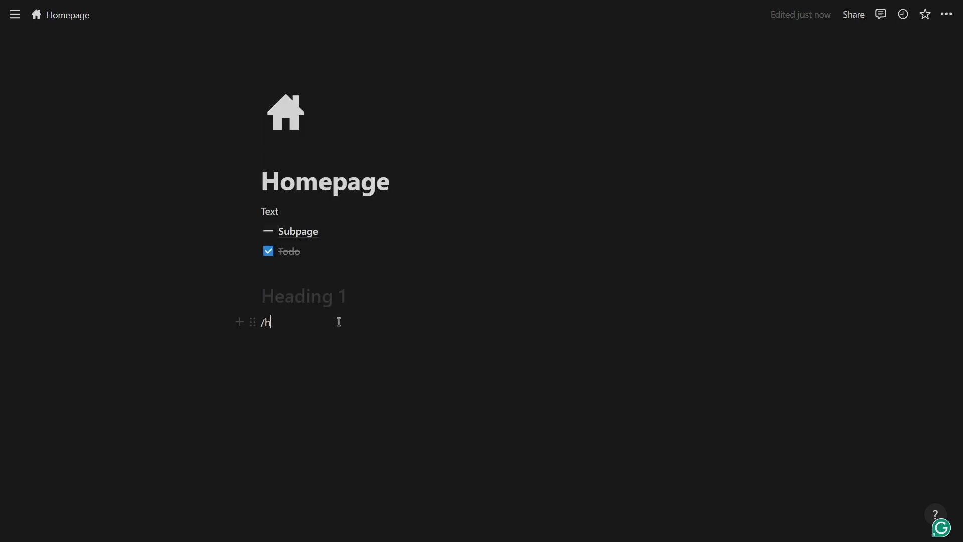
pyautogui.press('BackSpace')
pyautogui.press('BackSpace')
pyautogui.write('/h6')
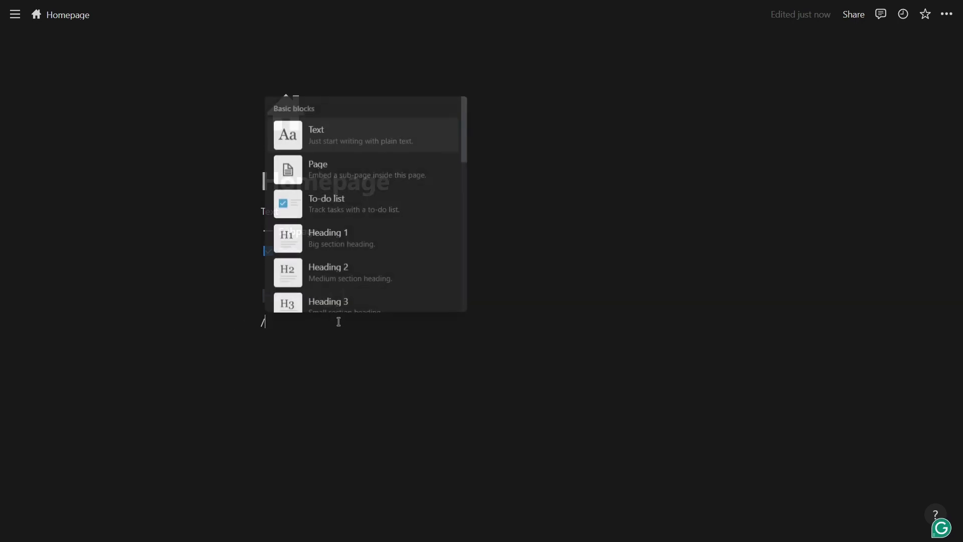
pyautogui.press('BackSpace')
pyautogui.press('BackSpace')
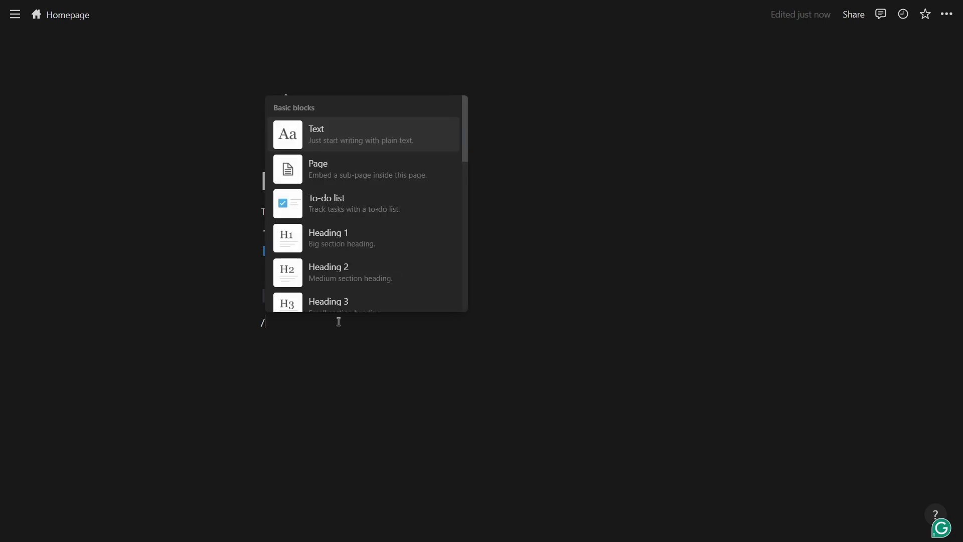
pyautogui.press('BackSpace')
# - Insert a simple table beneath the empty heading and extend it to four columns
pyautogui.write('/')
pyautogui.scroll(-1, 381, 207)
pyautogui.scroll(-1, 381, 208)
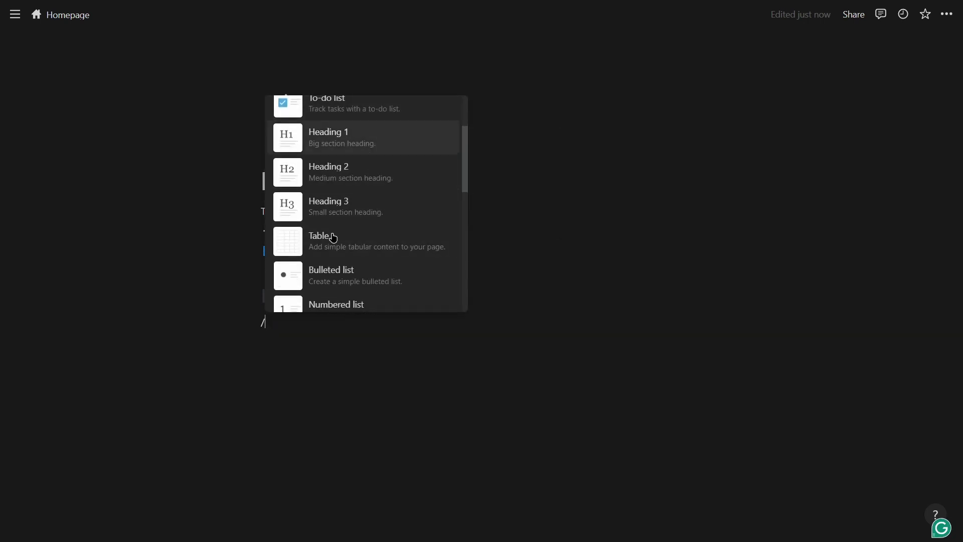
pyautogui.click(383, 192)
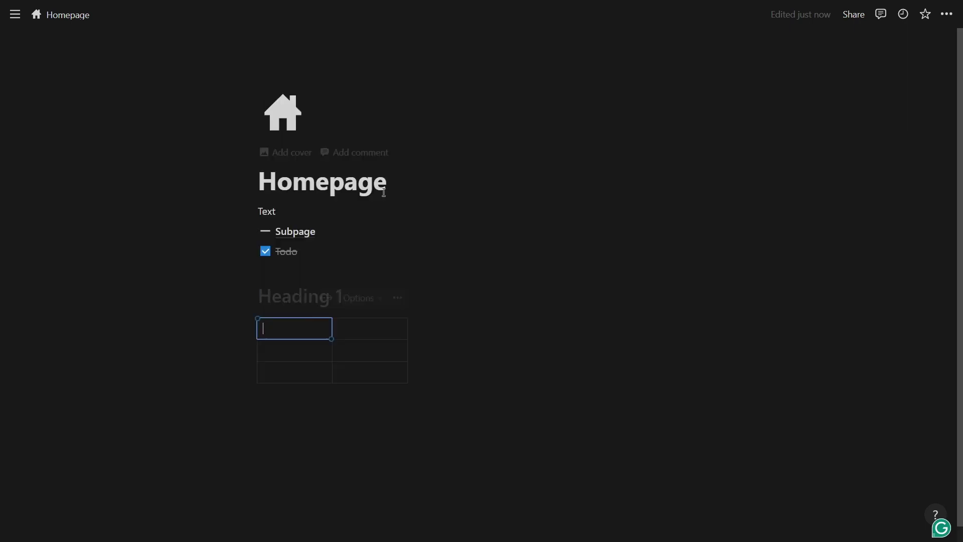
pyautogui.moveTo(412, 350); pyautogui.dragTo(559, 350)
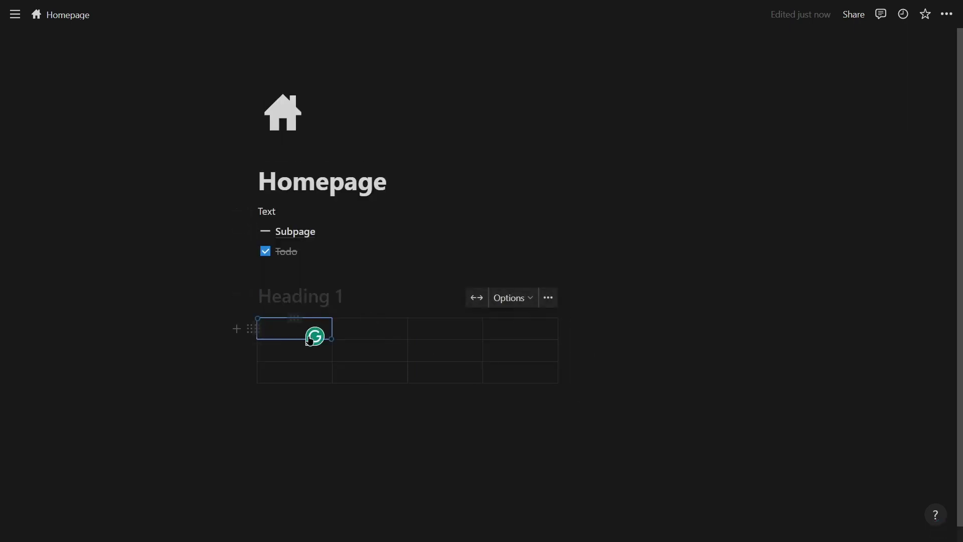
# - Enter "Calender" in the table's first cell
pyautogui.write('We')
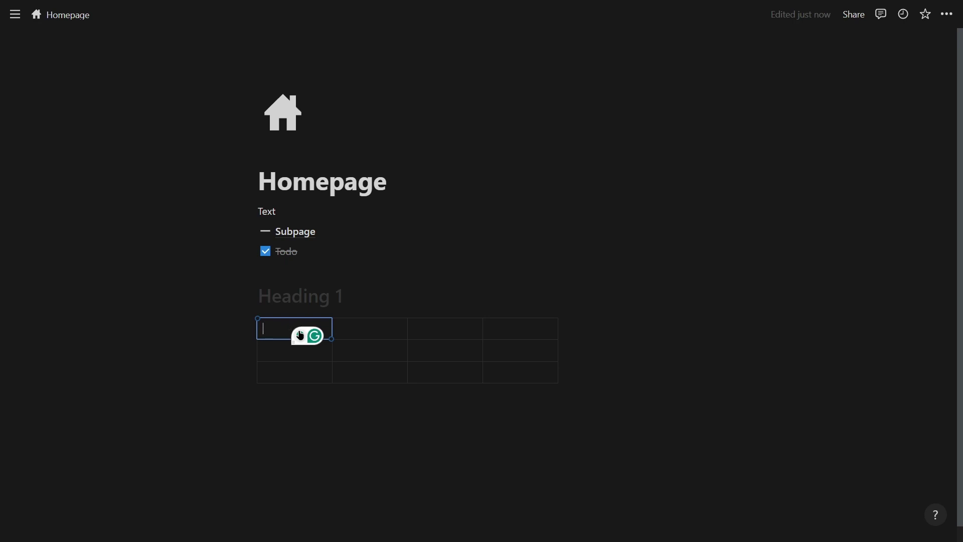
pyautogui.press('Return')
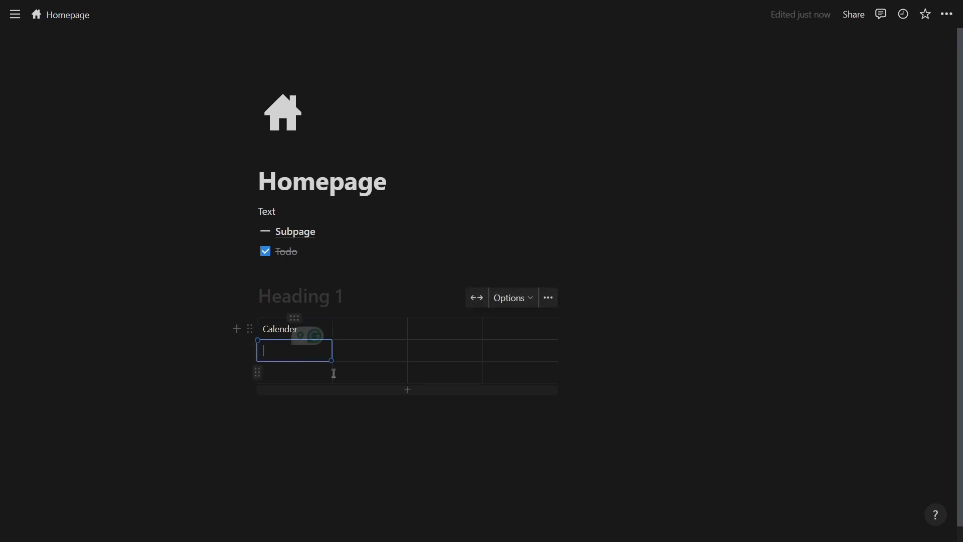
pyautogui.moveTo(587, 441); pyautogui.dragTo(229, 266)
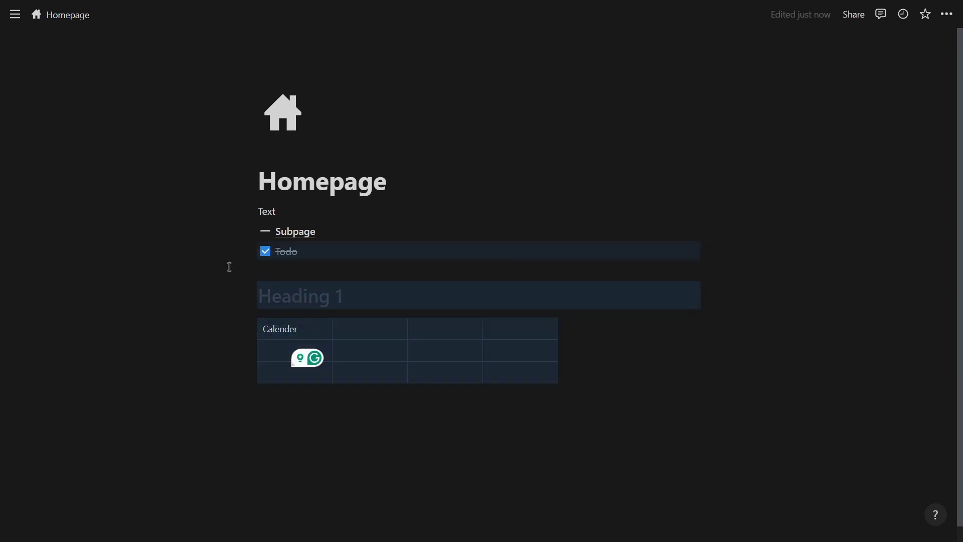
# - Examine the example preview of the Table block from a new line below the table
pyautogui.click(339, 418)
pyautogui.write('/')
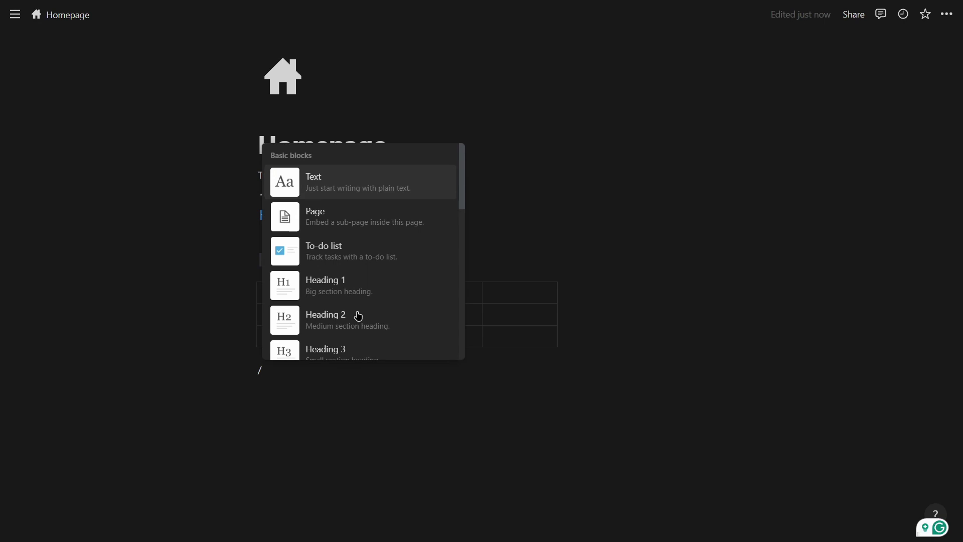
pyautogui.scroll(-3, 383, 255)
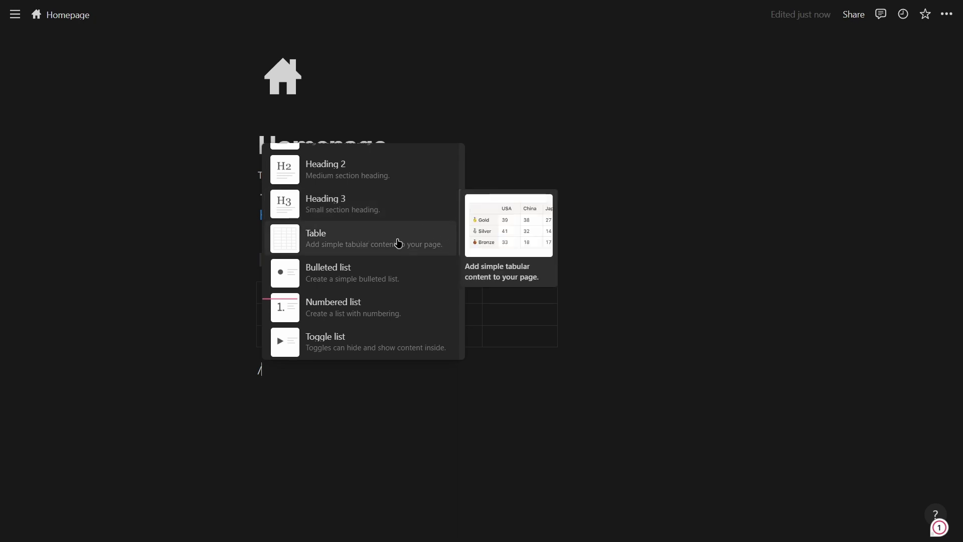
pyautogui.press('Escape')
pyautogui.press('Return')
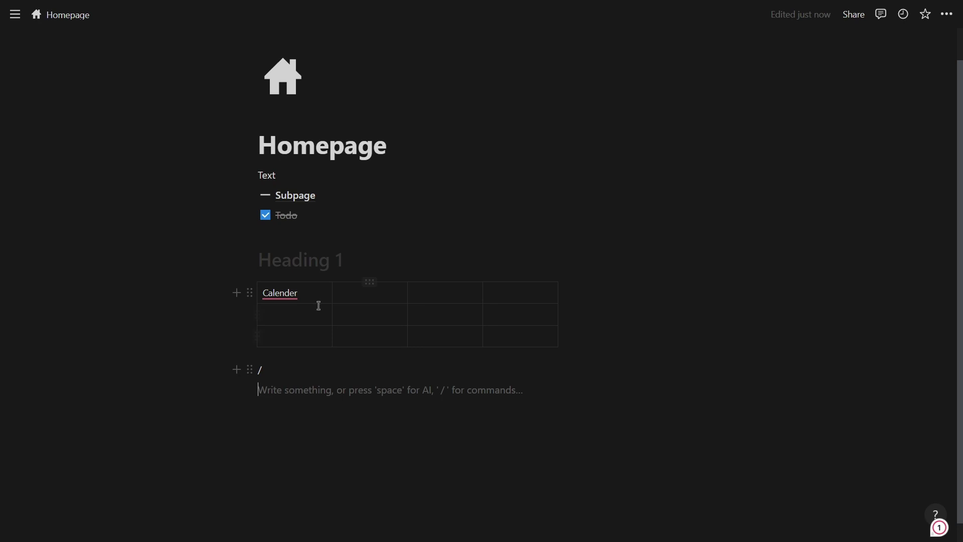
# - Fill the table's first column with Gold, Silver and Bronze, and delete the leftover "/" and empty line below the table
pyautogui.click(312, 297)
pyautogui.write('Gold')
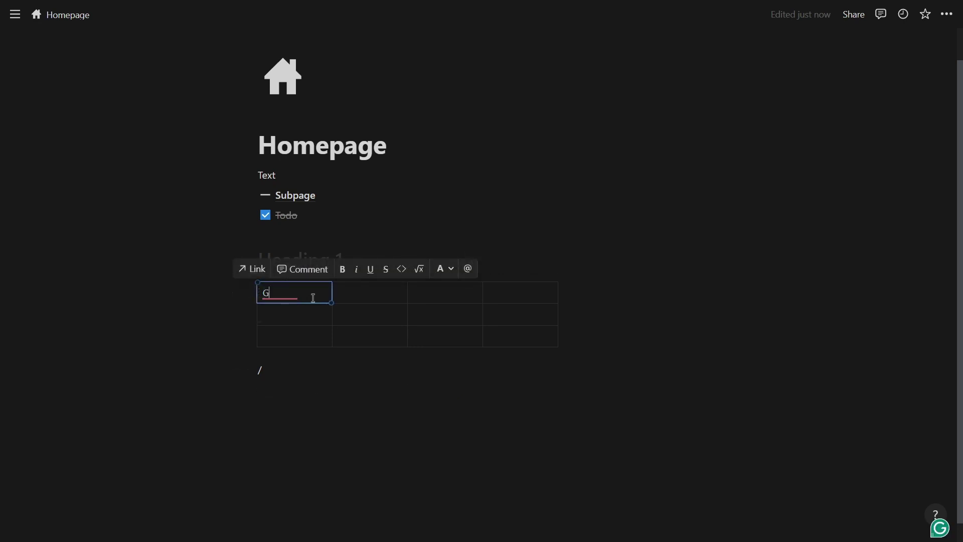
pyautogui.press('Return')
pyautogui.write('S')
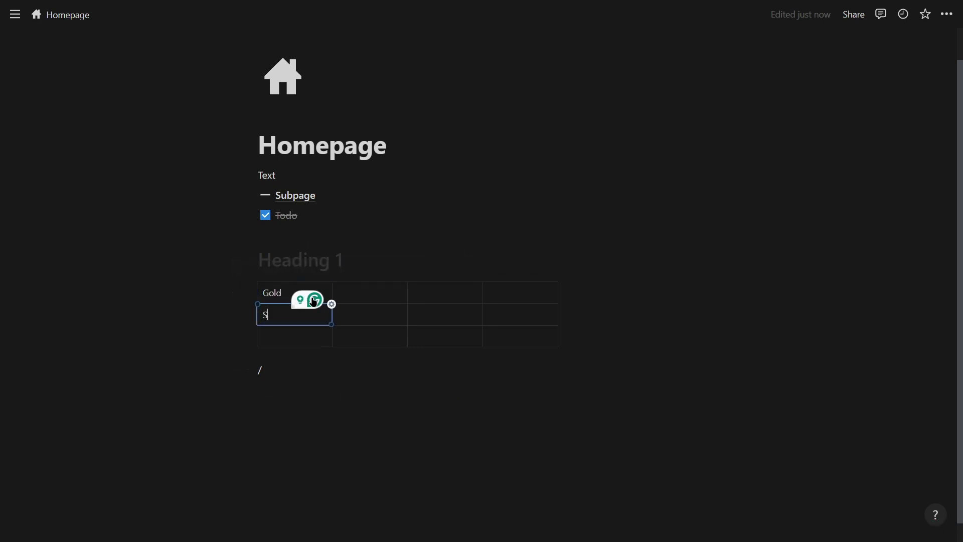
pyautogui.write('ilver')
pyautogui.press('Return')
pyautogui.write('Bronozhe')
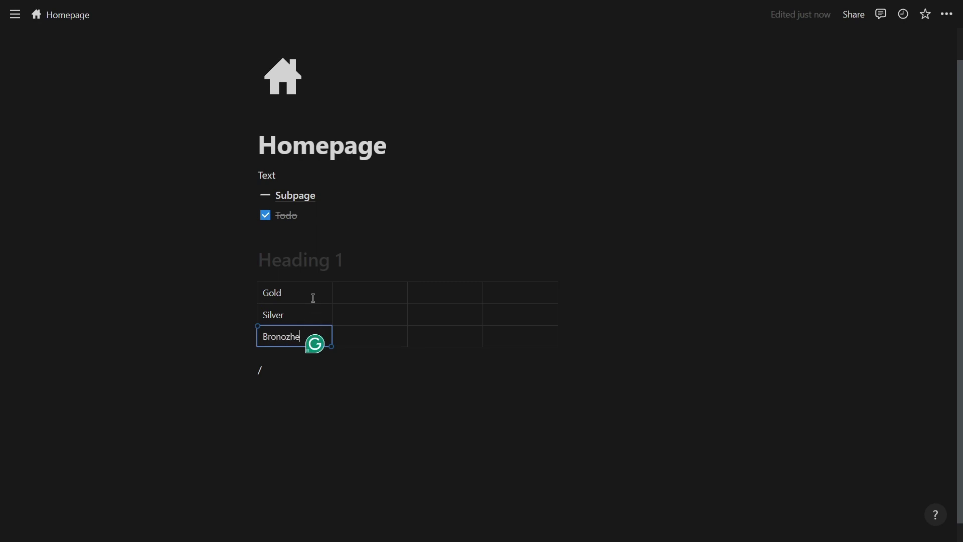
pyautogui.hotkey('ctrl', 'BackSpace')
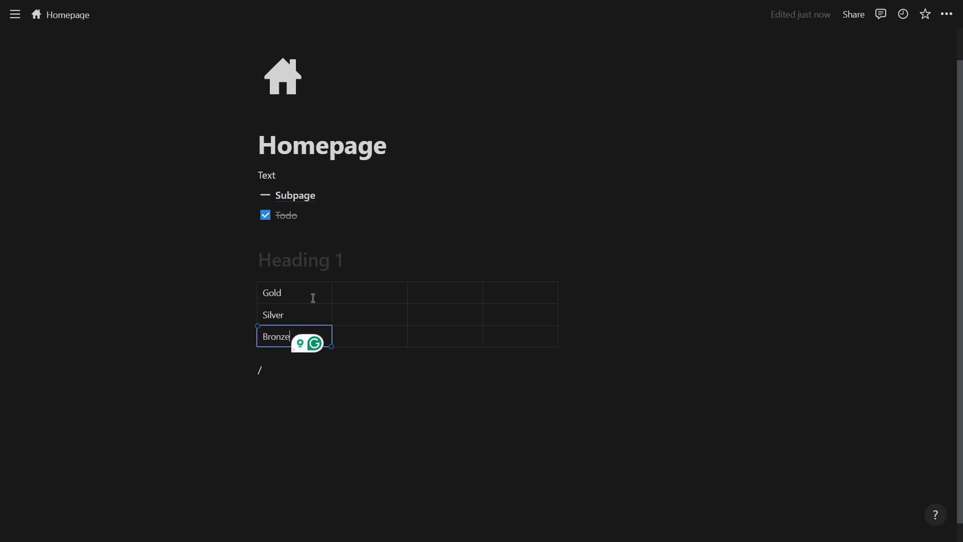
pyautogui.moveTo(271, 458); pyautogui.dragTo(361, 370)
pyautogui.press('BackSpace')
# - Make the table's first column a header column and its first row a header row
pyautogui.click(295, 305)
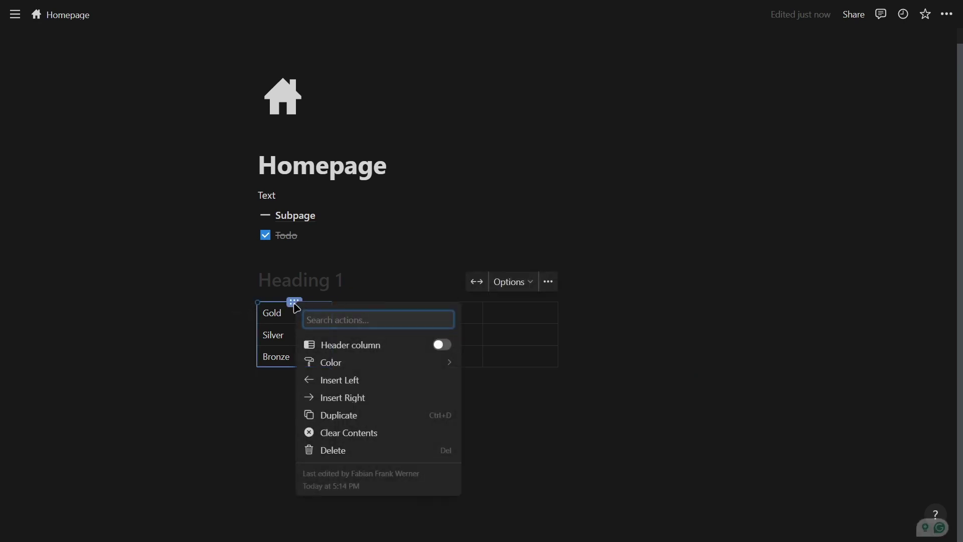
pyautogui.click(442, 345)
pyautogui.click(272, 440)
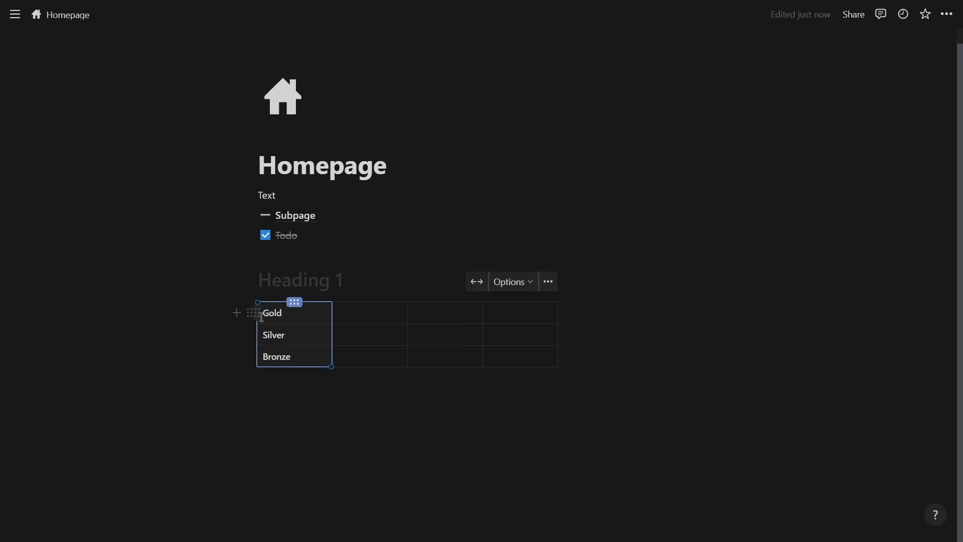
pyautogui.click(249, 312)
pyautogui.click(316, 432)
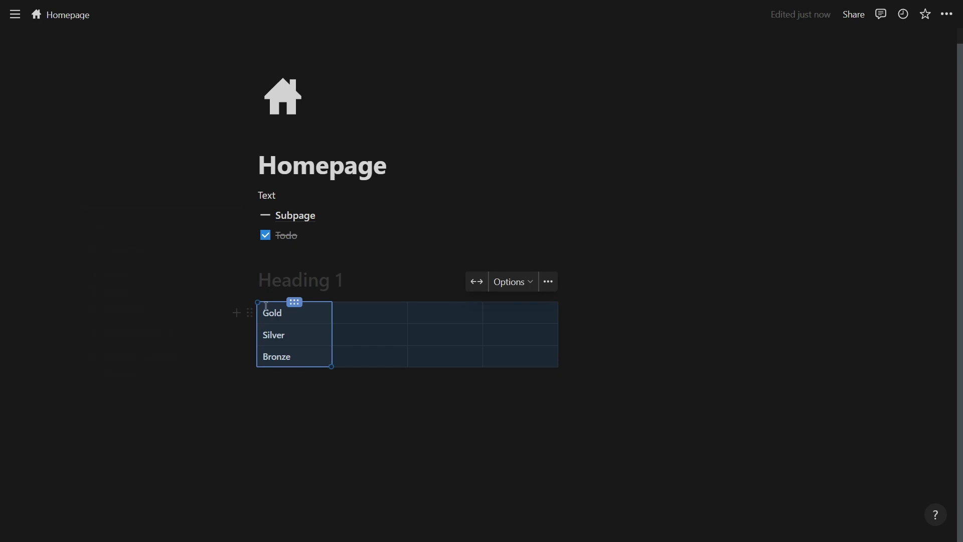
pyautogui.click(333, 426)
pyautogui.click(259, 314)
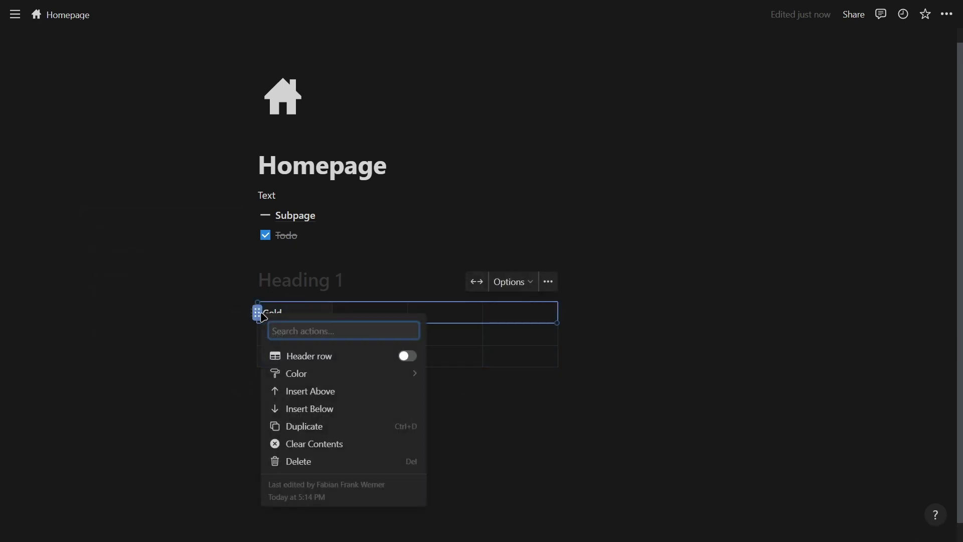
pyautogui.click(408, 355)
pyautogui.press('Escape')
# - Enter USA, Germany and France in the header row's second, third and fourth cells
pyautogui.click(367, 311)
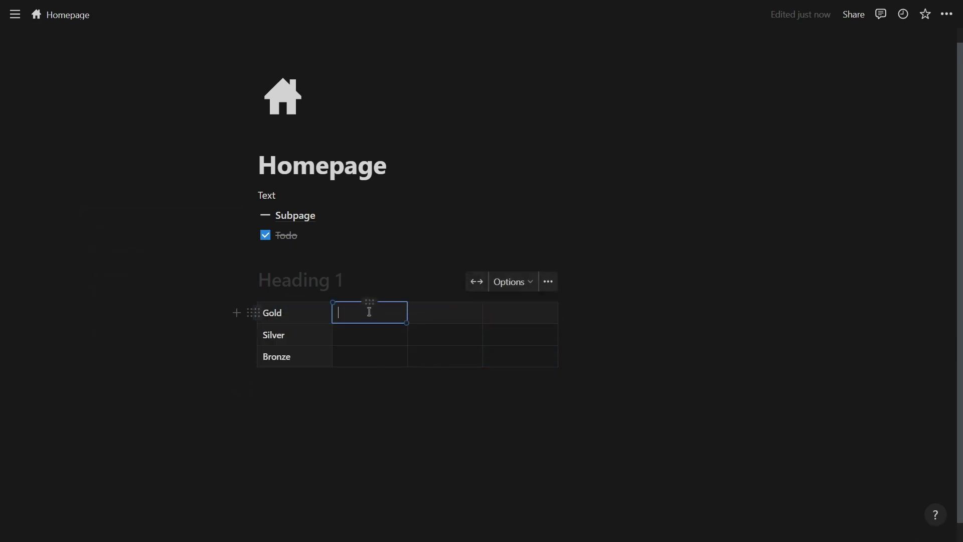
pyautogui.write('USE')
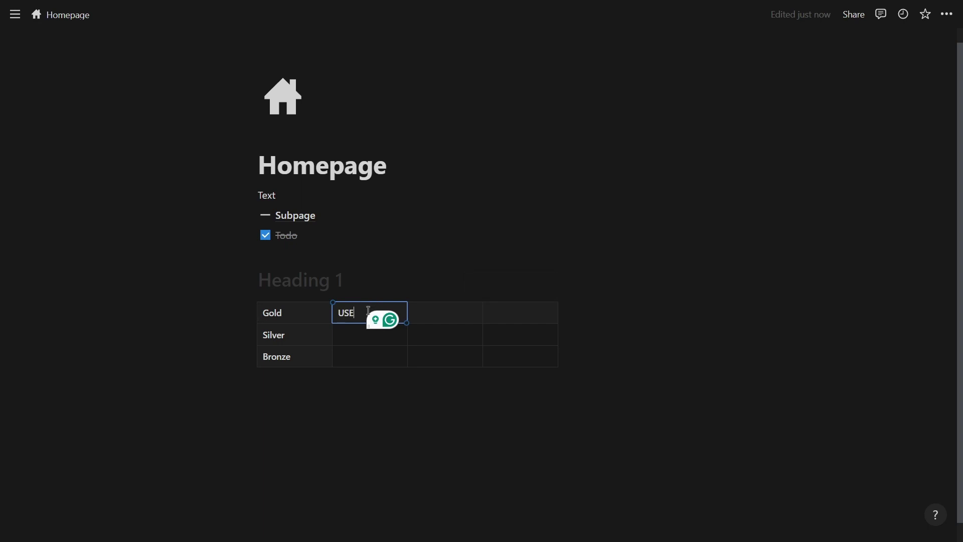
pyautogui.press('Tab')
pyautogui.write('Germany')
pyautogui.press('Tab')
pyautogui.write('France')
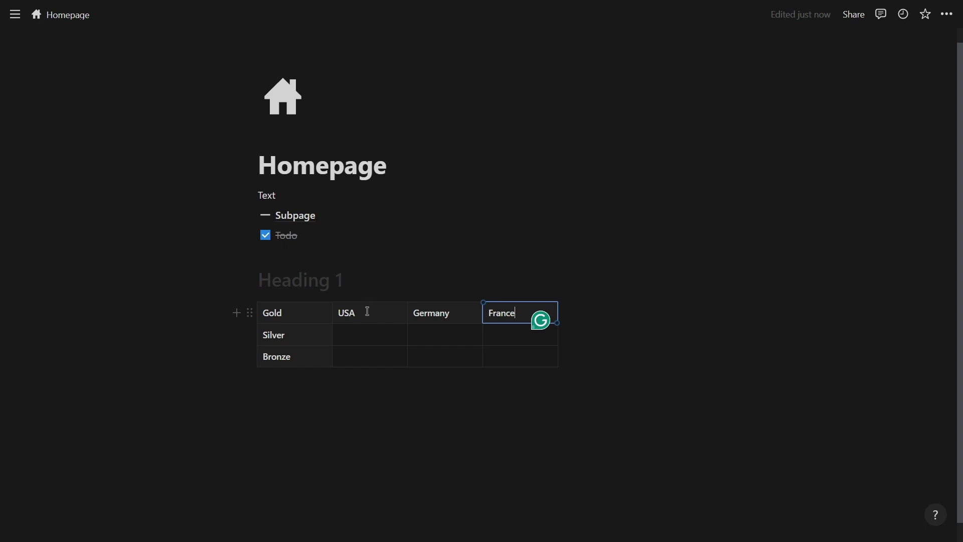
# - Enter 235 and 64356 in the USA column and 345 and 34 in the Germany column of the table
pyautogui.click(363, 331)
pyautogui.write('235')
pyautogui.click(351, 350)
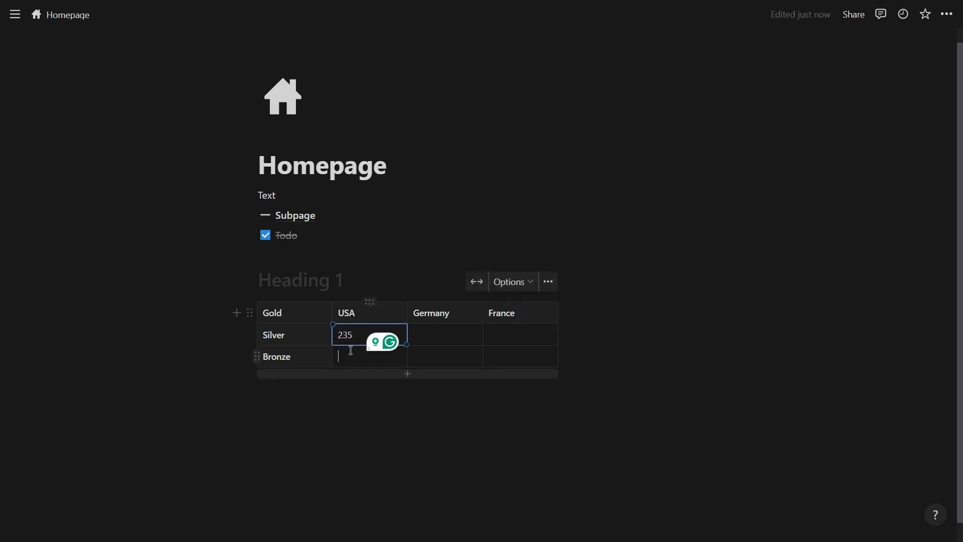
pyautogui.write('64356')
pyautogui.click(451, 335)
pyautogui.write('345')
pyautogui.click(444, 357)
pyautogui.write('34')
# - Enter 45 and 4 in the France column and delete the empty line below the table
pyautogui.click(501, 359)
pyautogui.write('4')
pyautogui.click(513, 334)
pyautogui.write('45')
pyautogui.click(396, 449)
pyautogui.moveTo(346, 440); pyautogui.dragTo(419, 387)
pyautogui.press('BackSpace')
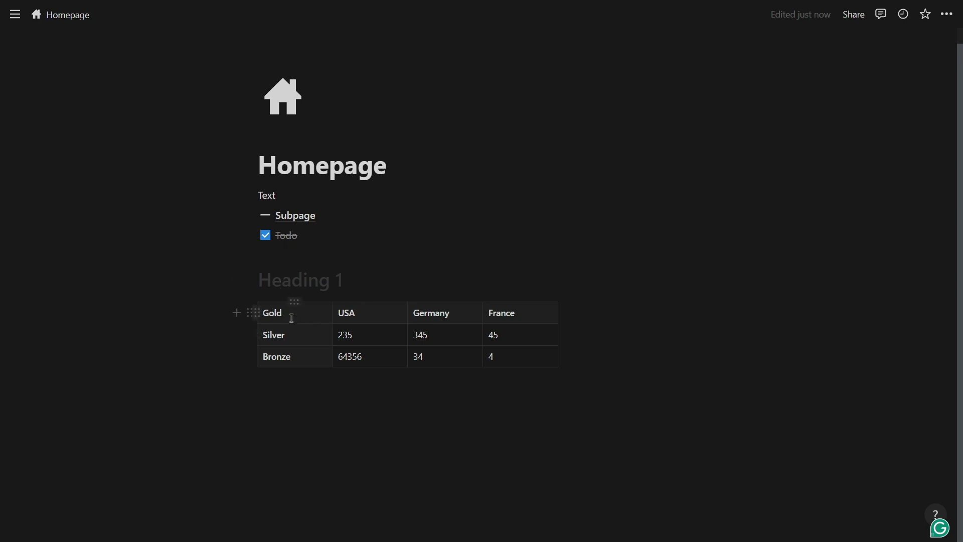
pyautogui.click(348, 307)
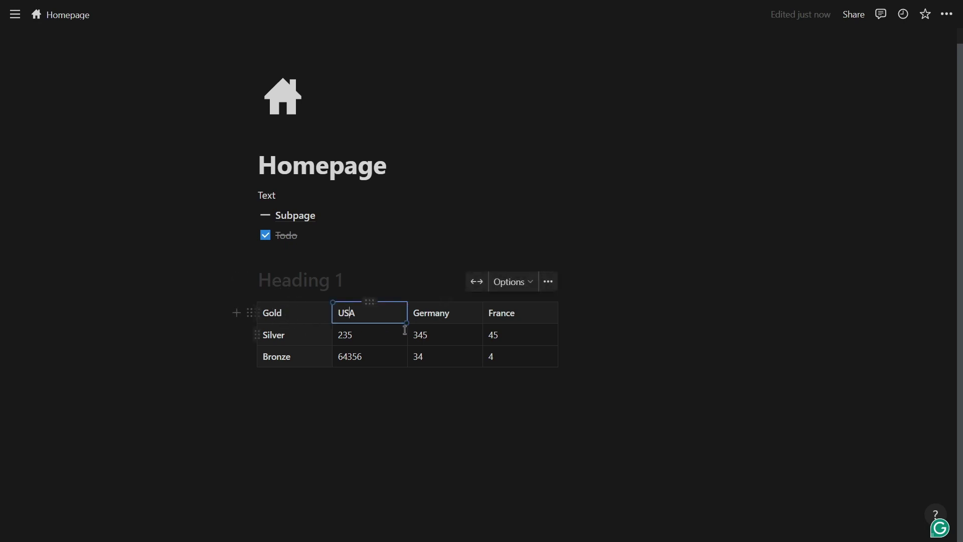
# - Insert a bulleted list below the table with the item "tewkt"
pyautogui.click(371, 435)
pyautogui.write('/')
pyautogui.scroll(-3, 393, 252)
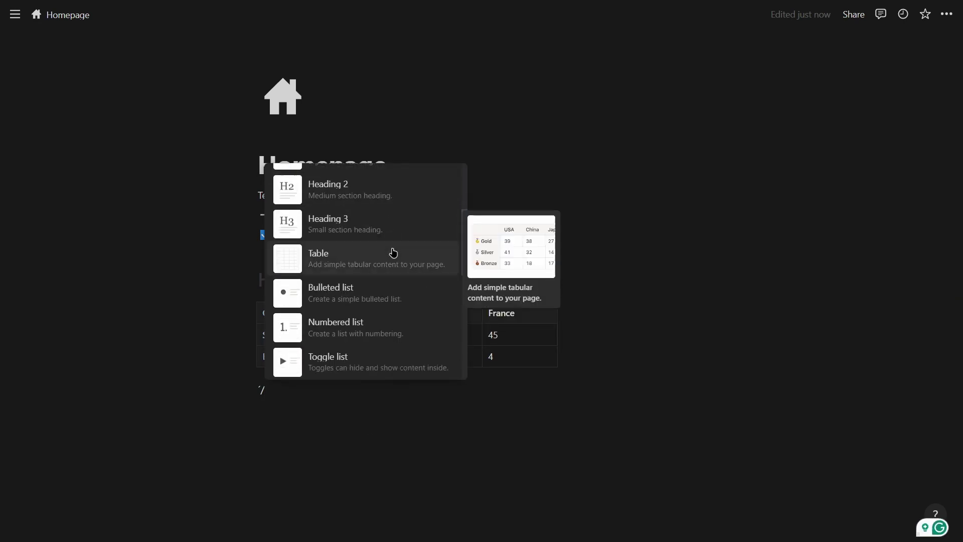
pyautogui.scroll(-1, 348, 262)
pyautogui.click(354, 247)
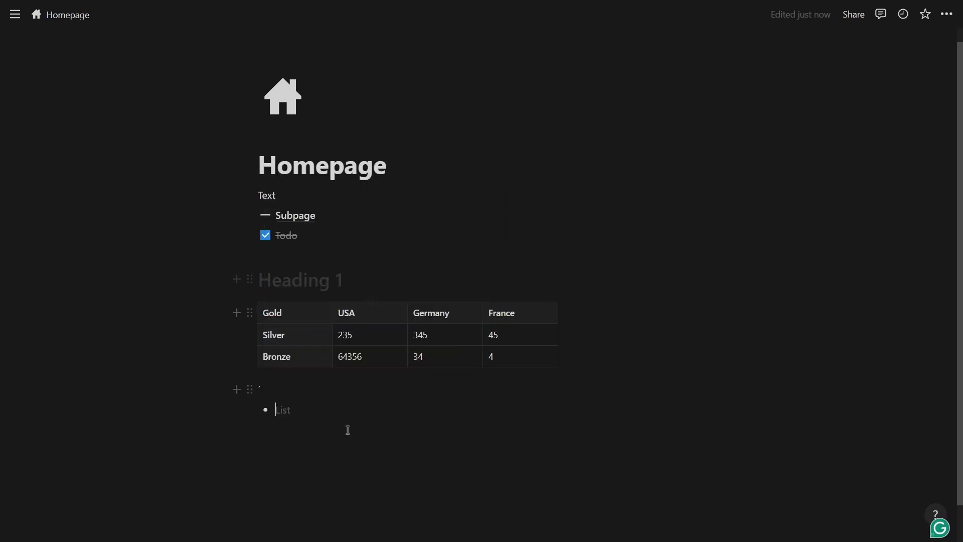
pyautogui.press('BackSpace')
# - Insert a numbered list below the bulleted list with the item "ewtt"
pyautogui.write('/')
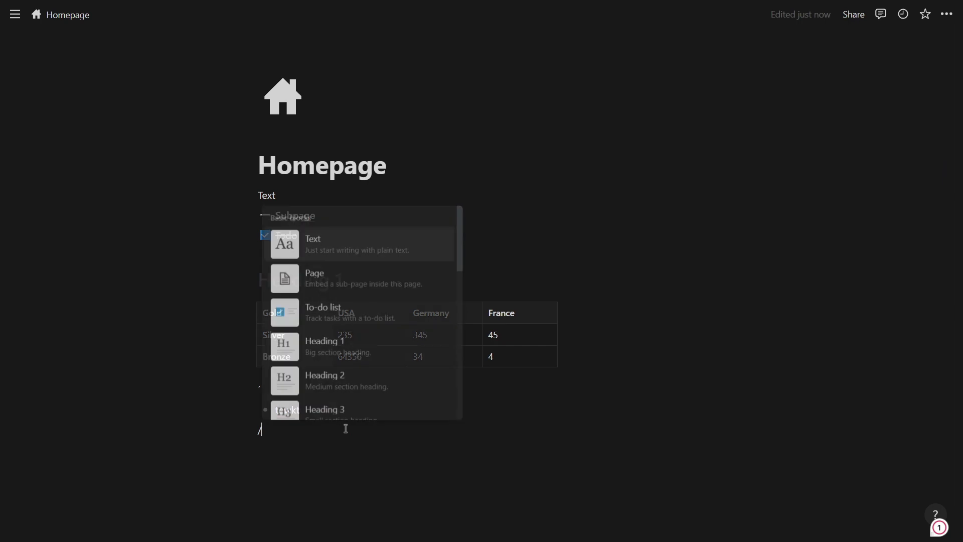
pyautogui.scroll(-5, 421, 328)
pyautogui.click(403, 321)
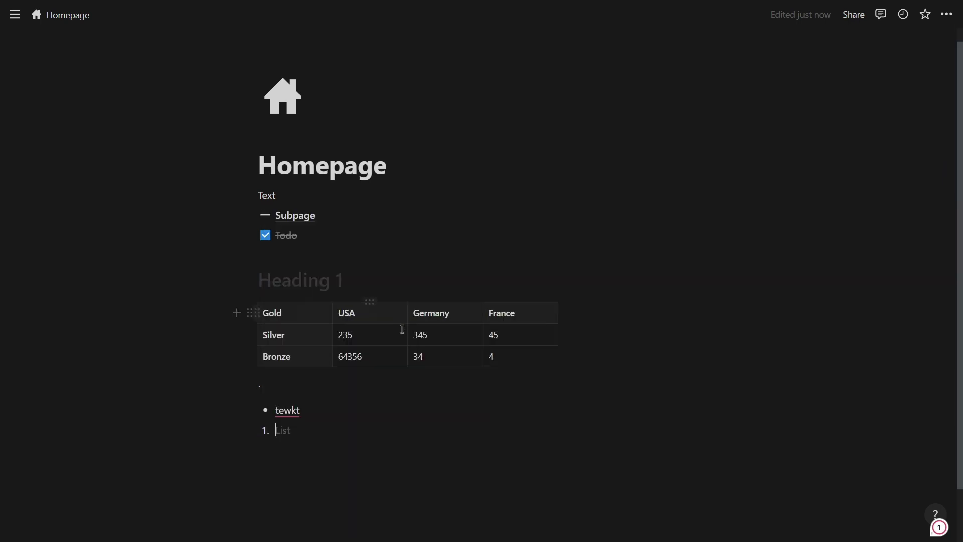
pyautogui.press('Return')
pyautogui.press('Return')
# - Insert a toggle list below the numbered list, titled "jhgowikperhGÖOI"
pyautogui.write('/')
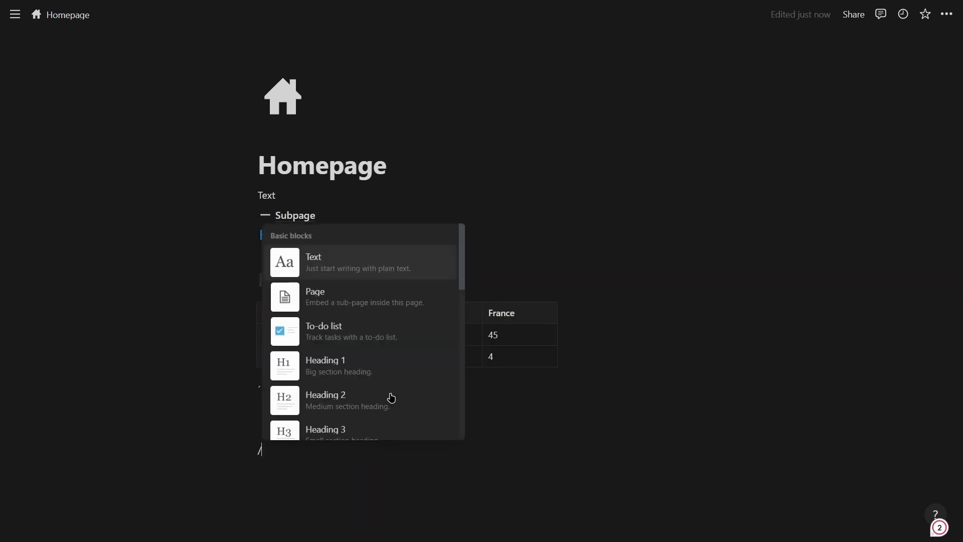
pyautogui.scroll(-3, 387, 336)
pyautogui.scroll(-2, 381, 301)
pyautogui.click(375, 275)
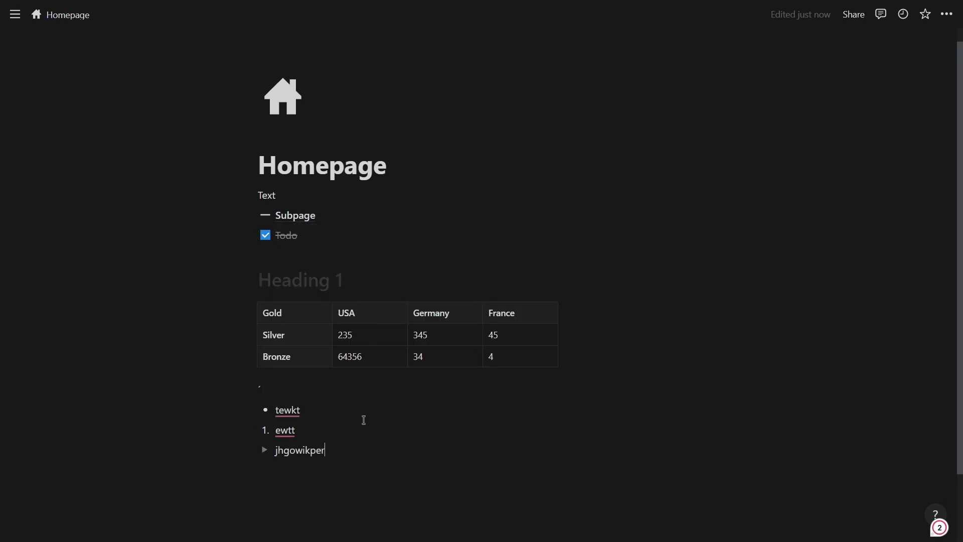
pyautogui.scroll(-2, 357, 396)
# - Expand the toggle list and fill it with "JW§ÜH=JO=REOJ" and separate lines a, d, sf, ds, af, af, df, d and f
pyautogui.click(265, 370)
pyautogui.write('JW§ÜH=JO=REOJ')
pyautogui.press('Return')
pyautogui.write('a d sf ds af af df d f')
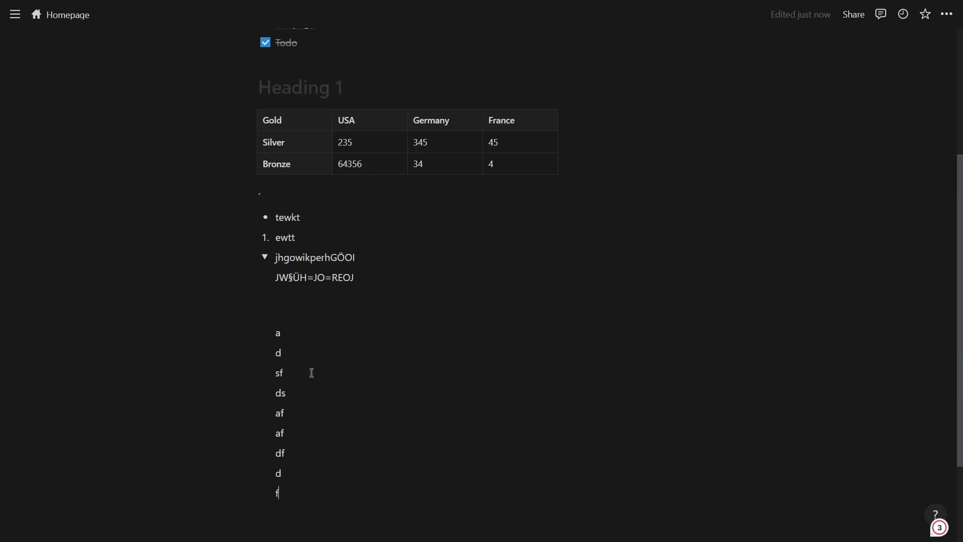
# - Collapse the toggle list, viewing its hidden content once more, and start an empty line below it
pyautogui.click(265, 258)
pyautogui.moveTo(237, 420); pyautogui.dragTo(313, 374)
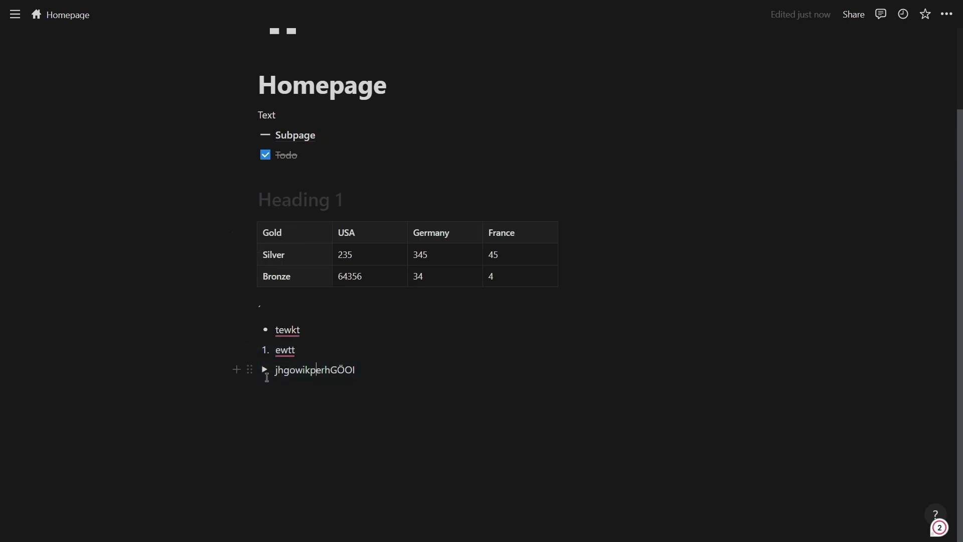
pyautogui.click(266, 371)
pyautogui.click(265, 258)
pyautogui.moveTo(234, 465); pyautogui.dragTo(374, 319)
pyautogui.click(323, 422)
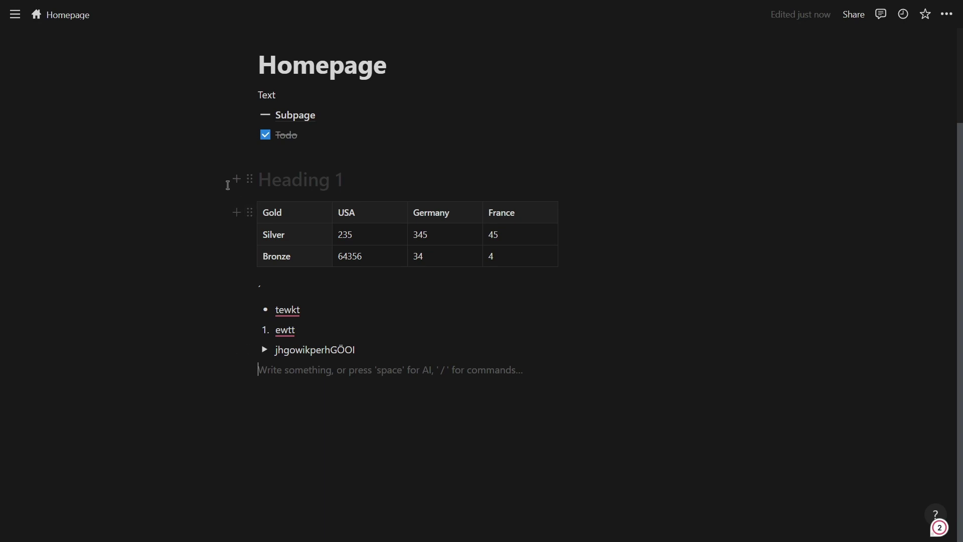
# - Enter "Example" as the text of the empty Heading 1 above the table
pyautogui.click(250, 179)
pyautogui.click(289, 188)
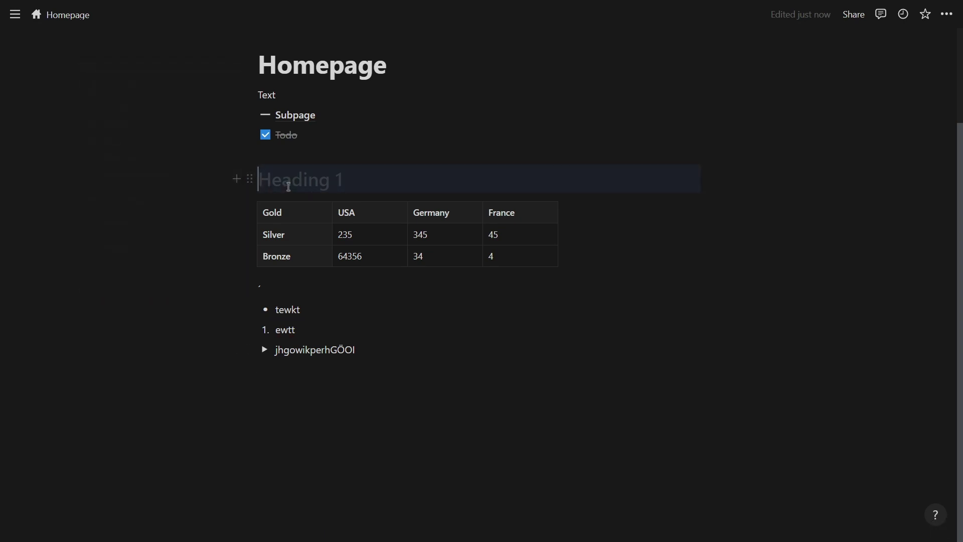
pyautogui.write('Example')
# - Turn the Example heading into a Toggle heading 1 and collapse the content beneath it
pyautogui.click(250, 179)
pyautogui.moveTo(173, 170)
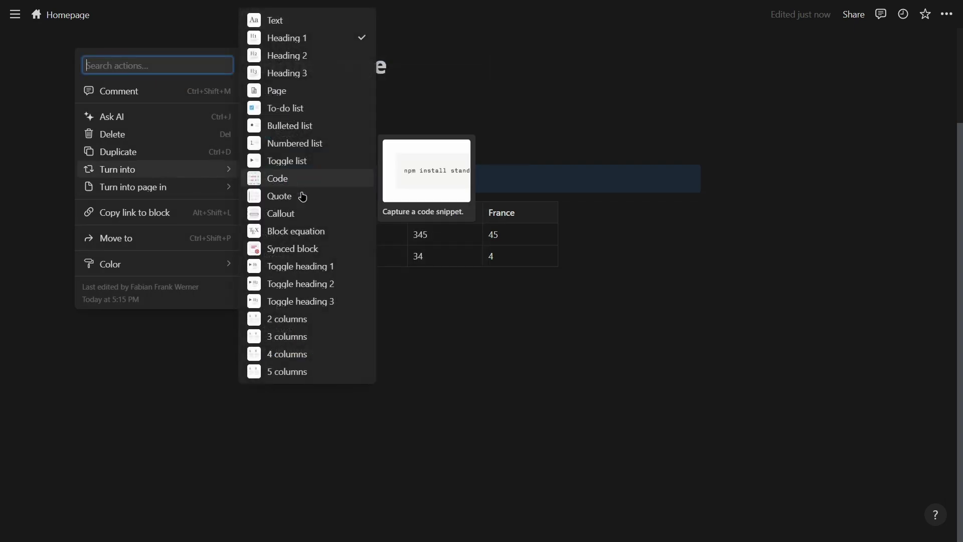
pyautogui.click(323, 266)
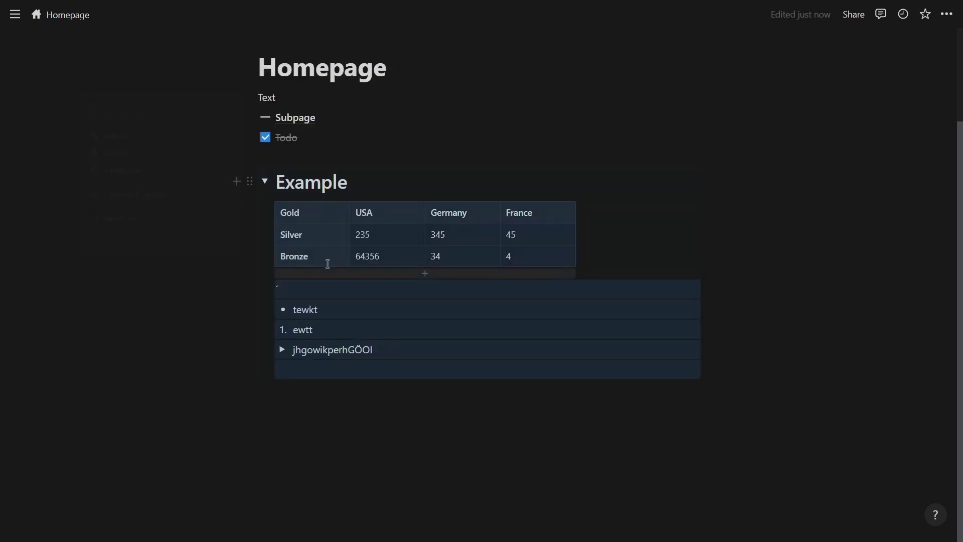
pyautogui.click(268, 186)
# - Insert a quote block with the text "twet" below the Example toggle heading
pyautogui.click(341, 435)
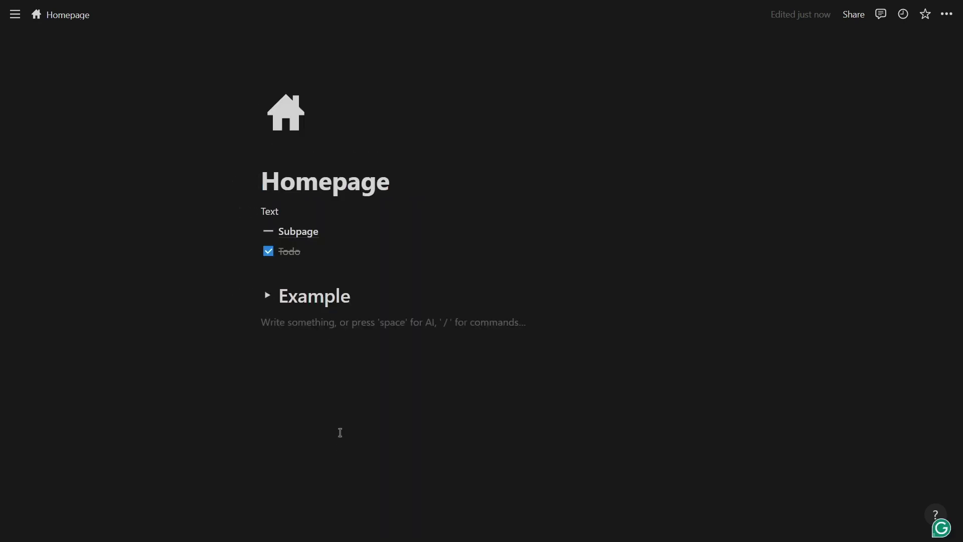
pyautogui.write('/')
pyautogui.scroll(-8, 381, 276)
pyautogui.scroll(2, 384, 183)
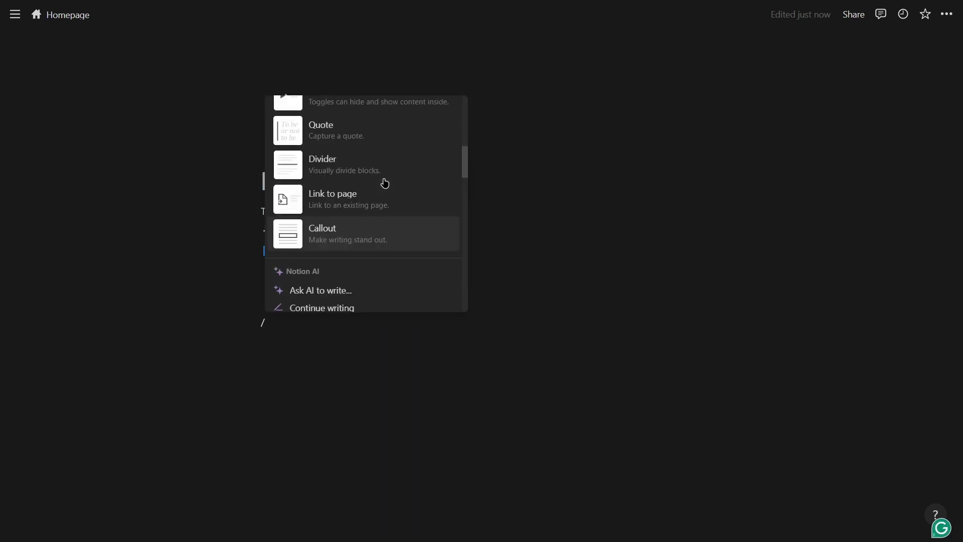
pyautogui.scroll(1, 385, 183)
pyautogui.click(377, 184)
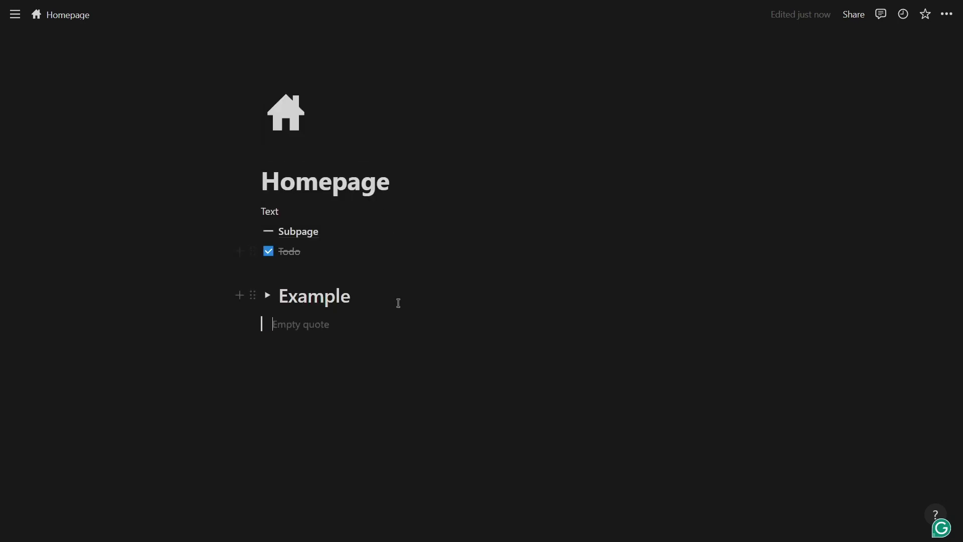
pyautogui.write('twet')
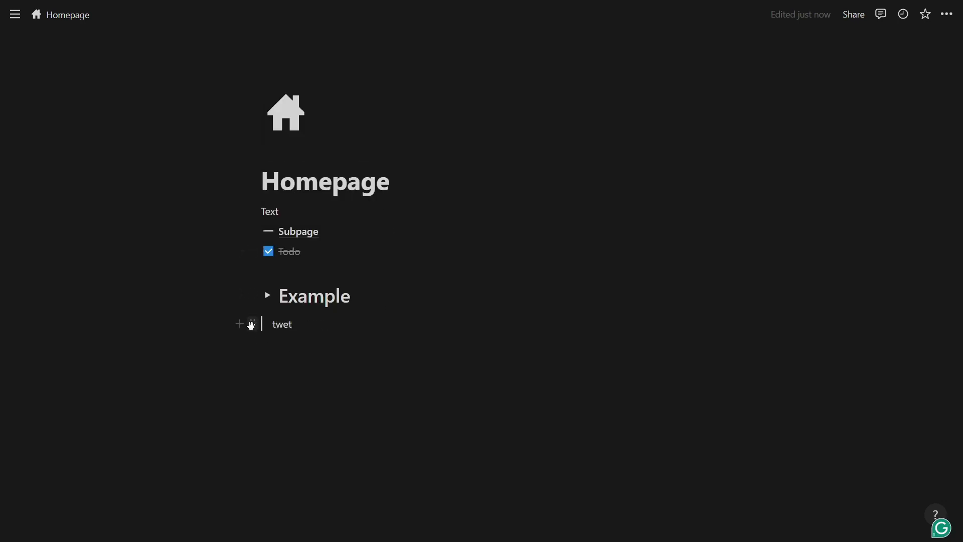
# - Set the quote's size to Large
pyautogui.click(251, 325)
pyautogui.moveTo(182, 420)
pyautogui.click(263, 439)
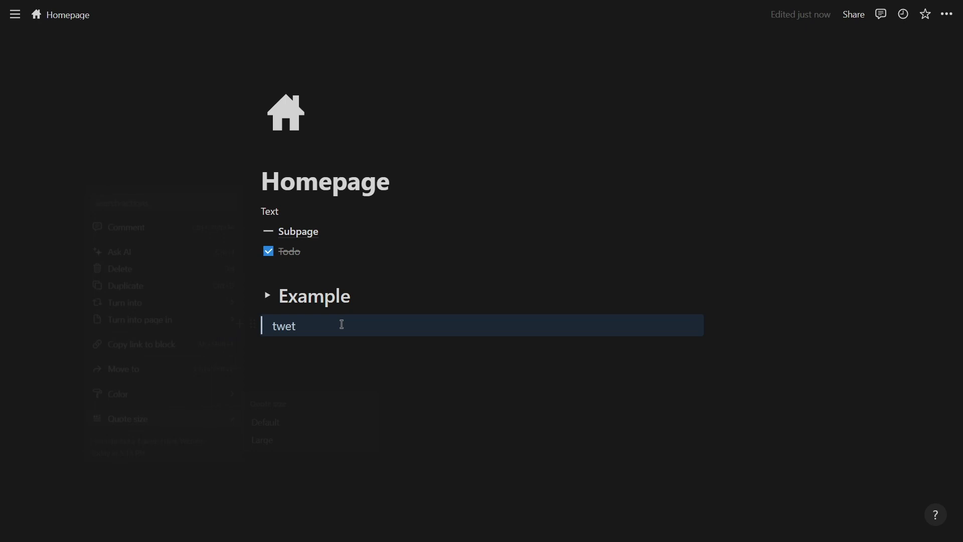
# - Insert a divider below the quote and start an empty line beneath it
pyautogui.click(345, 383)
pyautogui.write('/')
pyautogui.scroll(-5, 369, 276)
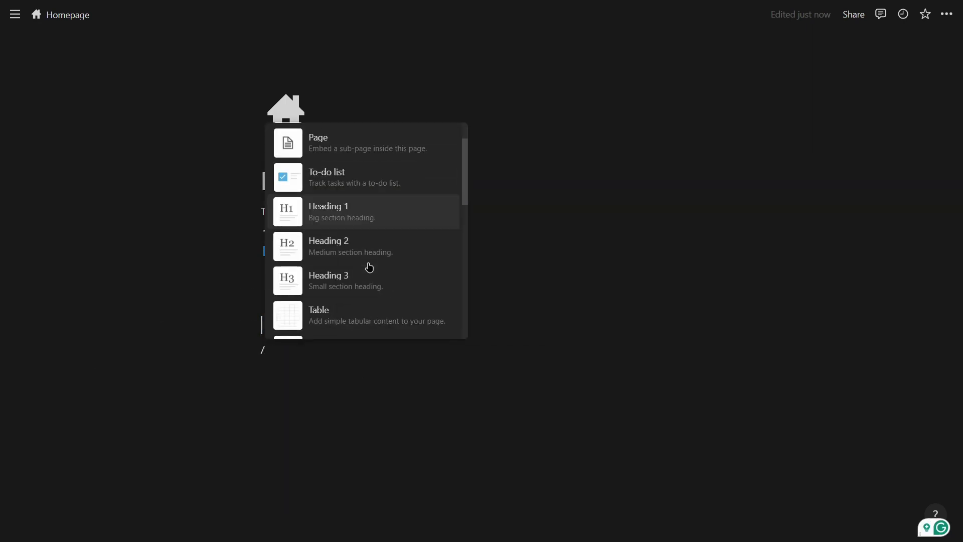
pyautogui.scroll(-2, 371, 283)
pyautogui.click(363, 205)
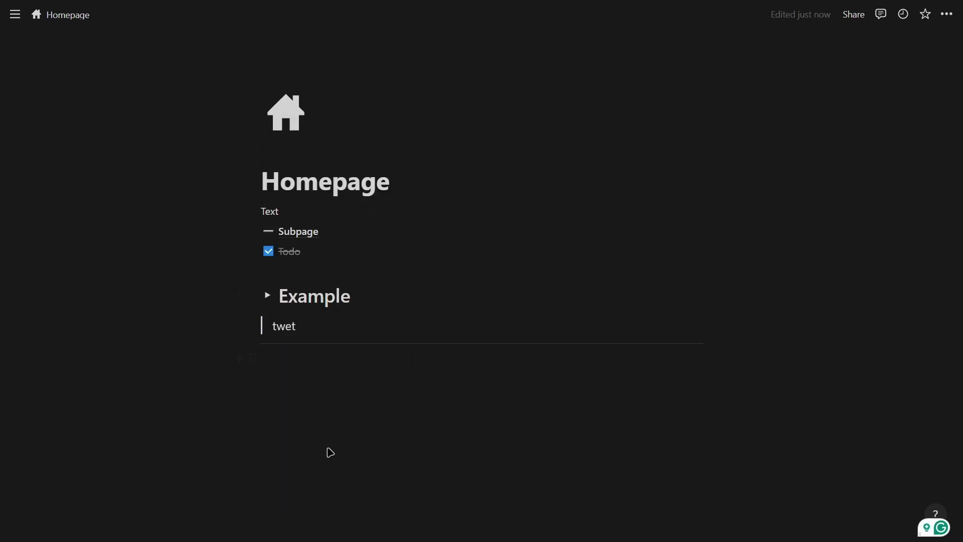
pyautogui.press('Escape')
pyautogui.moveTo(788, 372); pyautogui.dragTo(735, 354)
pyautogui.press('BackSpace')
pyautogui.click(522, 470)
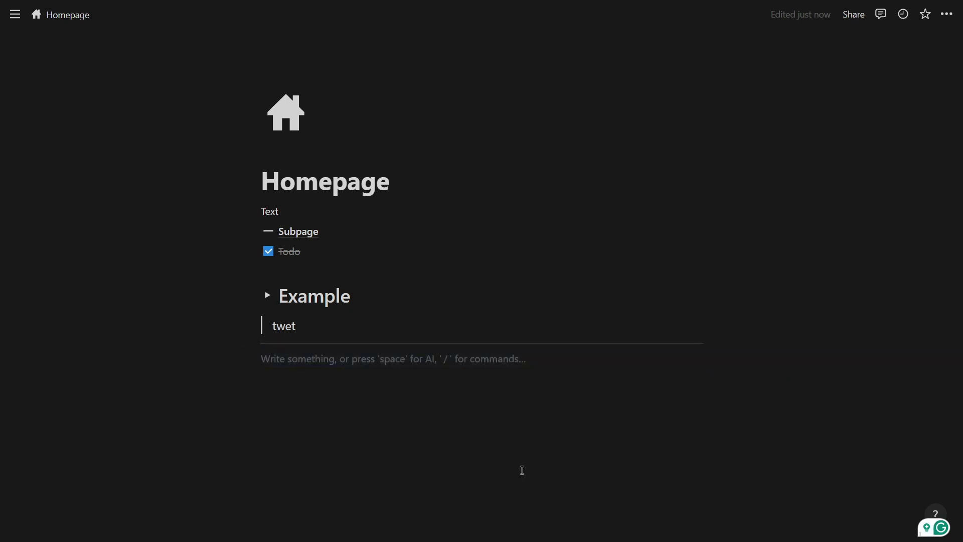
# - Insert a link to the Homepage page below the divider and view the page's backlinks
pyautogui.write('/')
pyautogui.scroll(-5, 418, 252)
pyautogui.scroll(-2, 420, 254)
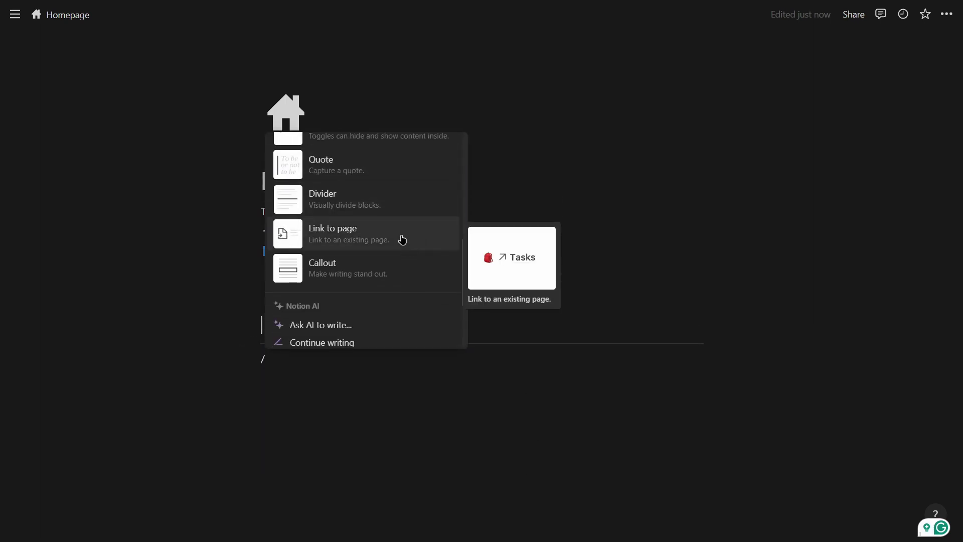
pyautogui.click(402, 239)
pyautogui.click(318, 400)
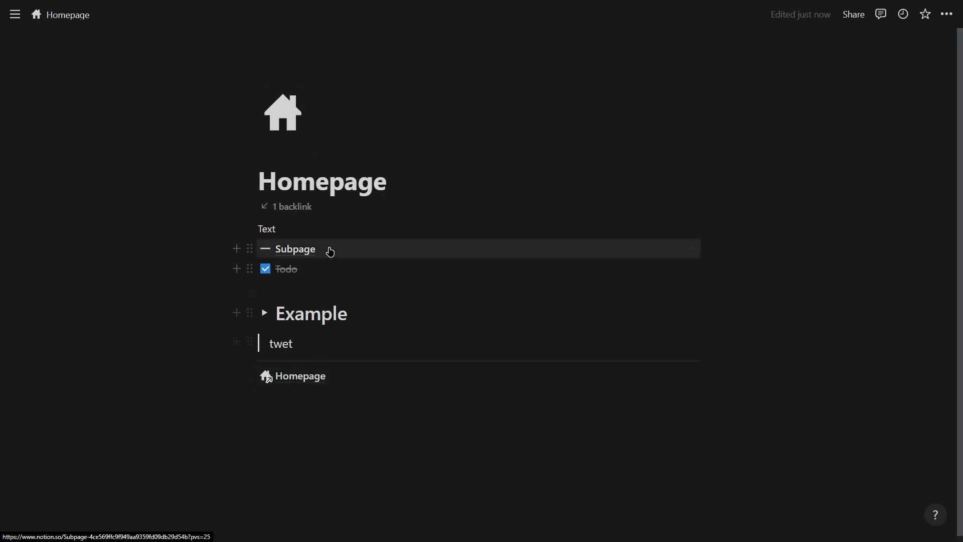
pyautogui.click(294, 208)
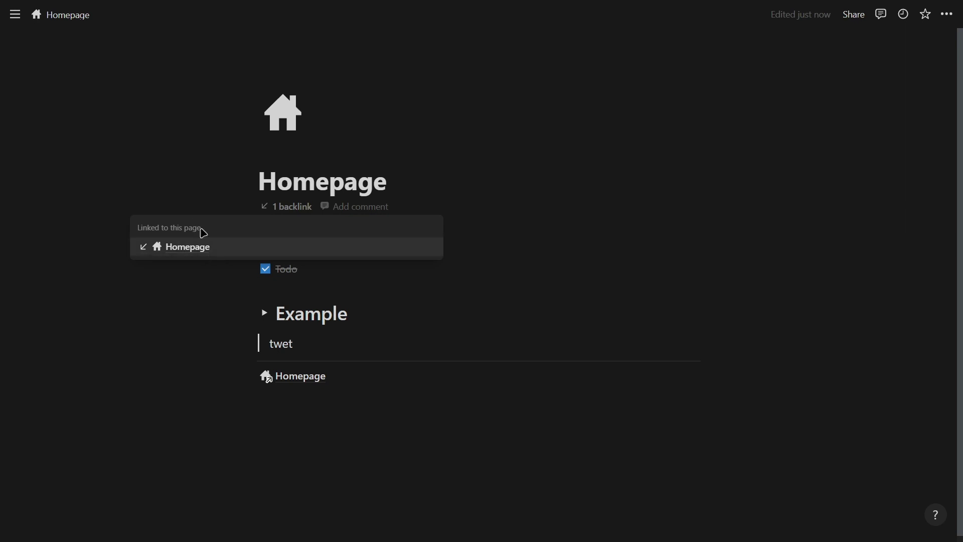
pyautogui.click(393, 423)
# - Delete the Homepage link below the divider
pyautogui.click(250, 376)
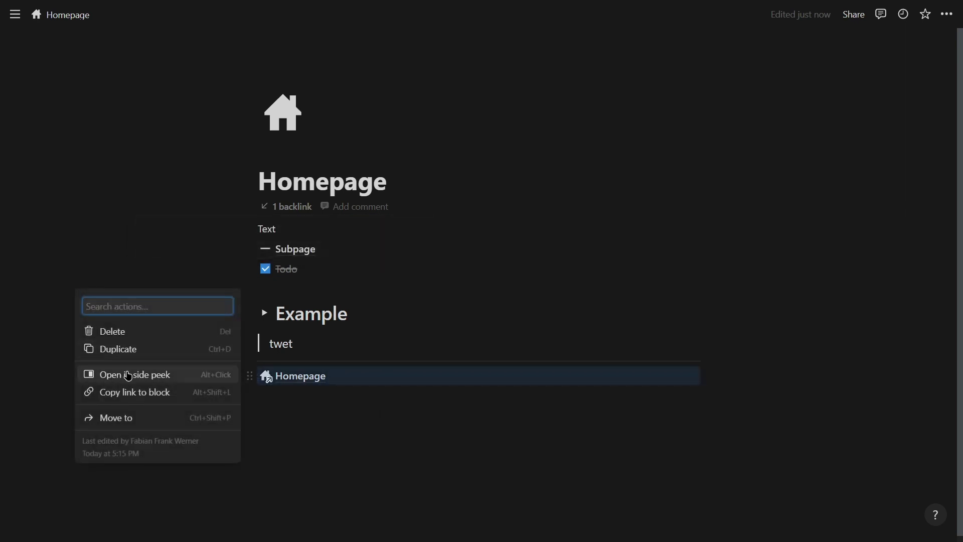
pyautogui.press('Escape')
pyautogui.press('Delete')
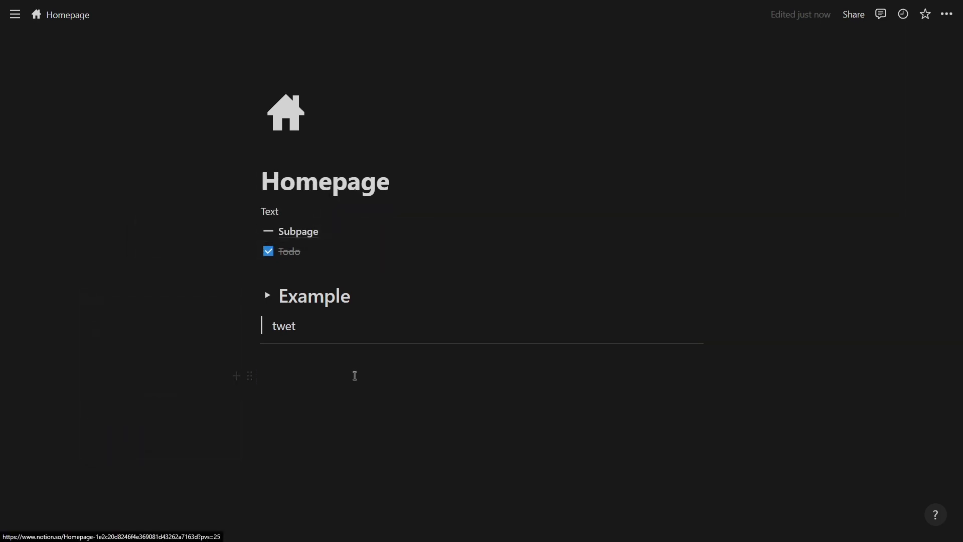
# - Open the Subpage and create a page inside it titled "Subpage in the Subpage"
pyautogui.click(334, 231)
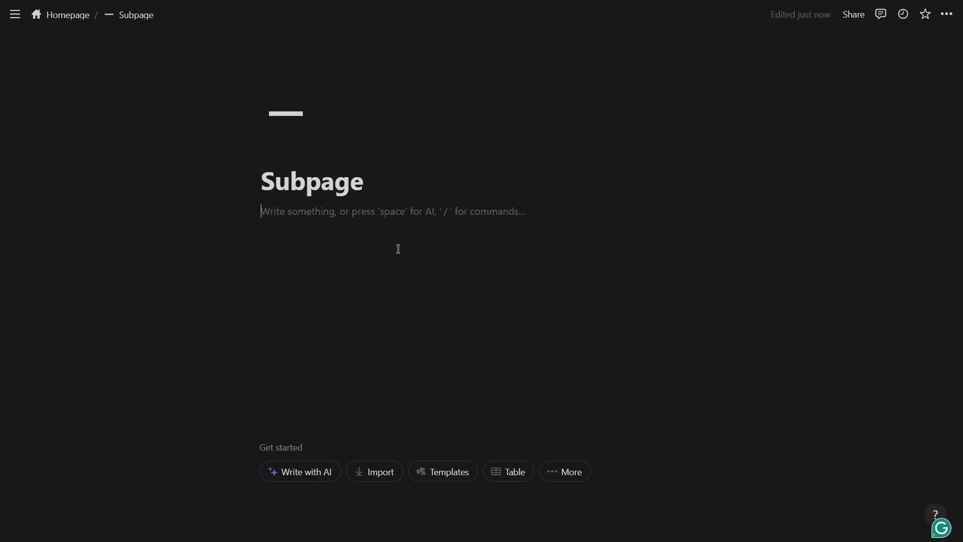
pyautogui.write('/pag')
pyautogui.press('Return')
pyautogui.write('Subpage in the Subpage')
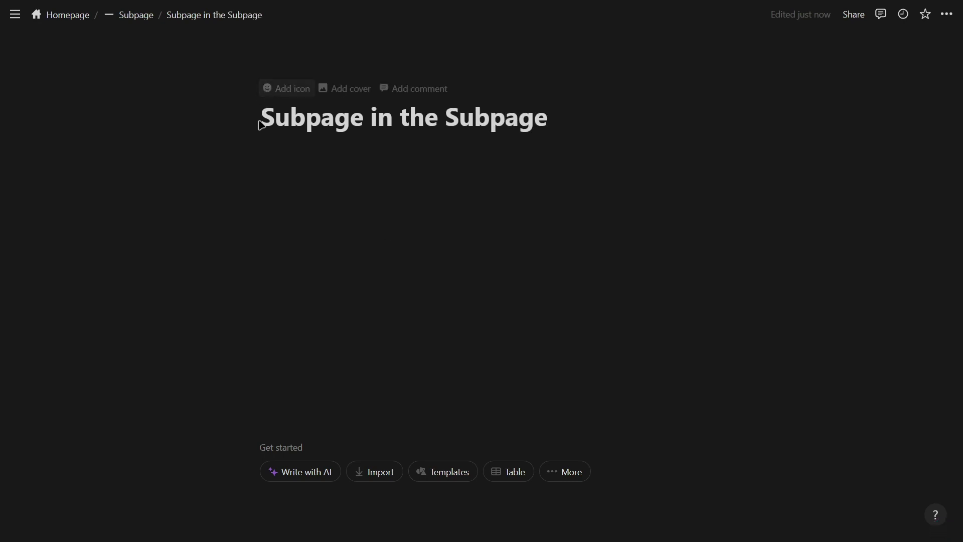
# - Give the nested page the three-dot dice icon, found by filtering the icons for "three"
pyautogui.click(275, 88)
pyautogui.click(208, 165)
pyautogui.write('bus')
pyautogui.press('BackSpace')
pyautogui.press('BackSpace')
pyautogui.press('BackSpace')
pyautogui.write('three')
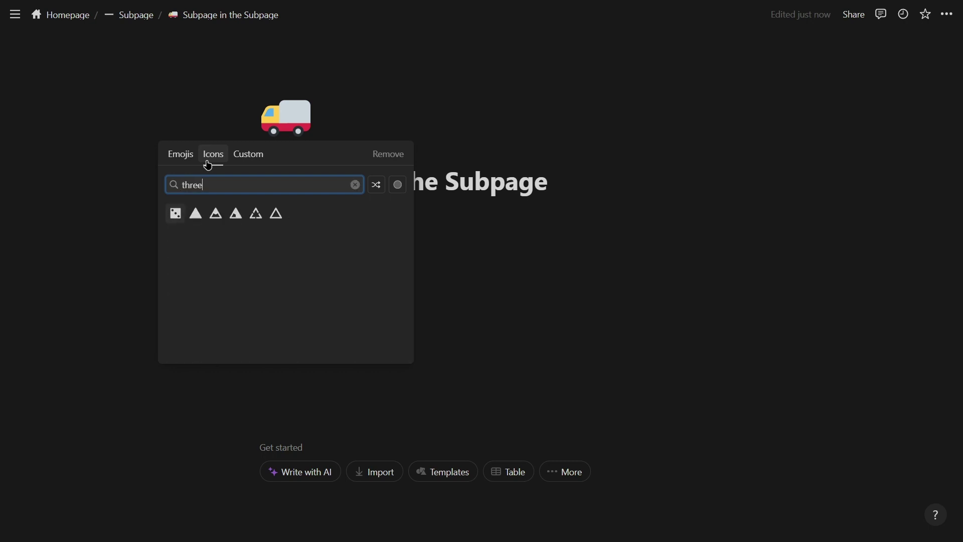
pyautogui.click(136, 239)
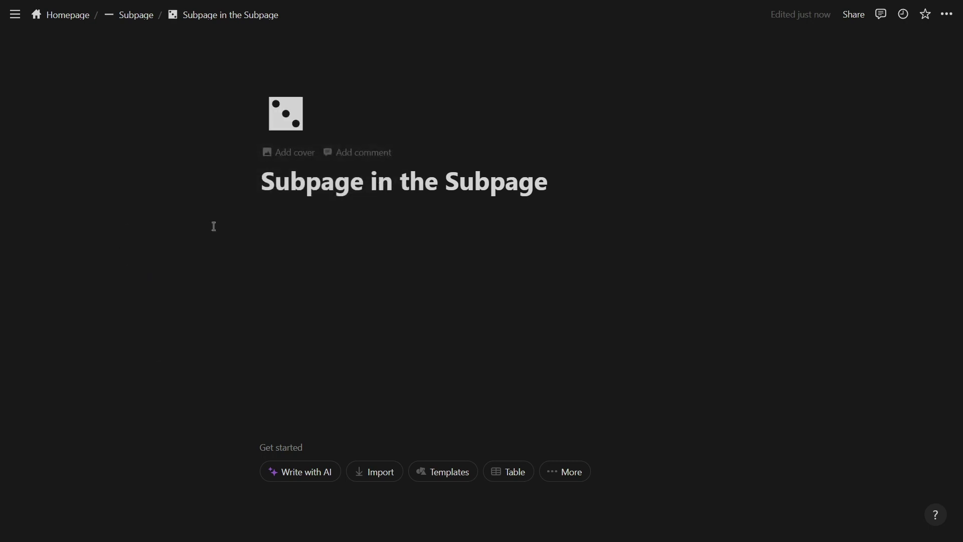
# - Go back to the Subpage and change its icon to the two-dot dice, filtering the icons for "two"
pyautogui.hotkey('ctrl', '[')
pyautogui.click(278, 122)
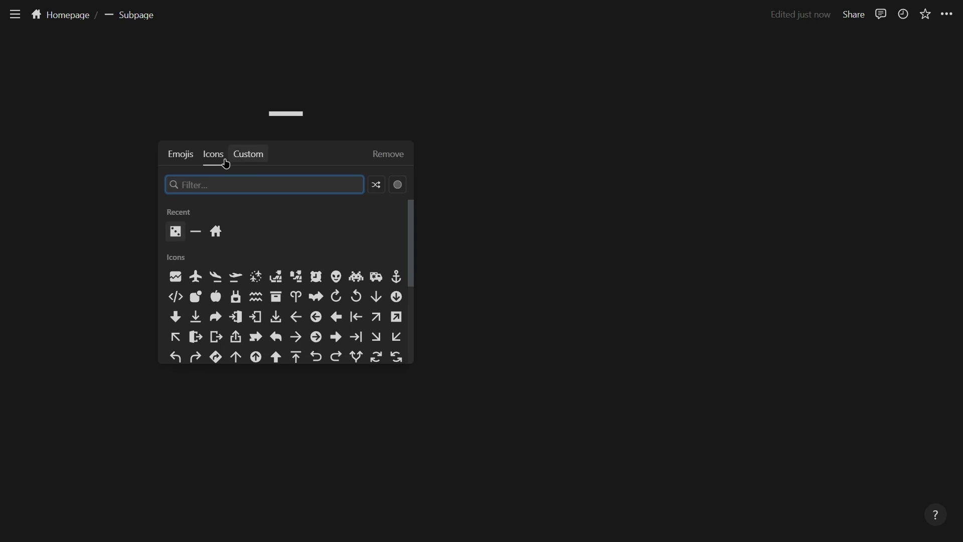
pyautogui.write('two')
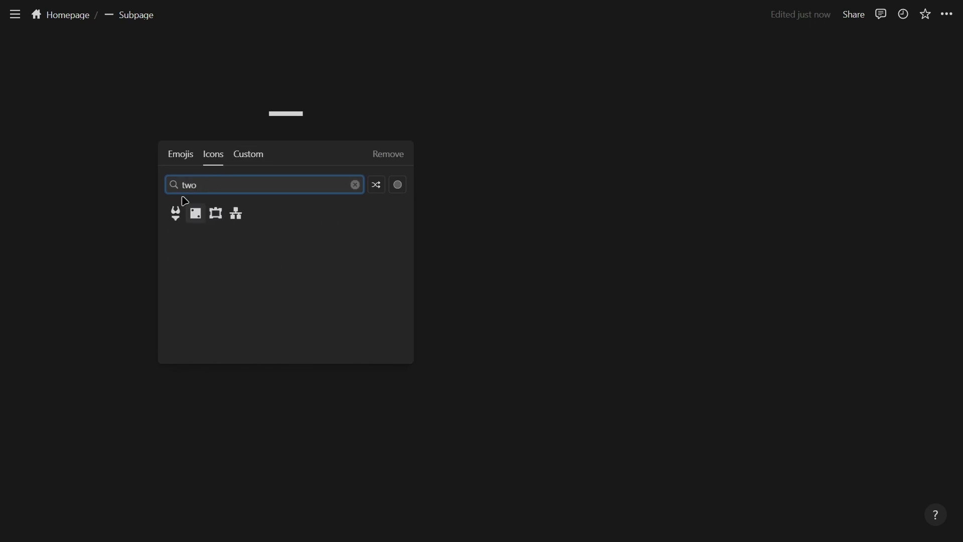
pyautogui.moveTo(196, 212)
pyautogui.click(154, 235)
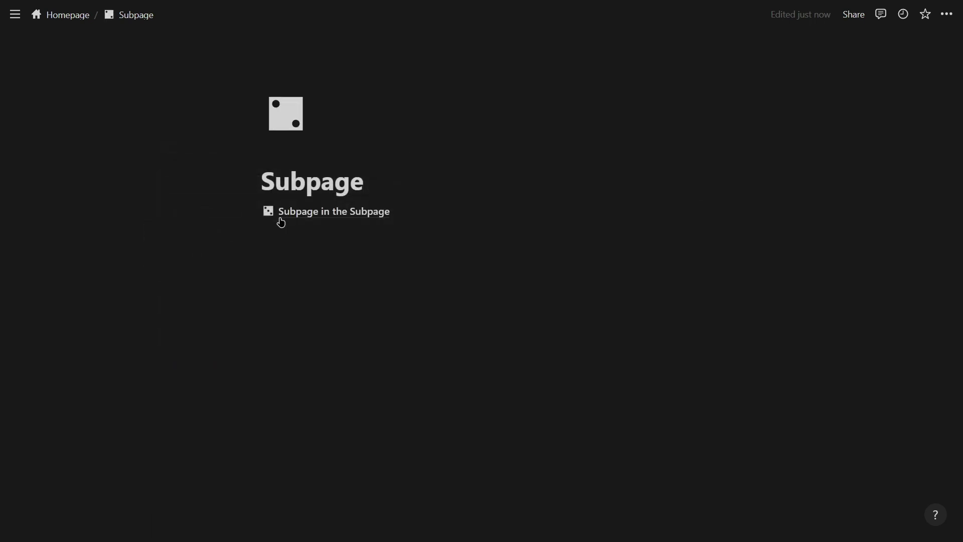
# - Go back to the Homepage and change its icon to the white one-dot dice, filtering the icons for "one"
pyautogui.hotkey('ctrl', '[')
pyautogui.click(286, 113)
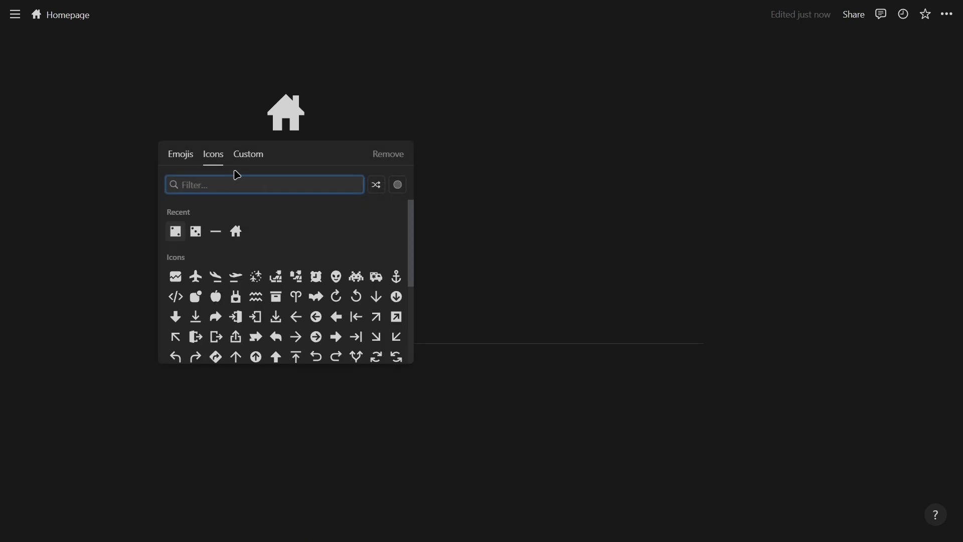
pyautogui.write('one')
pyautogui.click(396, 185)
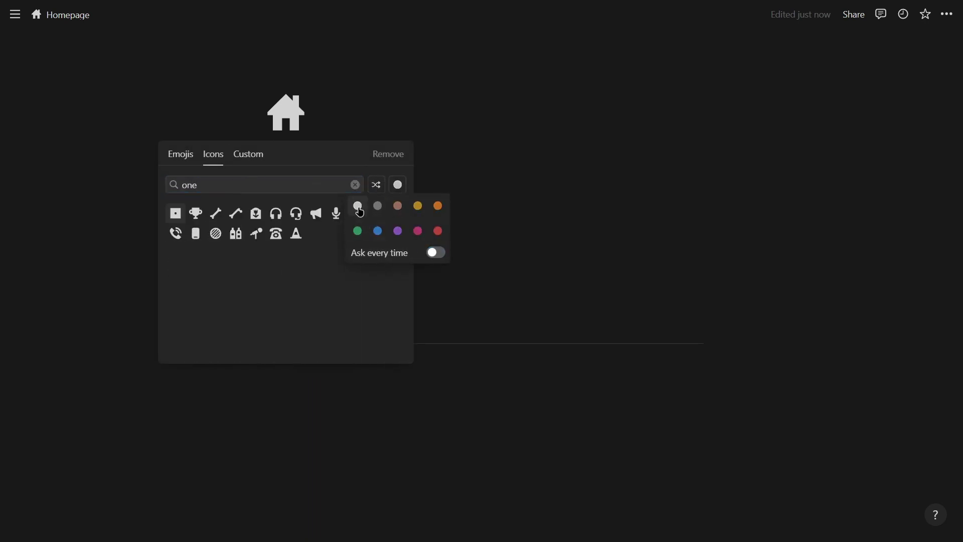
pyautogui.click(359, 208)
pyautogui.click(175, 213)
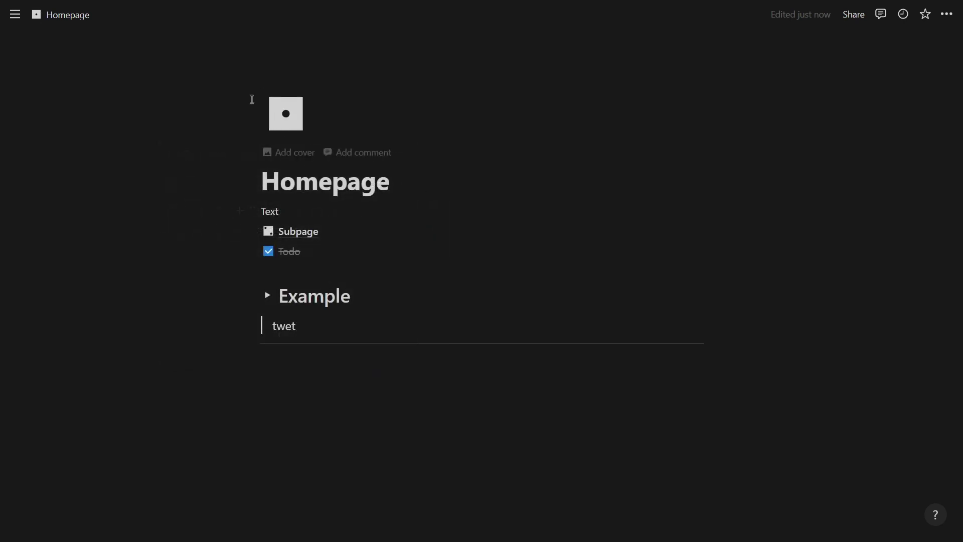
# - Expand the Subpage in the workspace's page tree to view the nested page hierarchy
pyautogui.moveTo(2, 199)
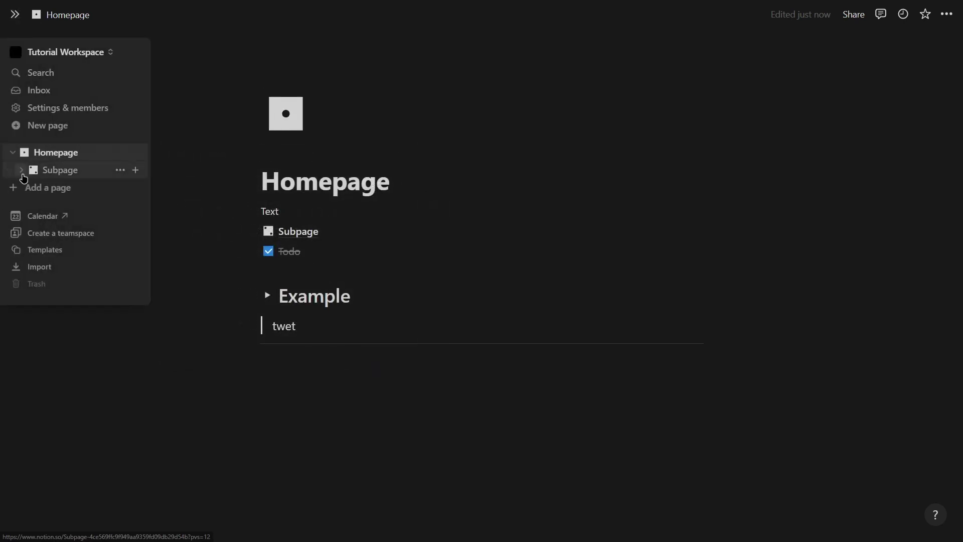
pyautogui.click(21, 171)
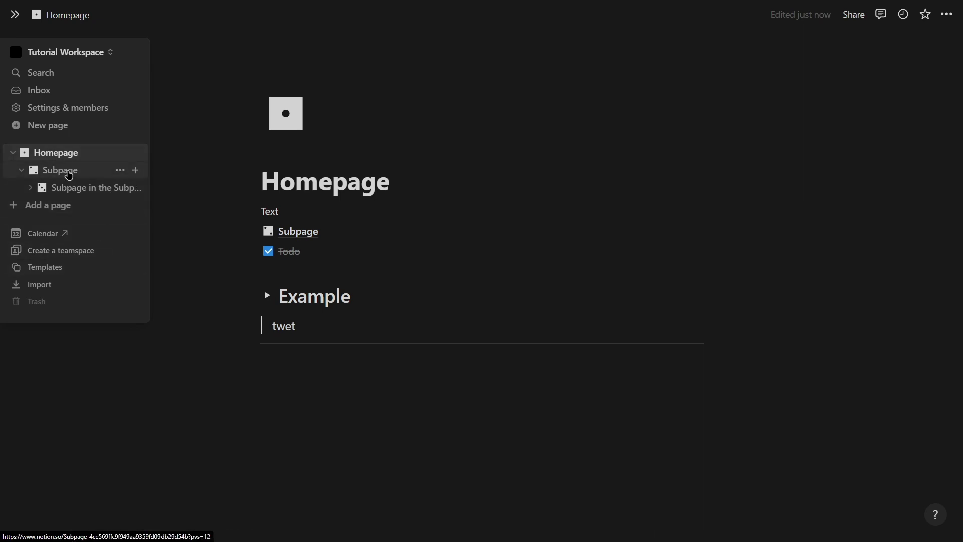
# - Add a link-to-page block below the Homepage divider that points to "Subpage in the Subpage"
pyautogui.click(347, 417)
pyautogui.write('/')
pyautogui.scroll(-6, 369, 285)
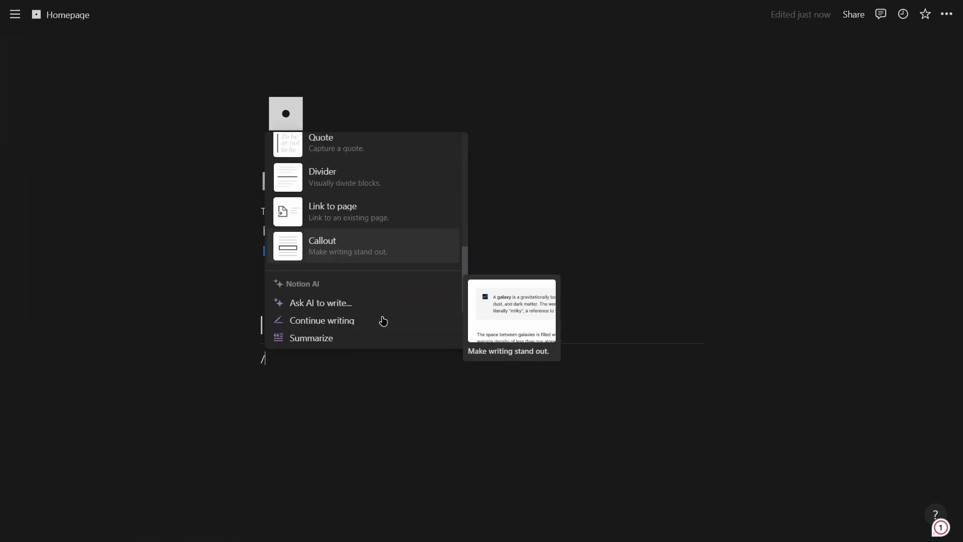
pyautogui.press('BackSpace')
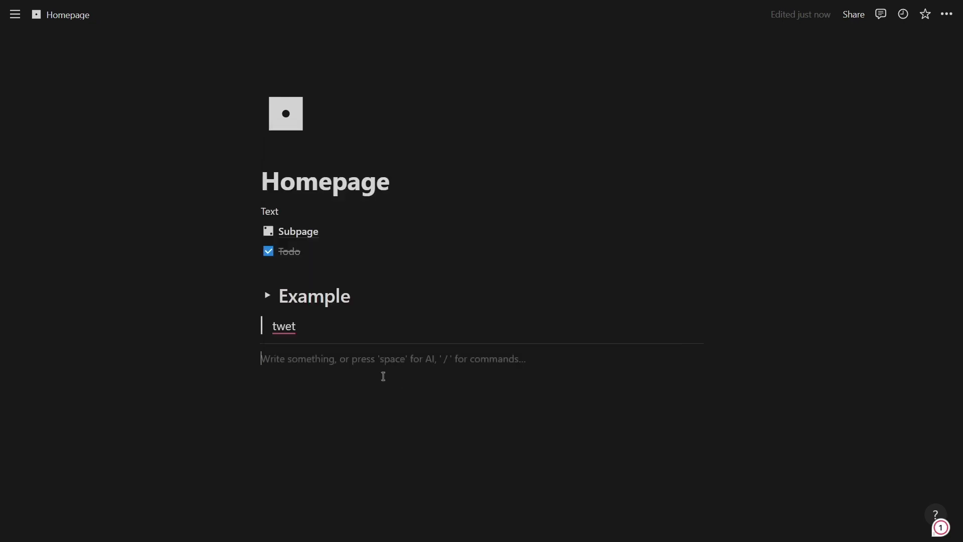
pyautogui.write('/link to p')
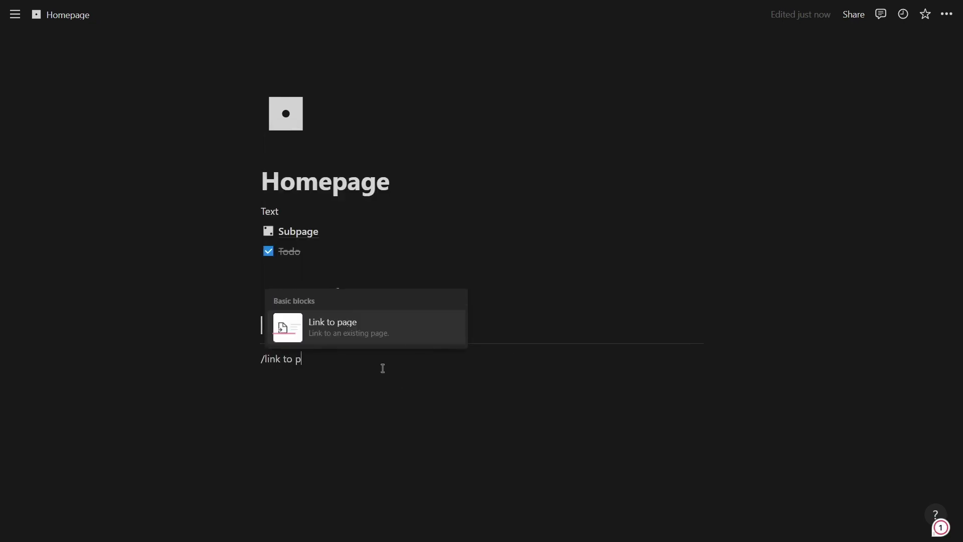
pyautogui.write('age')
pyautogui.press('Return')
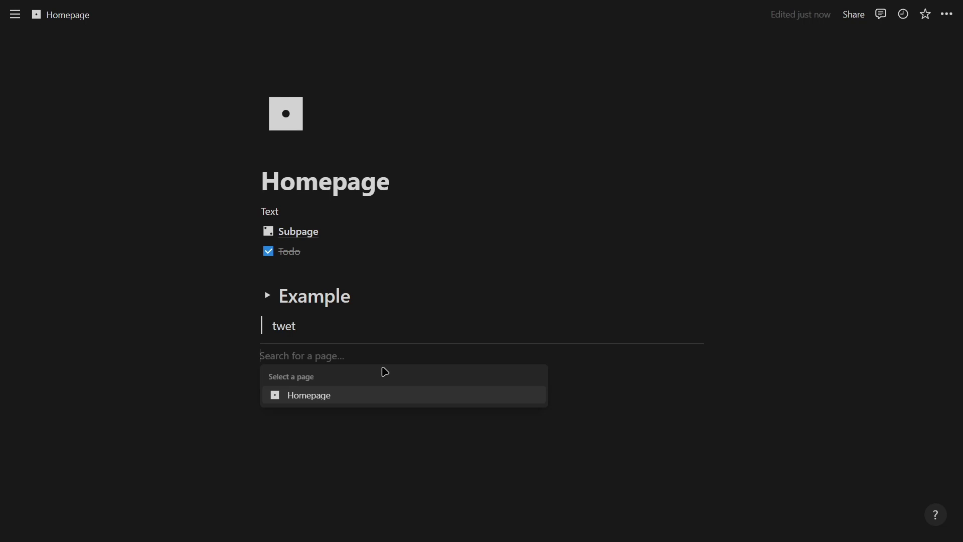
pyautogui.write('su')
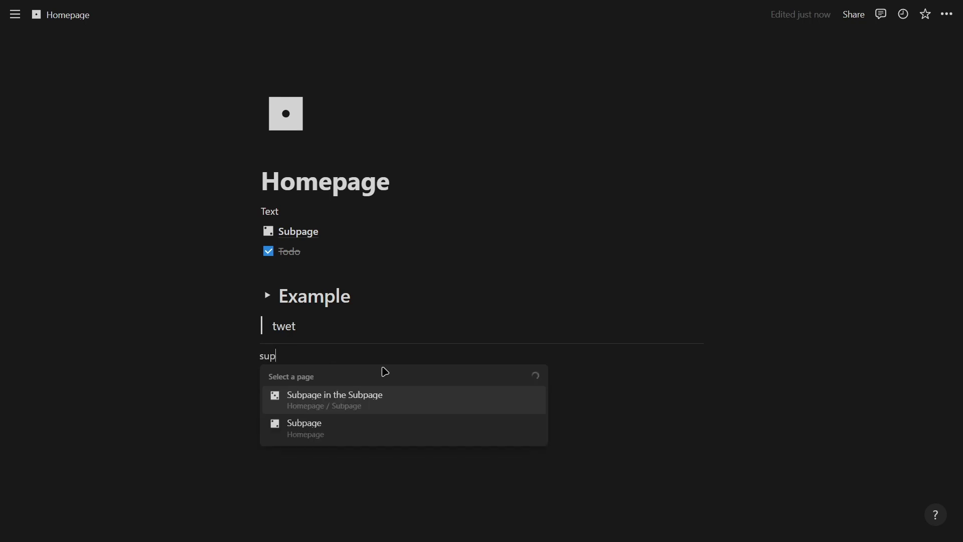
pyautogui.write('bpa')
pyautogui.press('Return')
# - Follow the new link to "Subpage in the Subpage" and return to the Homepage through its backlink
pyautogui.moveTo(333, 282); pyautogui.dragTo(340, 385)
pyautogui.click(340, 384)
pyautogui.click(343, 363)
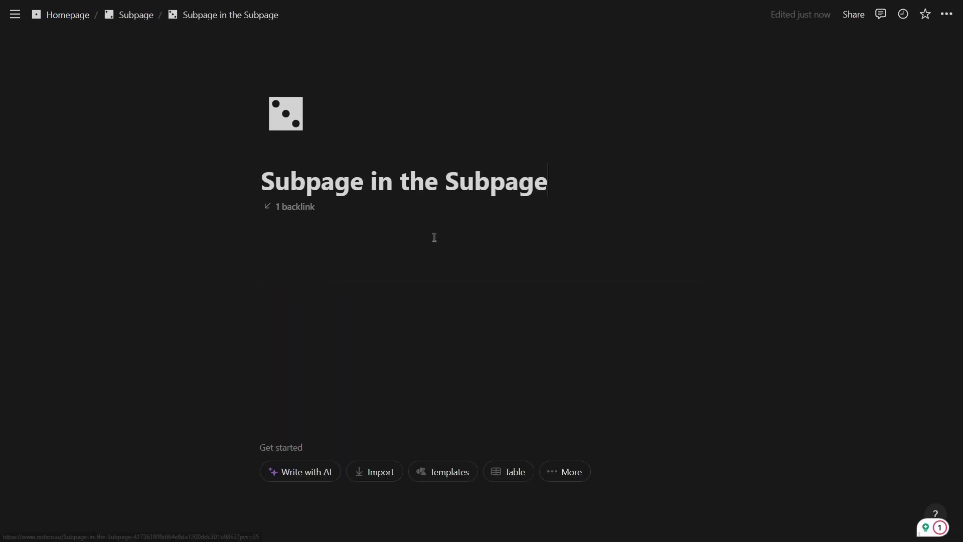
pyautogui.click(282, 206)
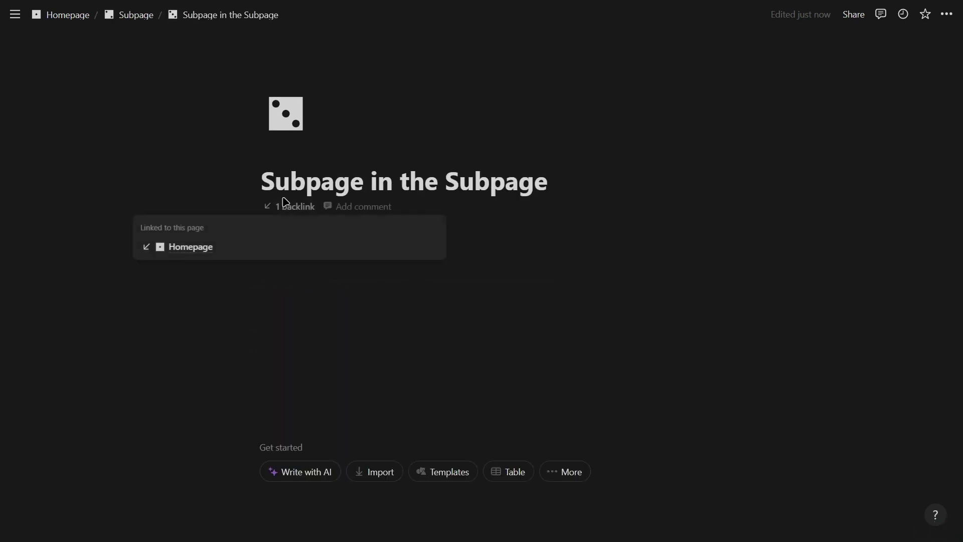
pyautogui.click(191, 254)
# - Insert a callout block below the page link with the text "IMPORTANT"
pyautogui.click(284, 457)
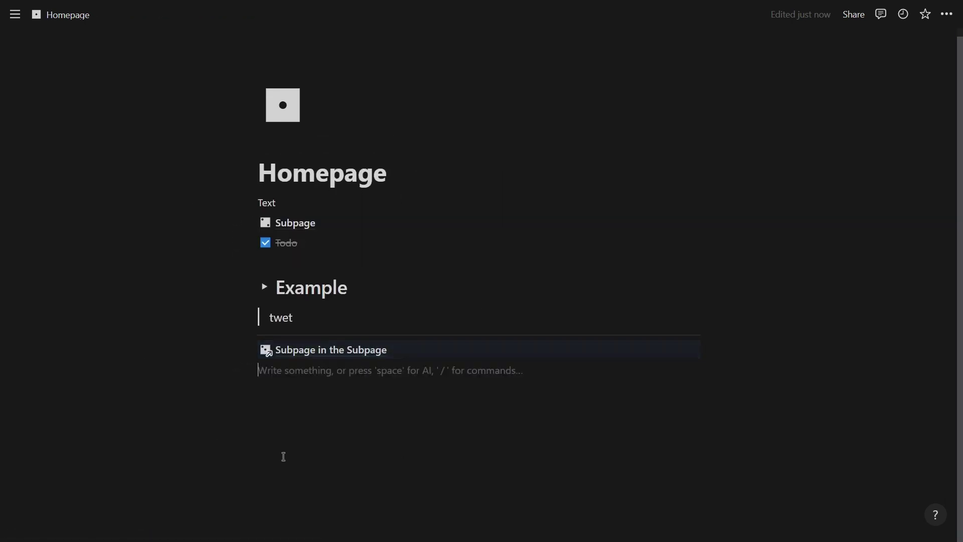
pyautogui.write('/')
pyautogui.scroll(-4, 387, 249)
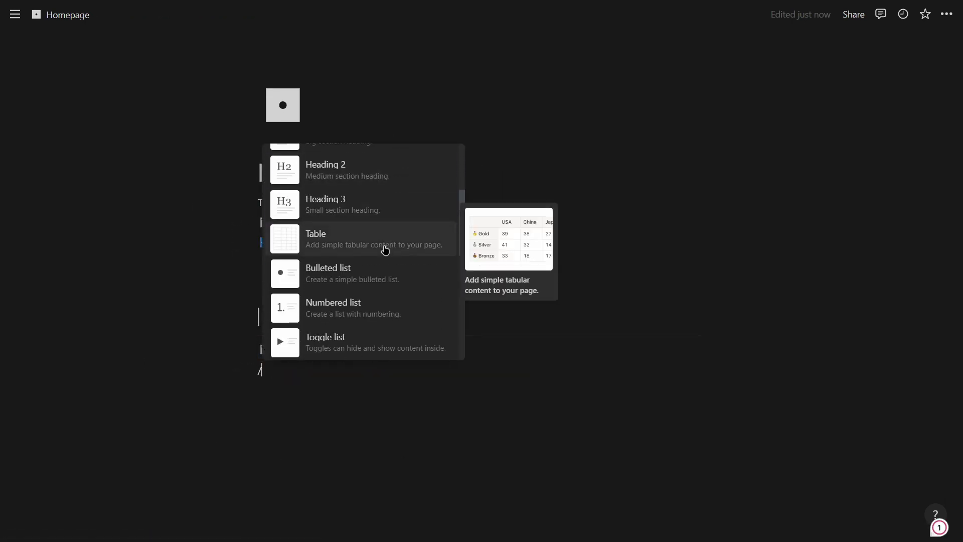
pyautogui.scroll(-4, 377, 232)
pyautogui.scroll(-2, 372, 230)
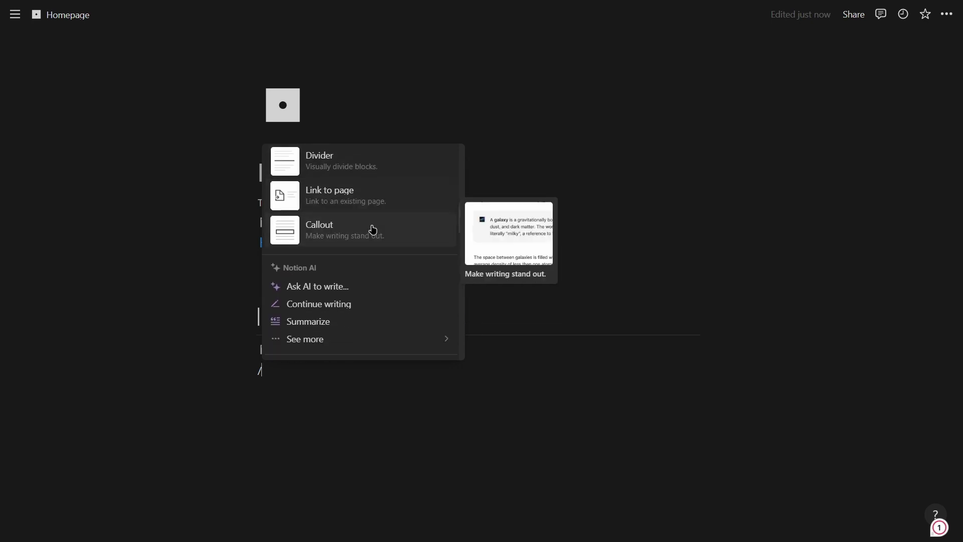
pyautogui.click(359, 235)
pyautogui.write('jklöregqhk')
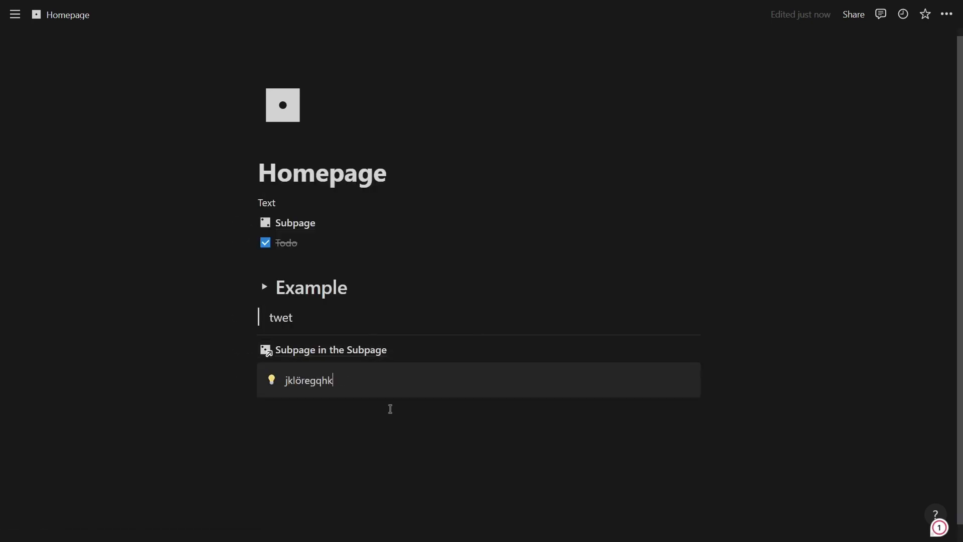
pyautogui.write('lö')
pyautogui.scroll(-1, 362, 338)
pyautogui.hotkey('ctrl', 'BackSpace')
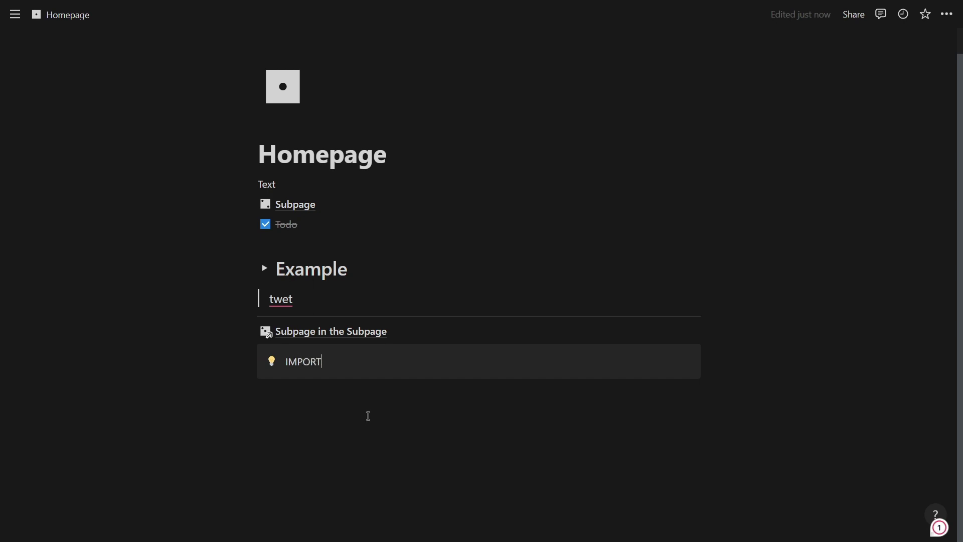
# - Insert a code block below the callout containing "var = hello" and leave an empty text line under it
pyautogui.click(356, 415)
pyautogui.write('/')
pyautogui.scroll(-3, 381, 271)
pyautogui.scroll(-8, 368, 240)
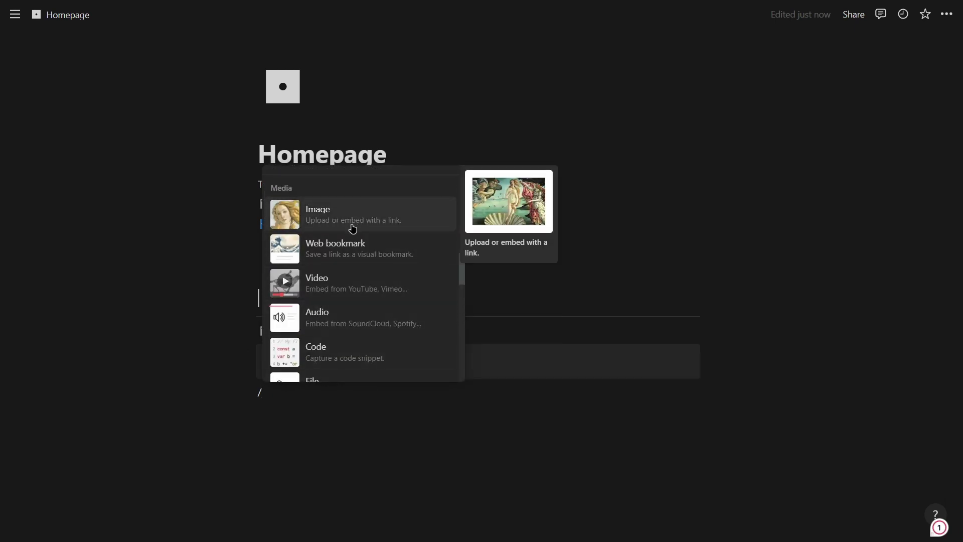
pyautogui.scroll(-2, 362, 251)
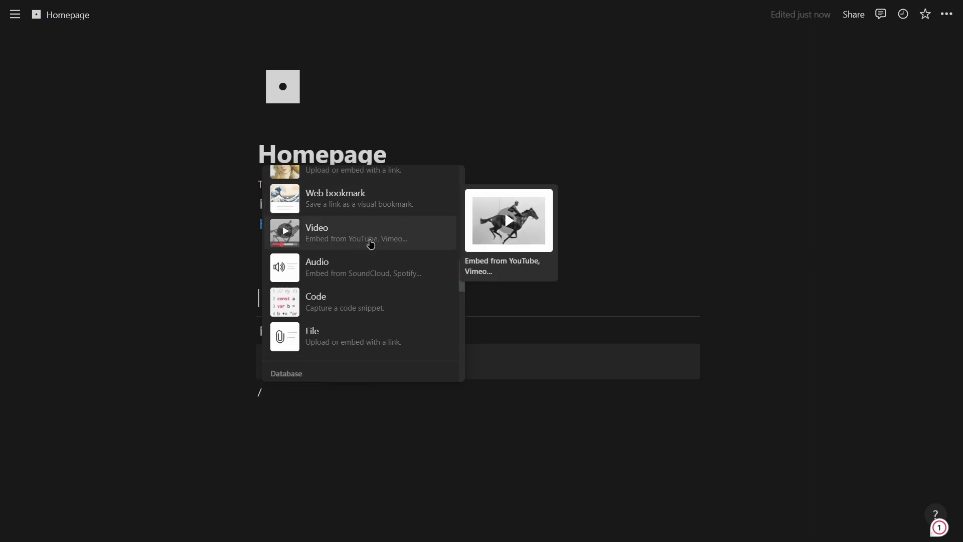
pyautogui.scroll(-2, 366, 251)
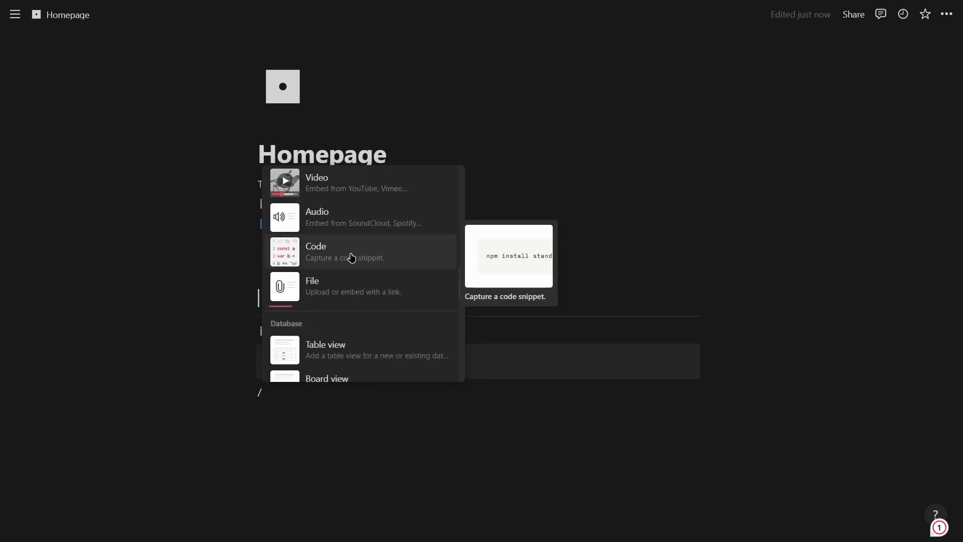
pyautogui.click(404, 258)
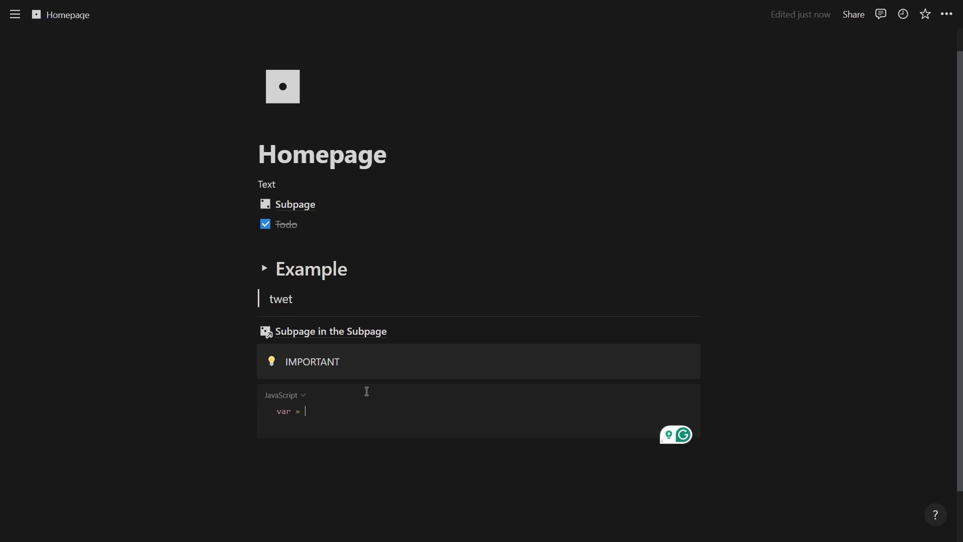
pyautogui.scroll(-1, 342, 423)
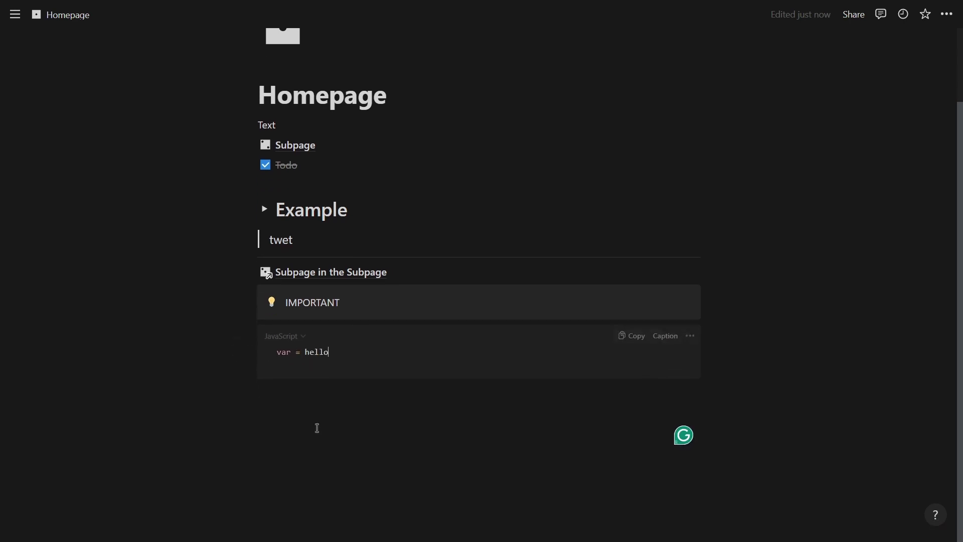
pyautogui.click(318, 426)
# - Look through the programming languages available for the code block, keeping JavaScript selected
pyautogui.click(292, 337)
pyautogui.scroll(-5, 264, 223)
pyautogui.click(301, 345)
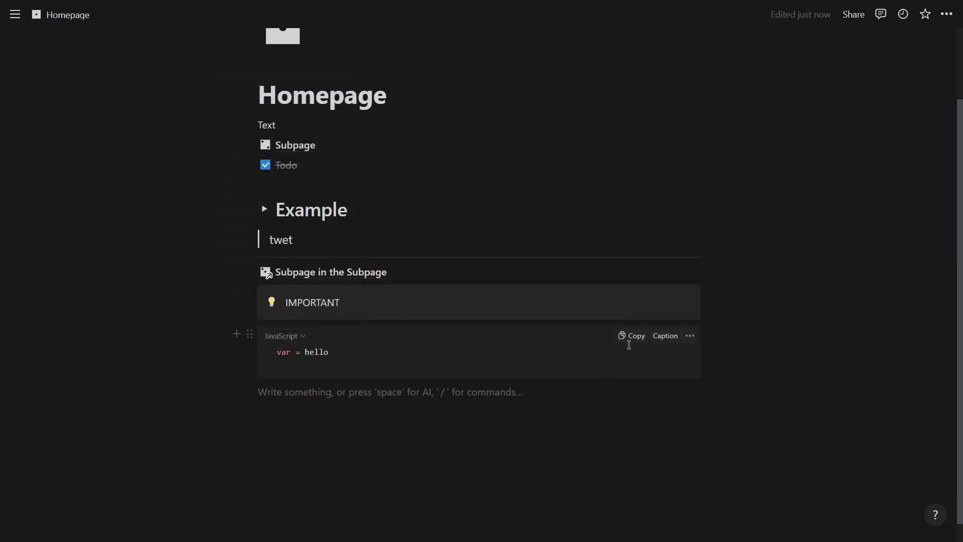
# - Copy the code block's content, paste it repeatedly below the block and delete the pasted lines
pyautogui.click(632, 337)
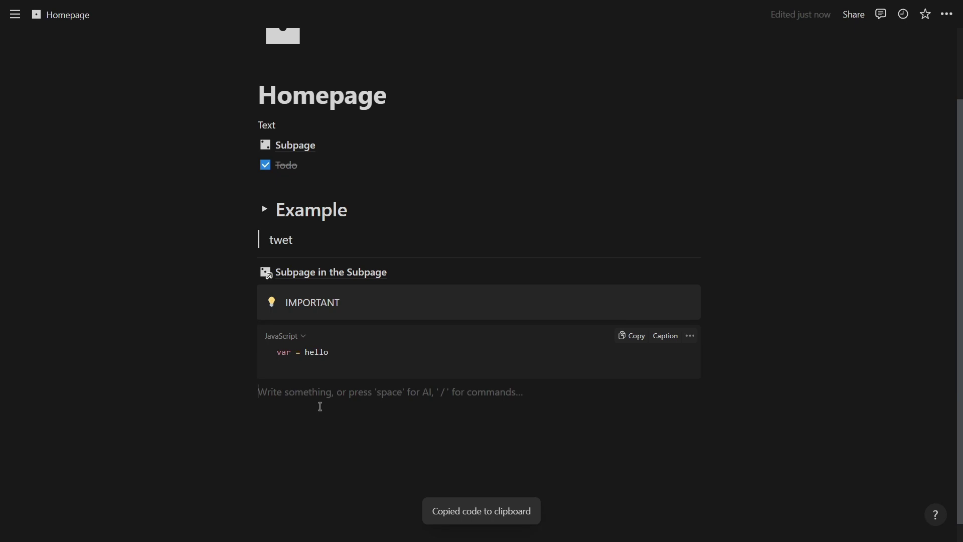
pyautogui.hotkey('ctrl', 'v')
pyautogui.hotkey('ctrl', 'v')
pyautogui.scroll(-1, 320, 431)
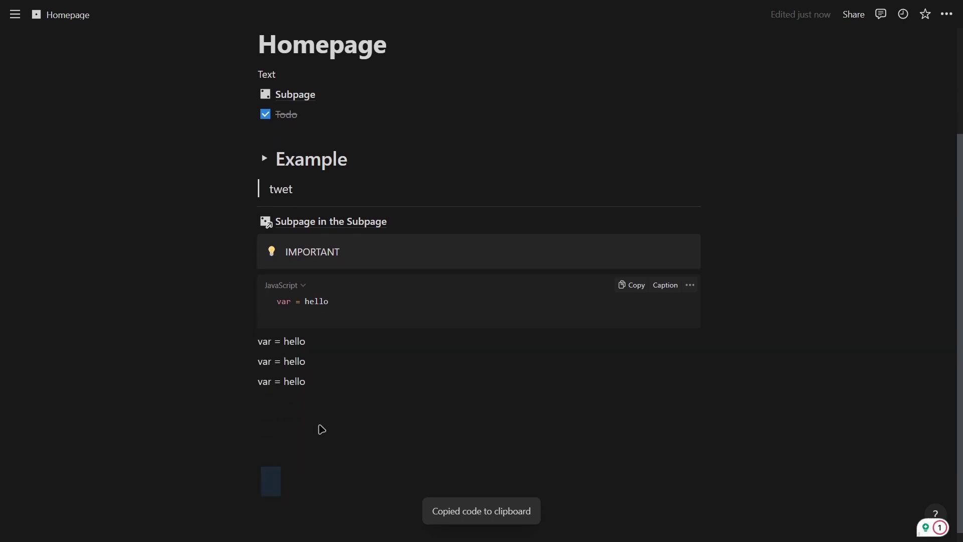
pyautogui.moveTo(318, 427); pyautogui.dragTo(363, 348)
pyautogui.press('BackSpace')
# - Look through the media, database and AI block types offered for the empty line below the code block
pyautogui.click(287, 444)
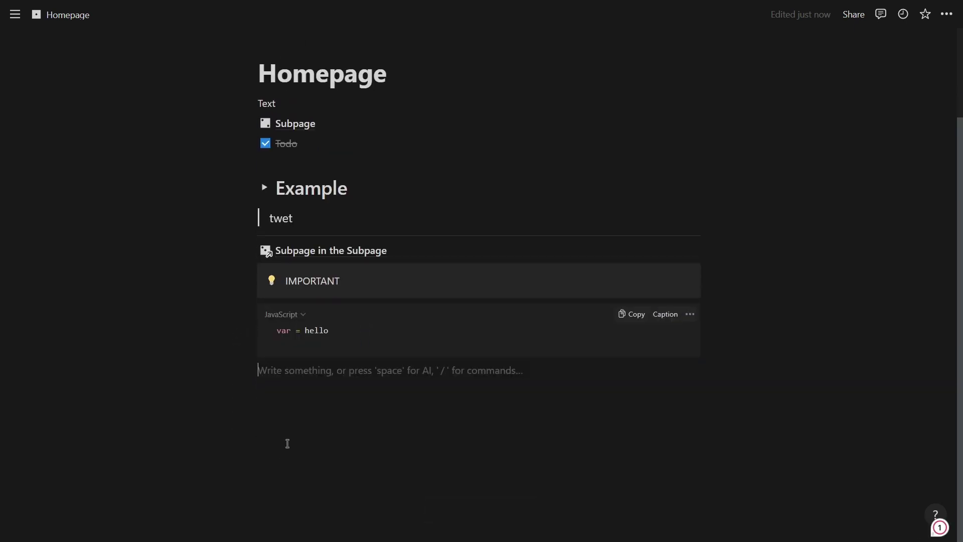
pyautogui.write('/')
pyautogui.scroll(-10, 372, 254)
pyautogui.scroll(-3, 376, 261)
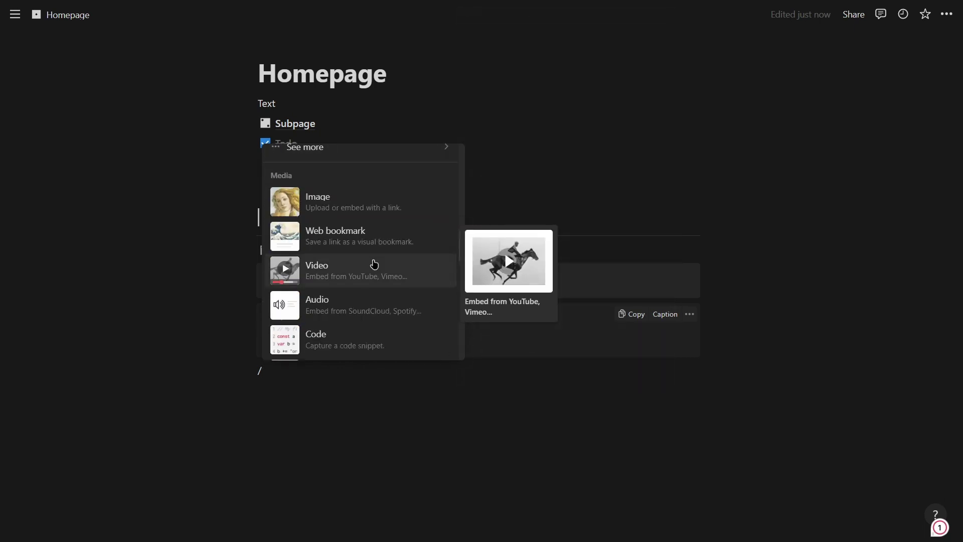
pyautogui.scroll(2, 402, 250)
pyautogui.scroll(-2, 362, 273)
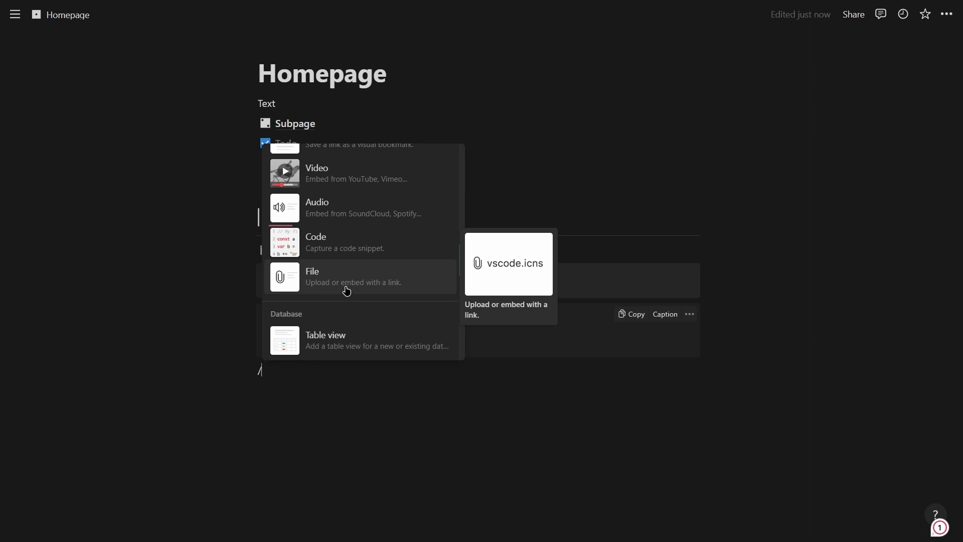
pyautogui.scroll(-1, 351, 265)
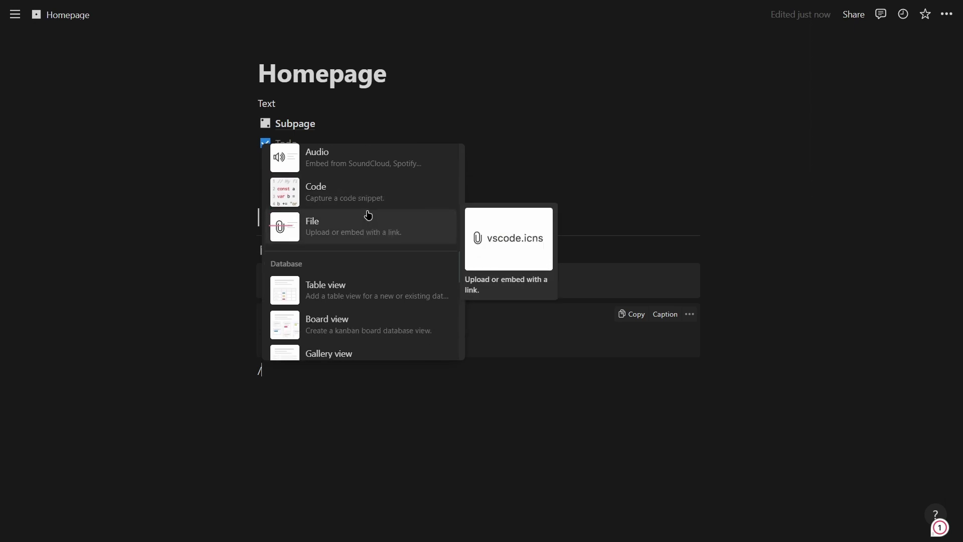
pyautogui.scroll(-2, 367, 215)
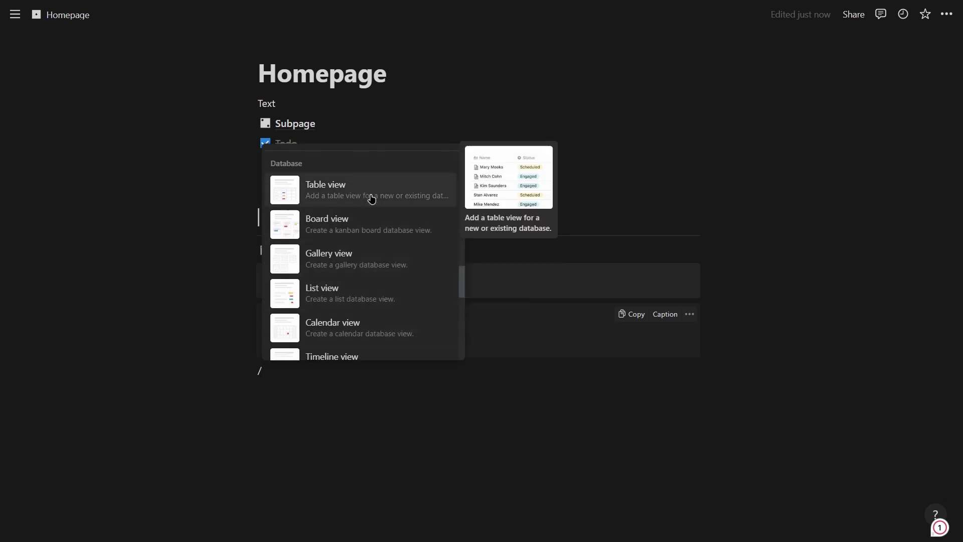
pyautogui.scroll(-5, 360, 332)
pyautogui.scroll(6, 369, 221)
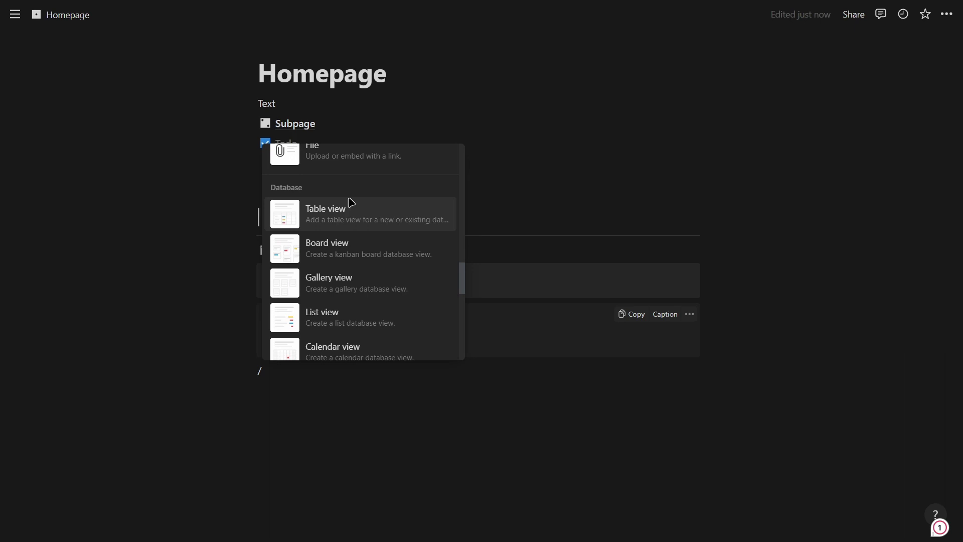
pyautogui.scroll(-8, 346, 215)
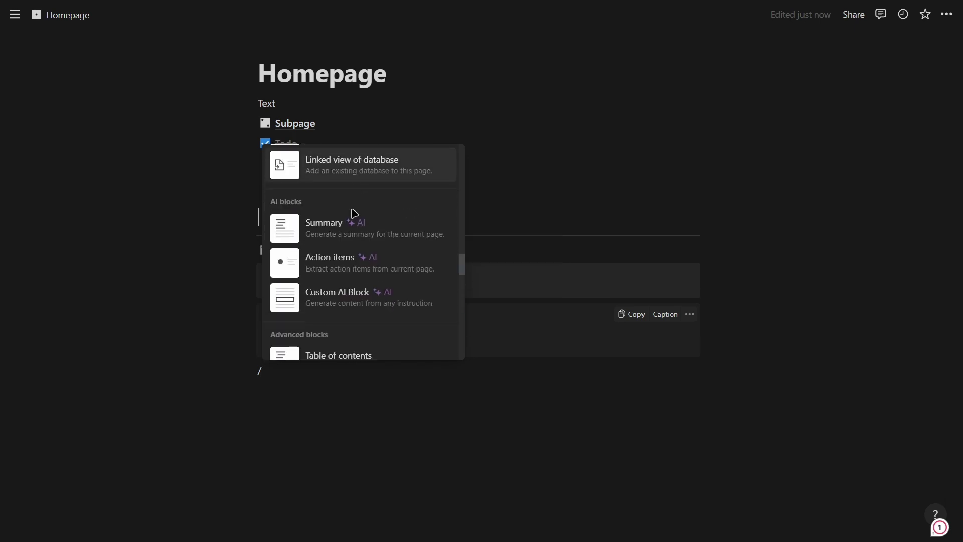
pyautogui.scroll(2, 380, 213)
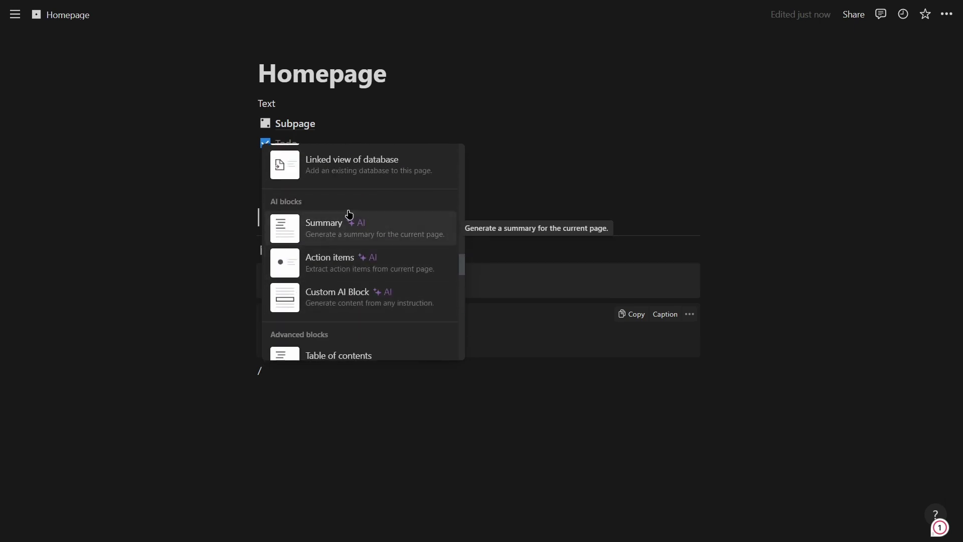
# - Insert a table of contents block below the code block
pyautogui.scroll(-4, 376, 209)
pyautogui.scroll(1, 377, 215)
pyautogui.scroll(-1, 376, 213)
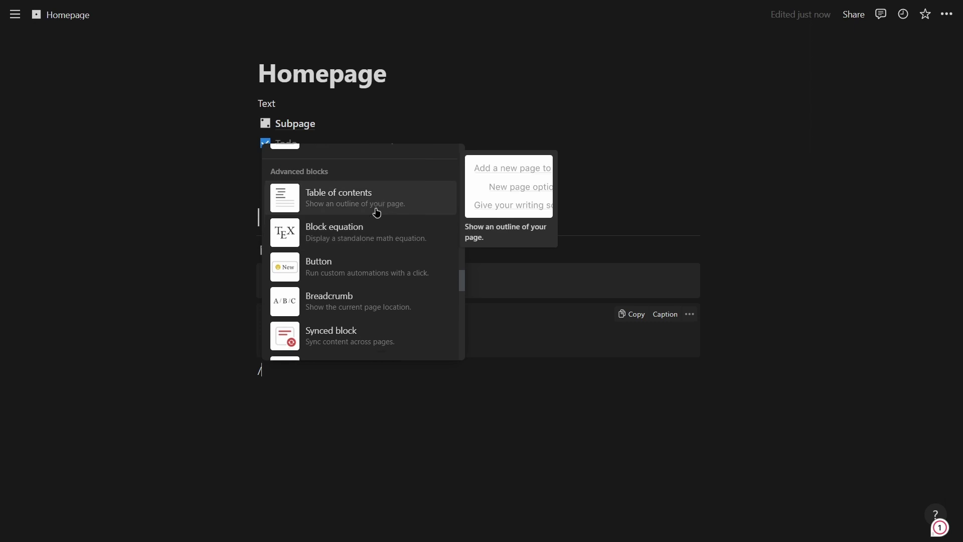
pyautogui.scroll(-6, 361, 270)
pyautogui.scroll(6, 369, 305)
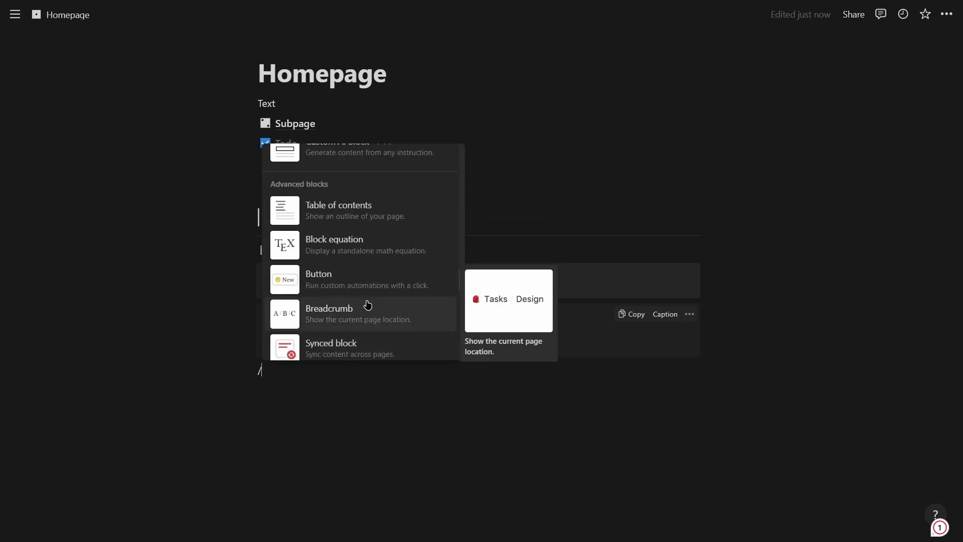
pyautogui.click(361, 221)
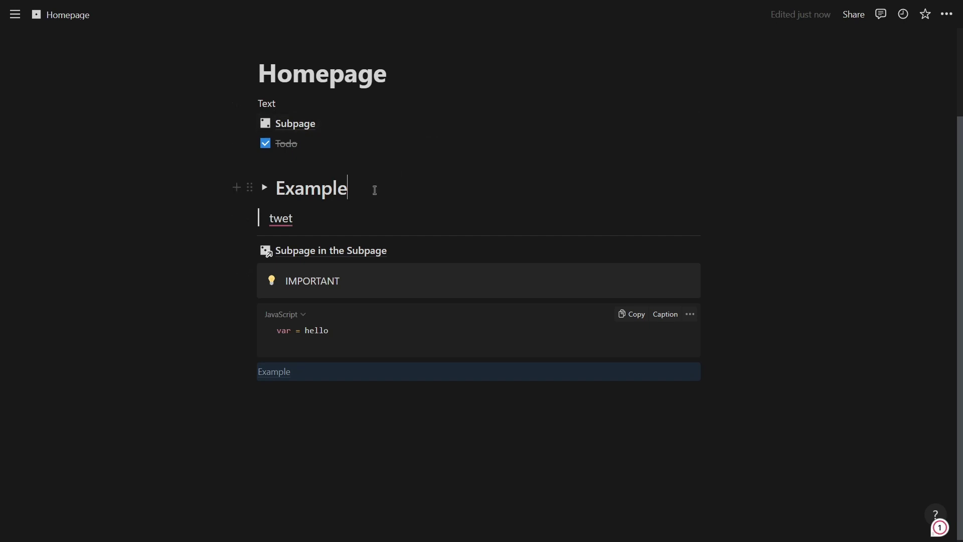
# - Add a Heading 2 with the text "tewlkötj" below the Example toggle heading
pyautogui.press('Return')
pyautogui.write('/vk')
pyautogui.press('BackSpace')
pyautogui.press('BackSpace')
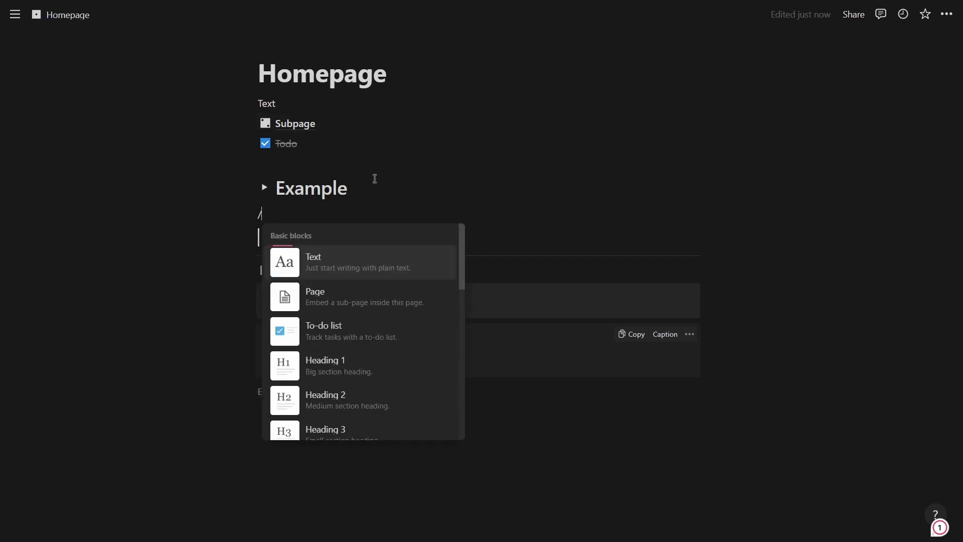
pyautogui.write('h2')
pyautogui.press('Return')
pyautogui.write('tewlkötj')
# - Add a Heading 3 "jwoekprhjtzgoüi" and, below it, a Heading 2 "hgiowperhzgop"
pyautogui.press('Return')
pyautogui.write('/h3')
pyautogui.press('Return')
pyautogui.press('Return')
pyautogui.write('/h2')
pyautogui.press('Return')
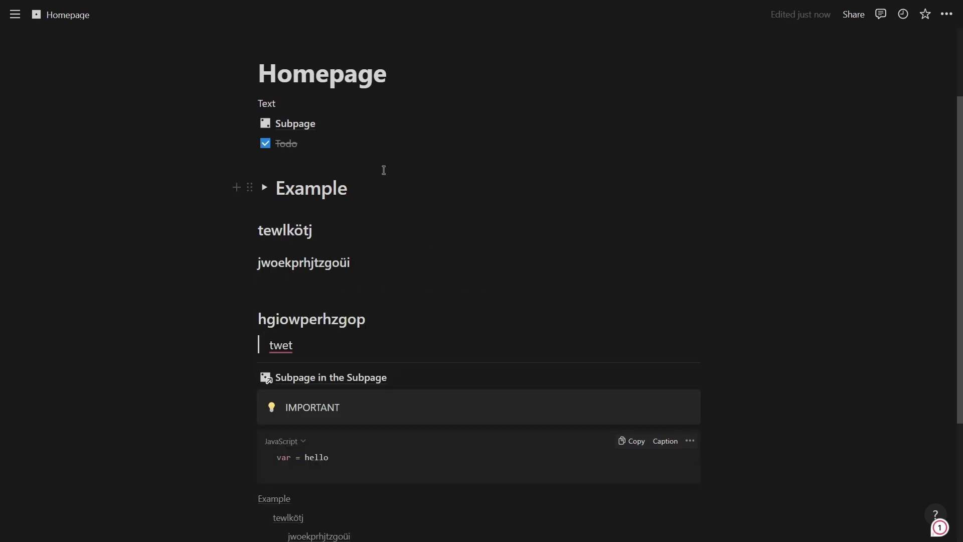
# - Follow the table of contents links to the headings tewlkötj, hgiowperhzgop and Example
pyautogui.scroll(-4, 311, 301)
pyautogui.click(316, 337)
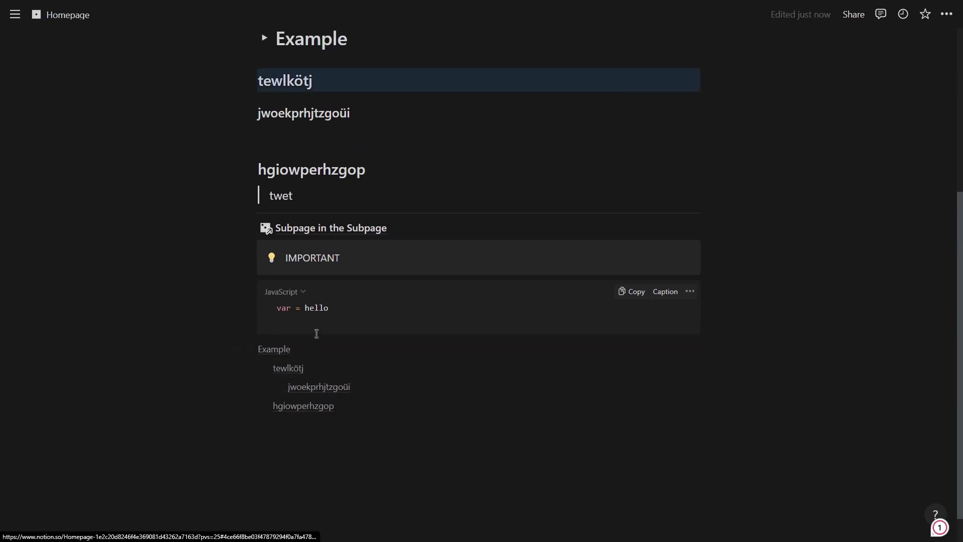
pyautogui.click(324, 408)
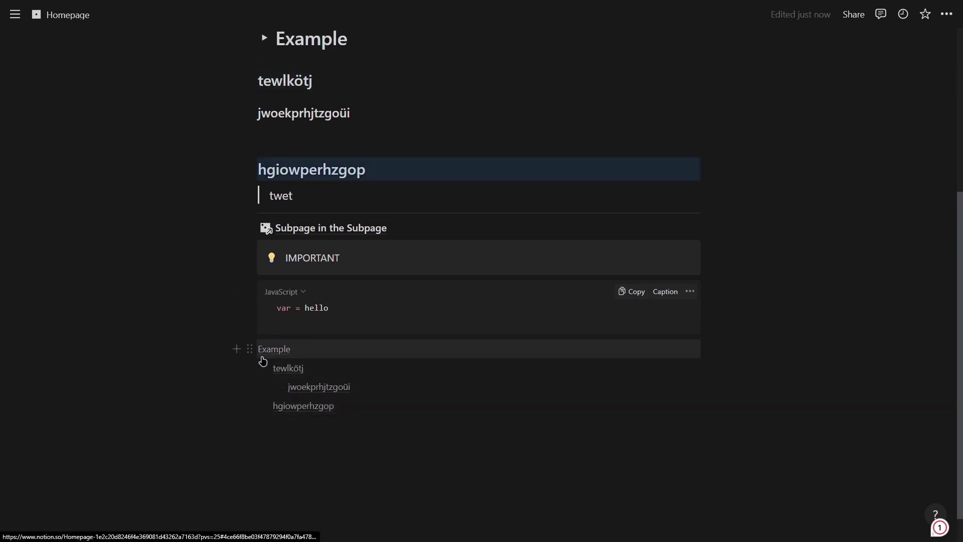
pyautogui.click(294, 352)
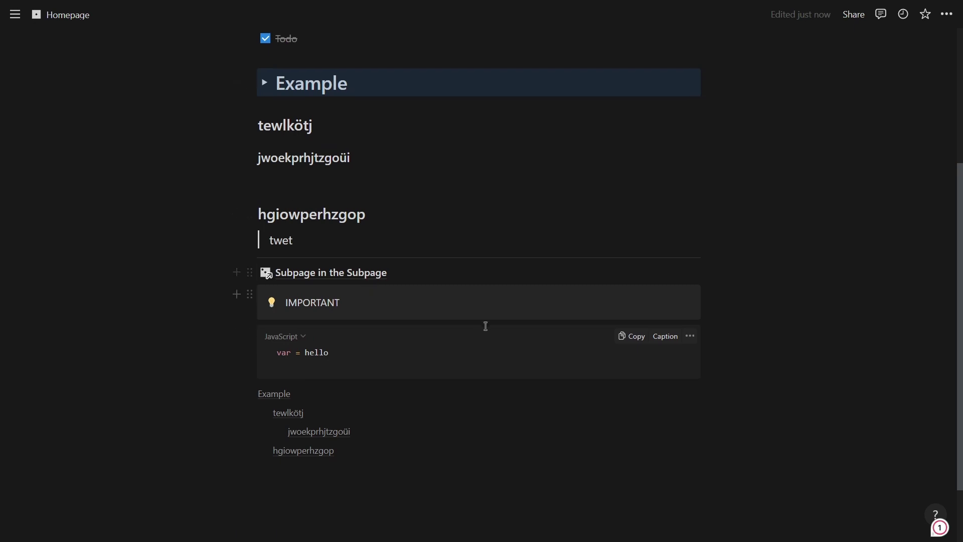
pyautogui.scroll(3, 471, 118)
pyautogui.scroll(-5, 342, 490)
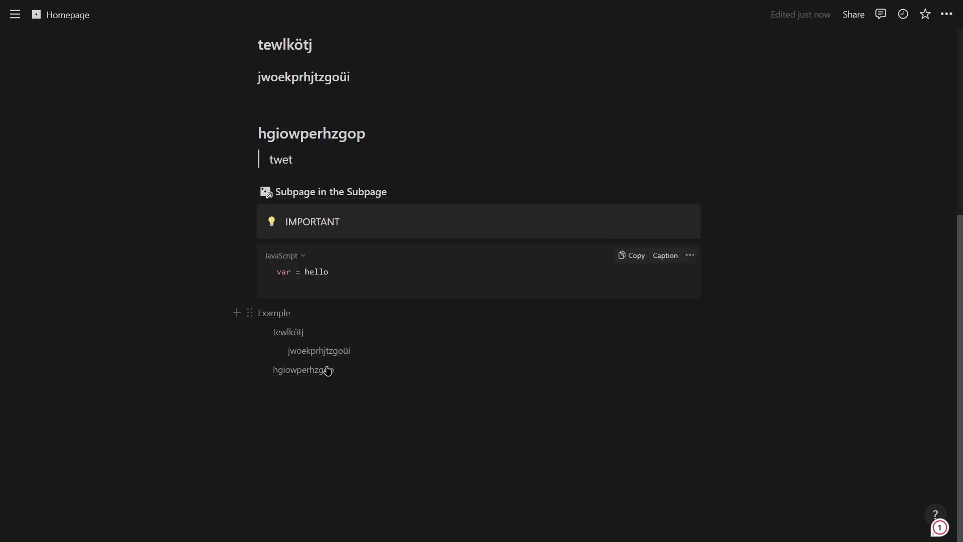
# - Insert a second table of contents below the first one, and remove both from the page
pyautogui.write('/')
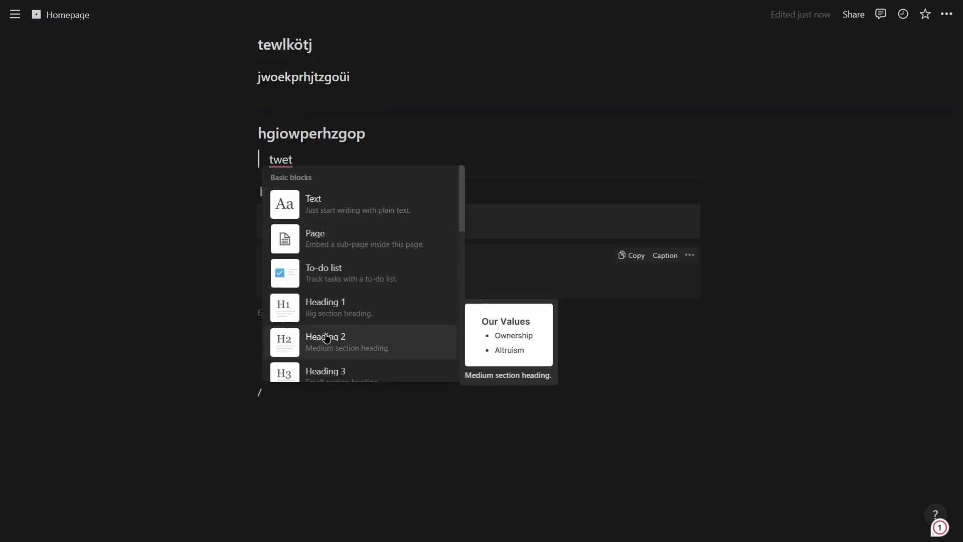
pyautogui.scroll(-10, 326, 331)
pyautogui.scroll(-1, 345, 334)
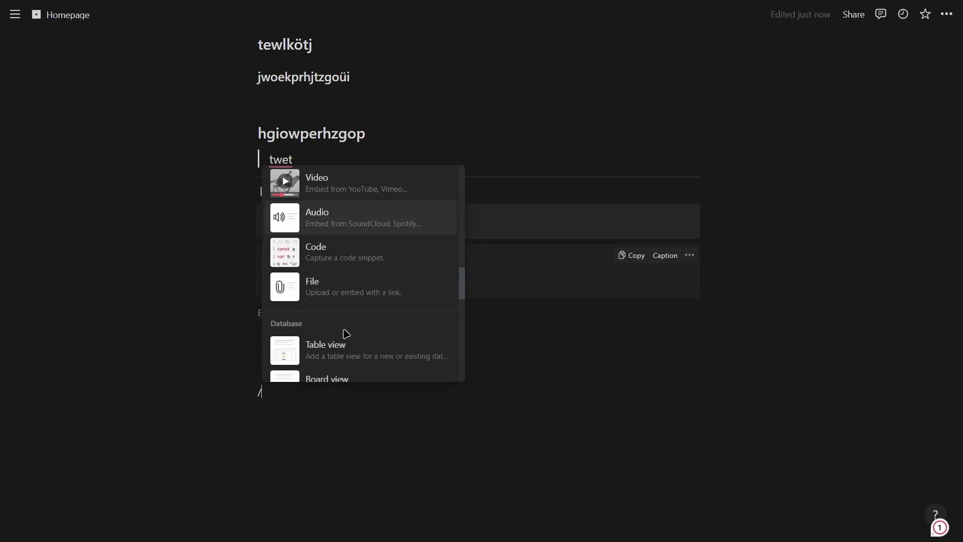
pyautogui.press('BackSpace')
pyautogui.write('/toc')
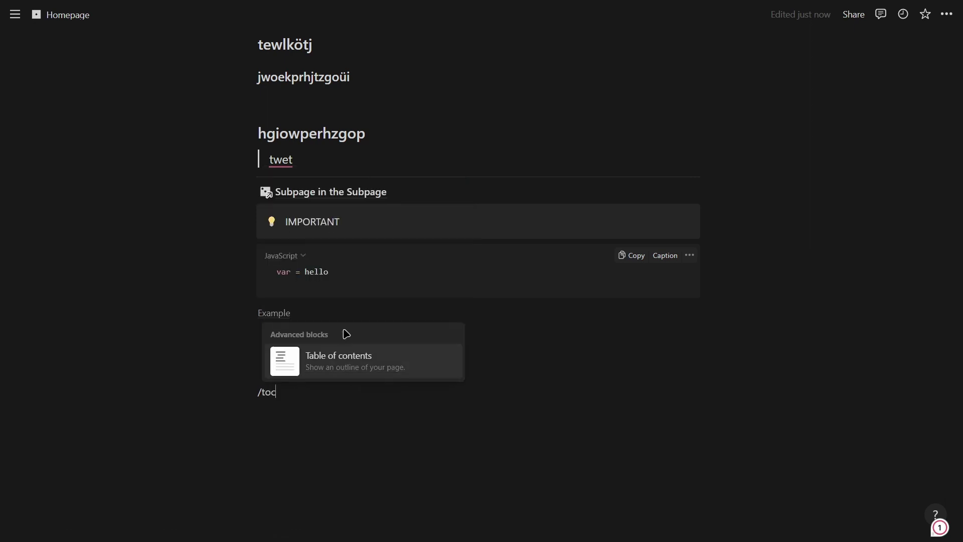
pyautogui.press('Return')
pyautogui.click(415, 344)
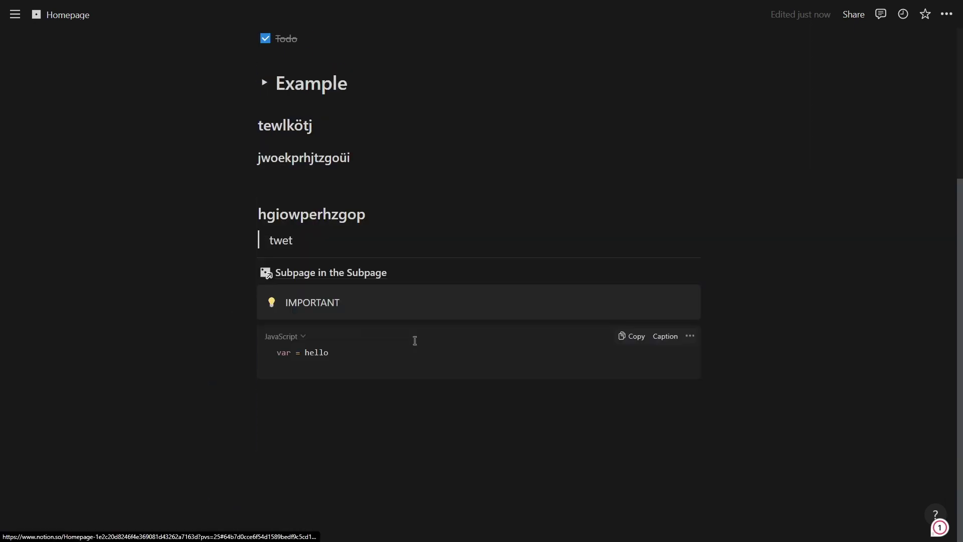
# - Insert a block equation below the code block and leave its TeX content empty
pyautogui.click(346, 448)
pyautogui.write('/')
pyautogui.scroll(-5, 408, 298)
pyautogui.scroll(-15, 407, 298)
pyautogui.scroll(-6, 409, 269)
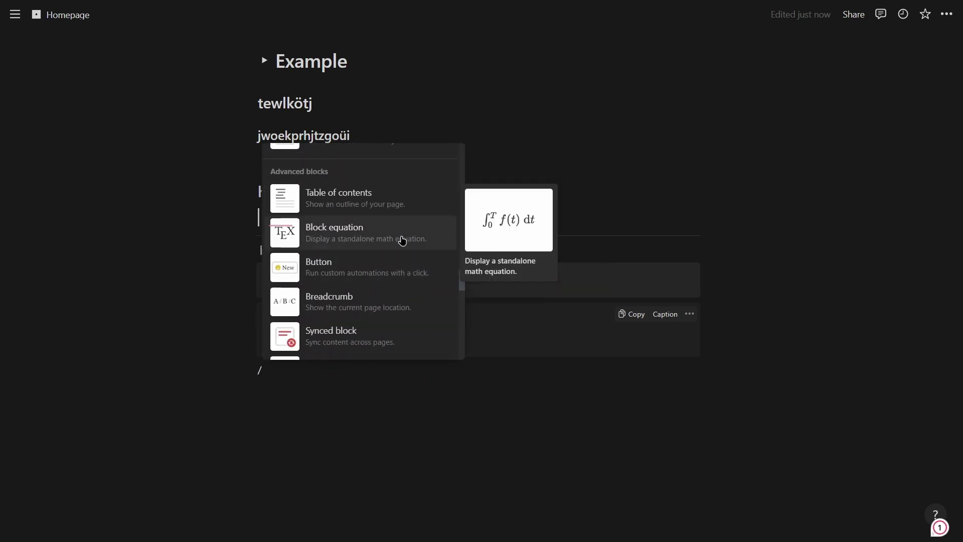
pyautogui.click(401, 239)
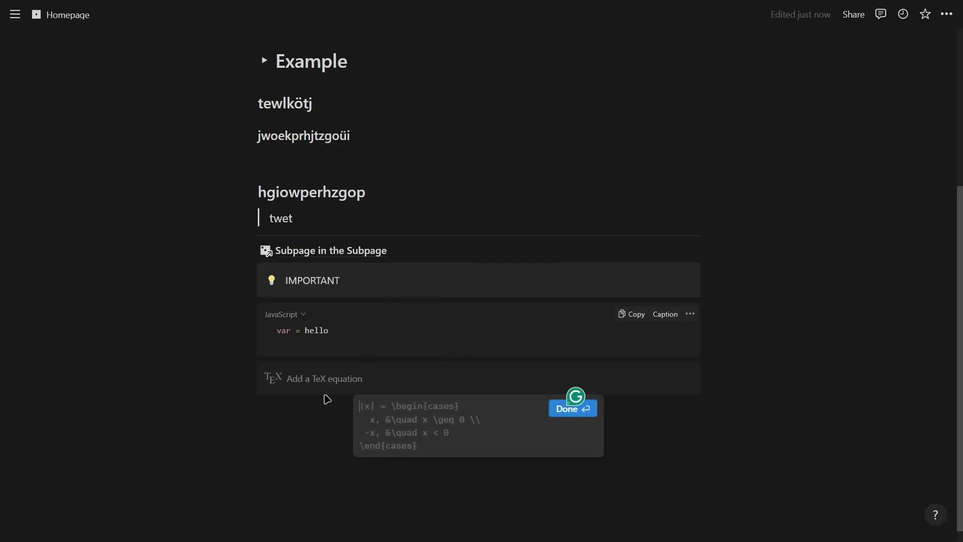
pyautogui.press('Escape')
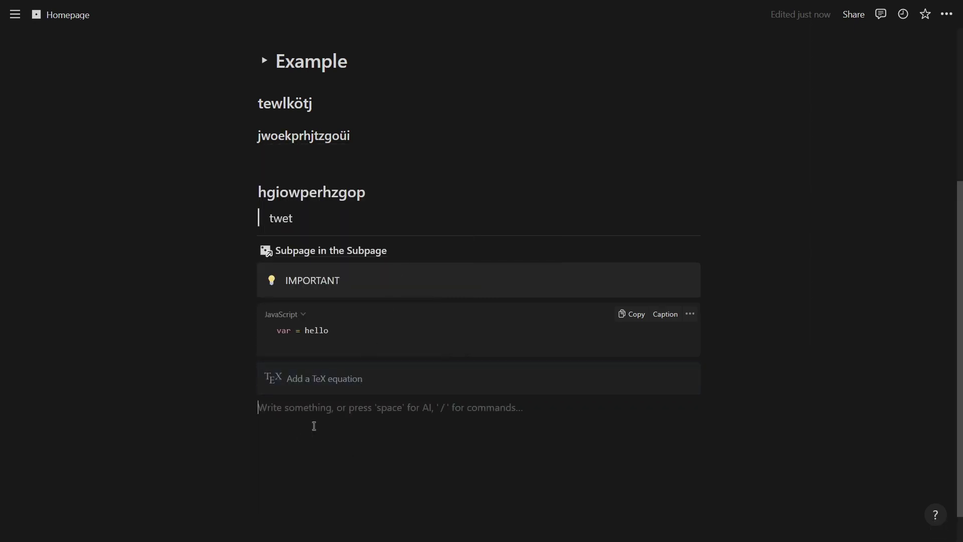
# - Look through the AI and advanced block types offered for the line below the equation block
pyautogui.write('/')
pyautogui.scroll(-10, 347, 303)
pyautogui.scroll(-6, 365, 299)
pyautogui.scroll(1, 361, 294)
pyautogui.scroll(-2, 362, 284)
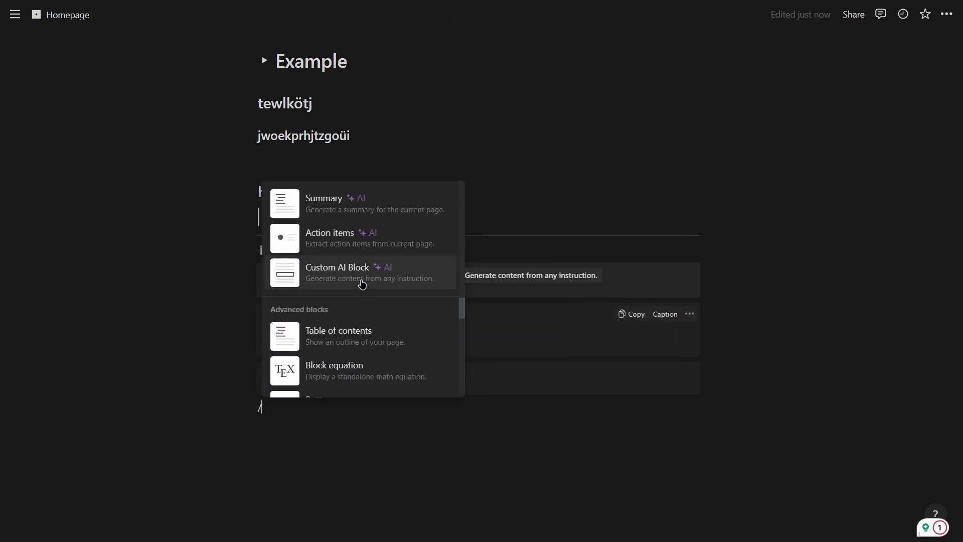
pyautogui.scroll(-1, 362, 284)
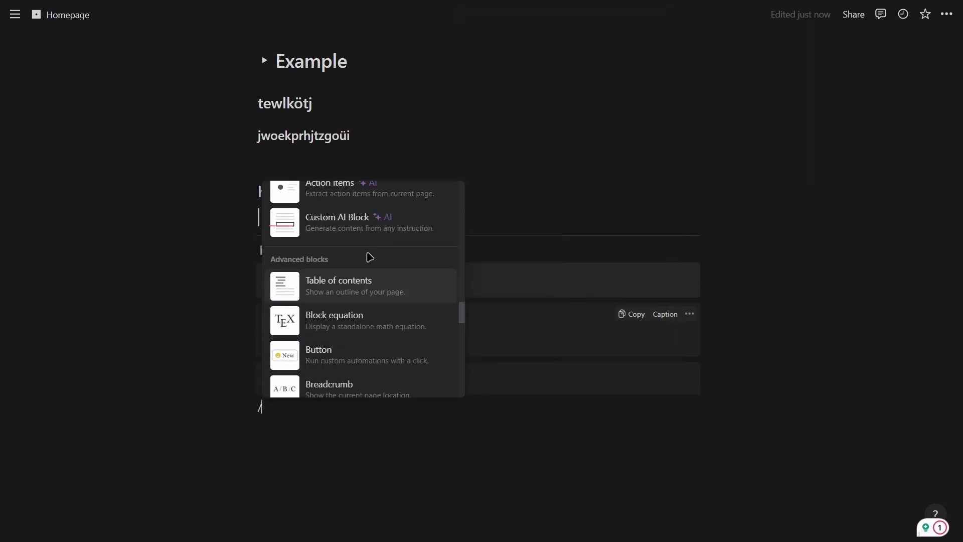
pyautogui.scroll(-1, 363, 258)
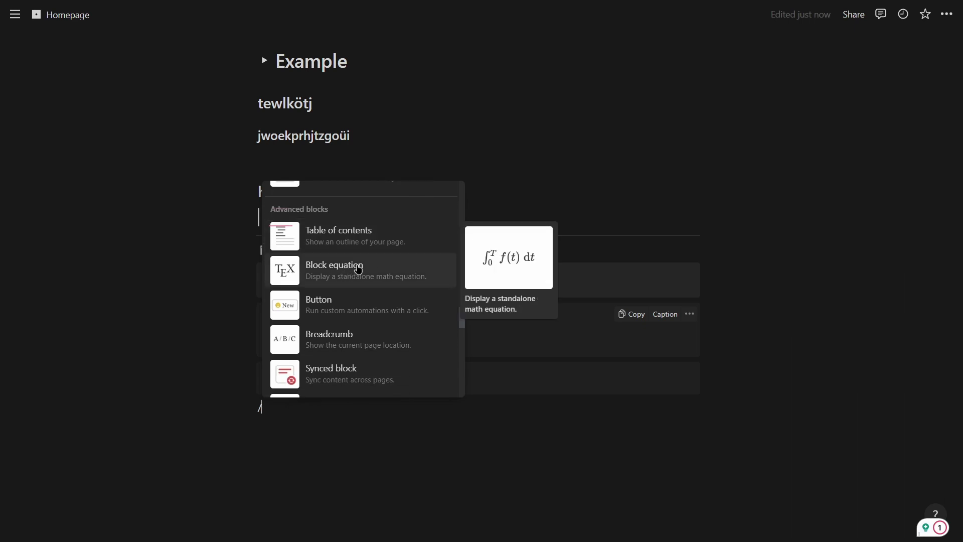
pyautogui.scroll(-1, 358, 270)
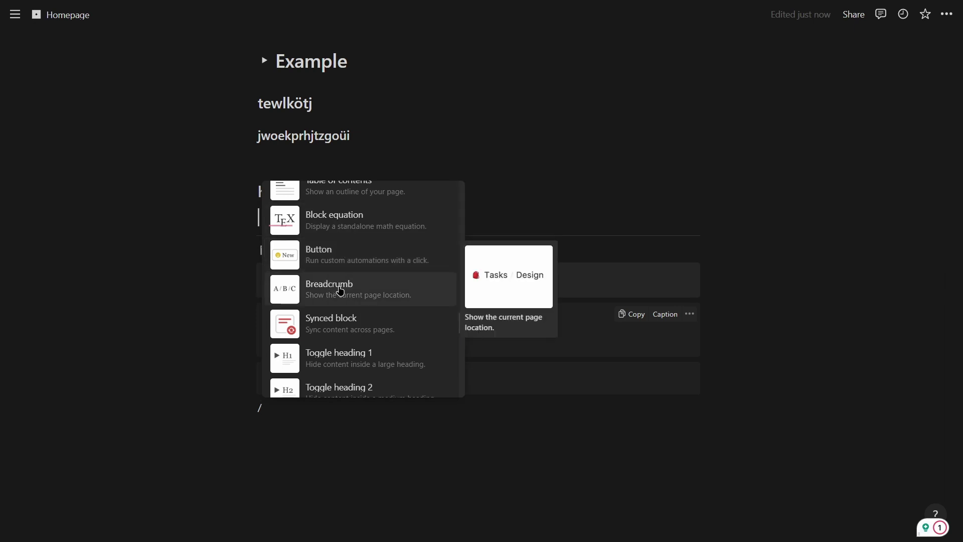
# - Open the linked page "Subpage in the Subpage" to examine its breadcrumb path, and return to Homepage
pyautogui.click(237, 103)
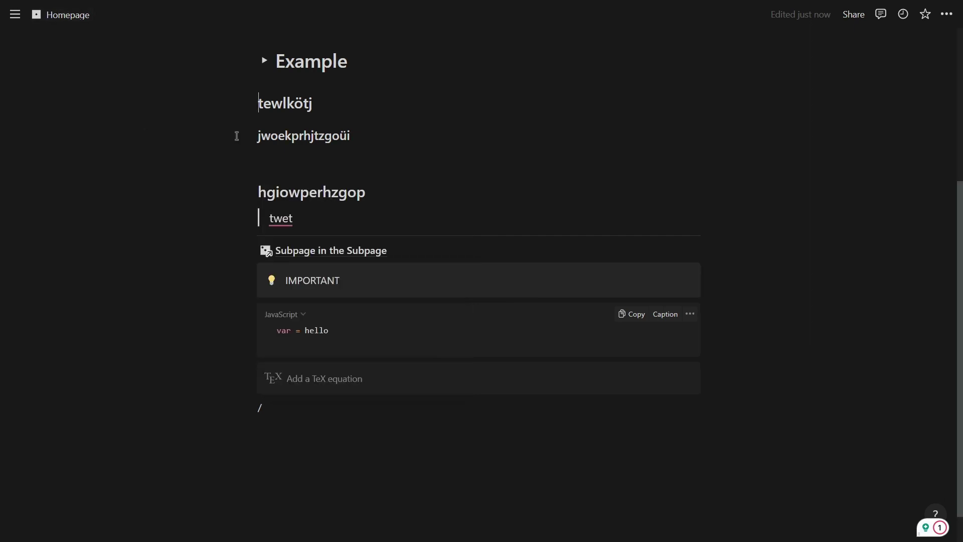
pyautogui.click(313, 250)
pyautogui.click(32, 19)
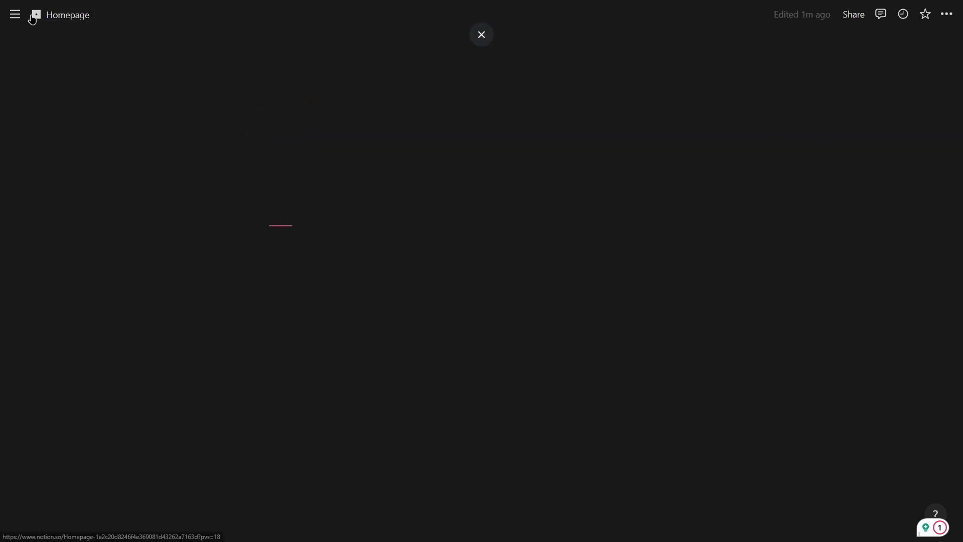
# - Insert a synced block on a new line at the end of the Homepage
pyautogui.write('/')
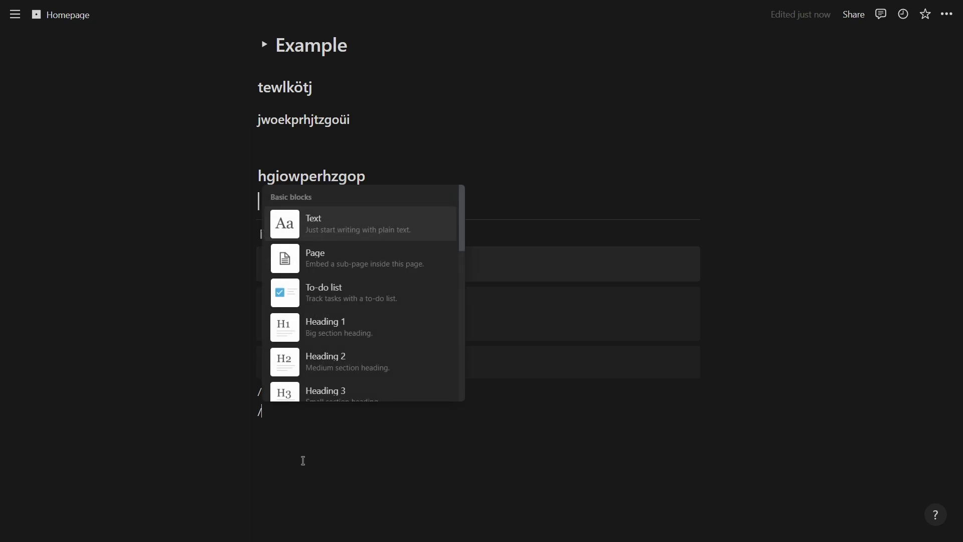
pyautogui.scroll(-5, 383, 337)
pyautogui.scroll(-12, 384, 340)
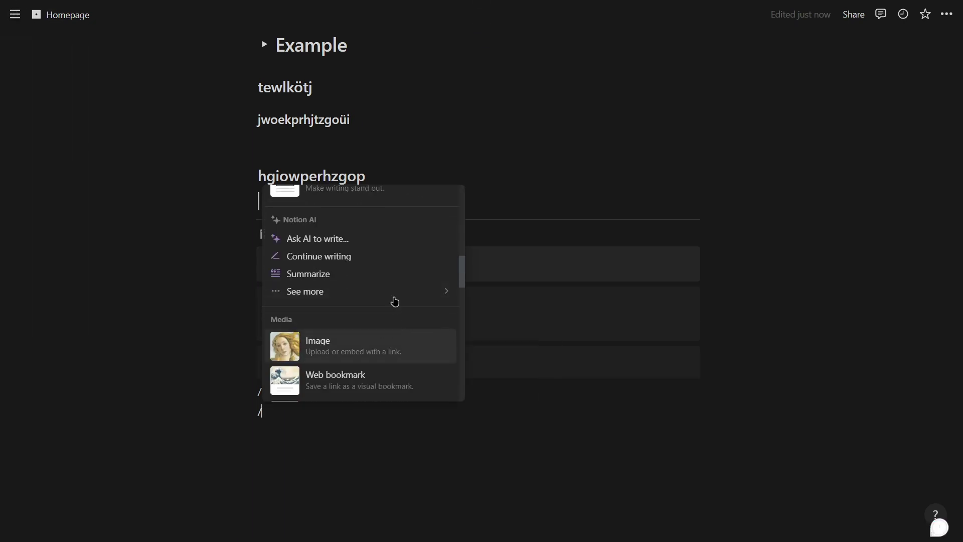
pyautogui.scroll(-6, 396, 281)
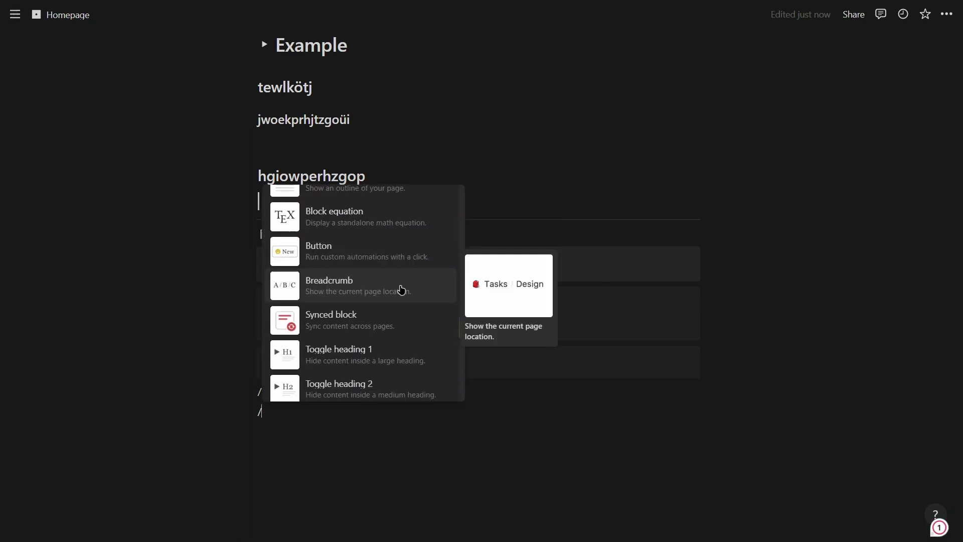
pyautogui.scroll(3, 386, 251)
pyautogui.scroll(-2, 370, 348)
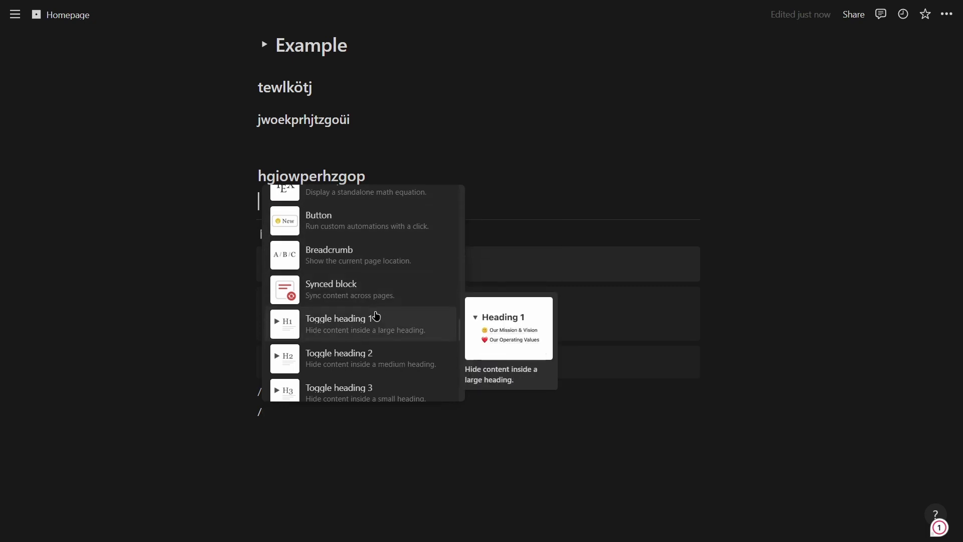
pyautogui.click(373, 302)
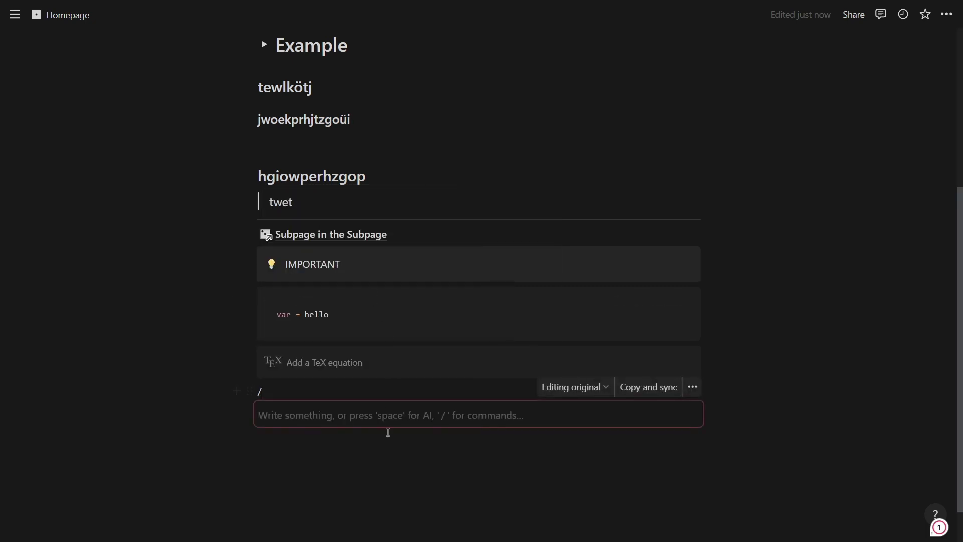
# - Enter "Helo" in the synced block on the Homepage and copy the block for syncing
pyautogui.write('Hello')
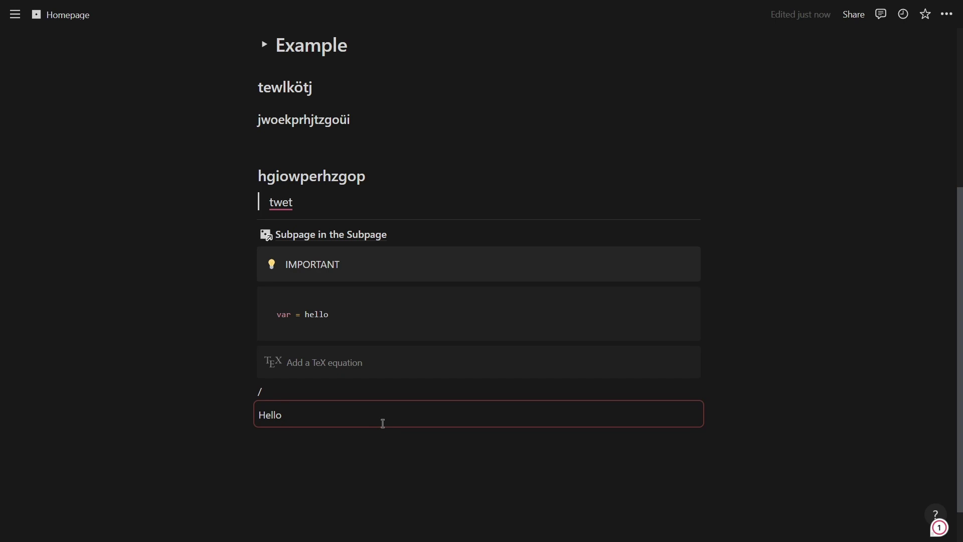
pyautogui.press('BackSpace')
pyautogui.press('BackSpace')
pyautogui.moveTo(589, 404)
pyautogui.click(638, 389)
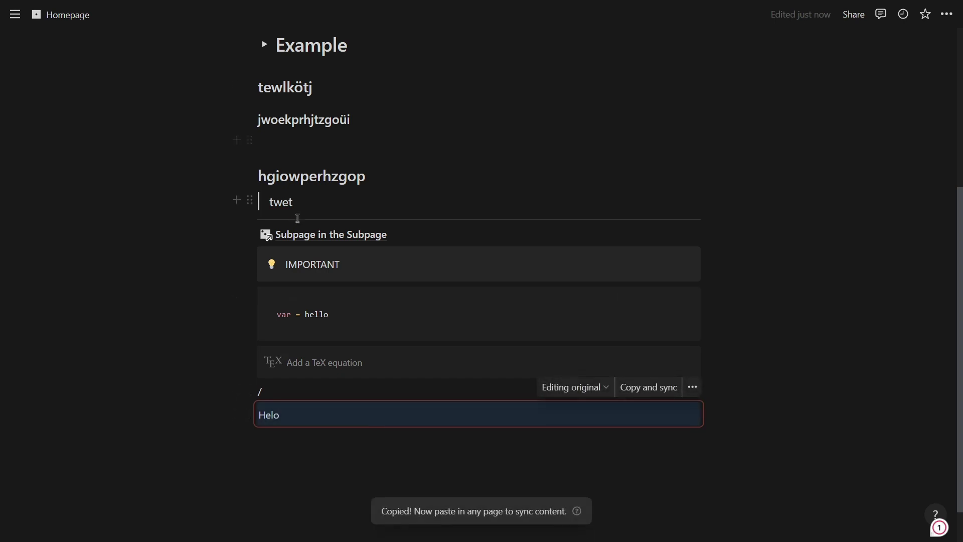
# - Paste the synced copy into the linked page "Subpage in the Subpage" and remove the leftover empty line below it
pyautogui.click(317, 235)
pyautogui.hotkey('ctrl', 'v')
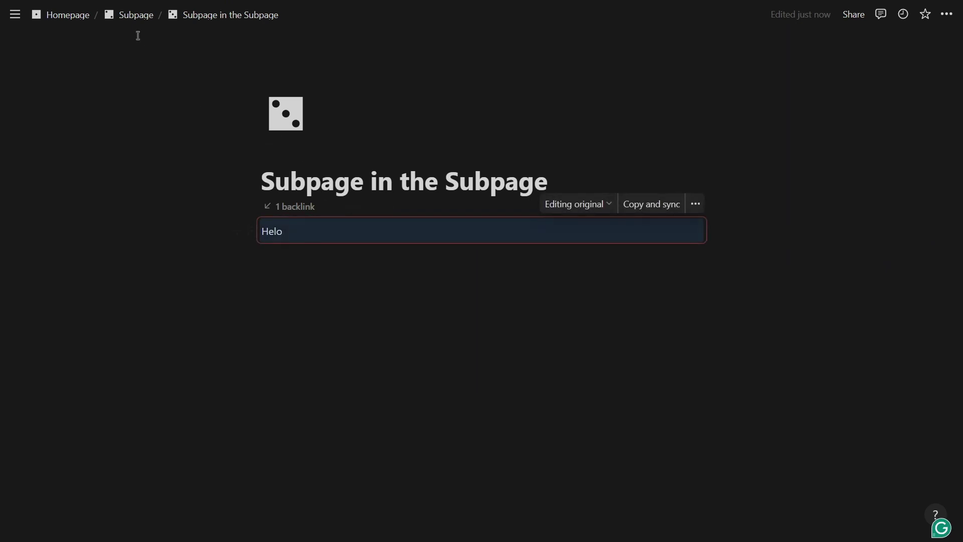
pyautogui.click(463, 390)
pyautogui.moveTo(257, 355); pyautogui.dragTo(342, 245)
pyautogui.press('BackSpace')
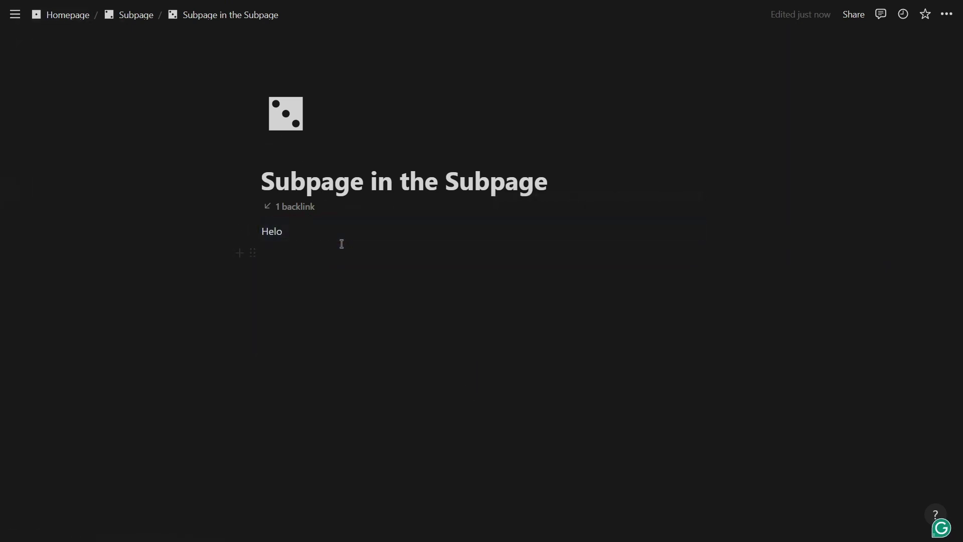
# - Add a smiley emoji after "Helo" in the subpage's synced copy and return to Homepage
pyautogui.click(302, 228)
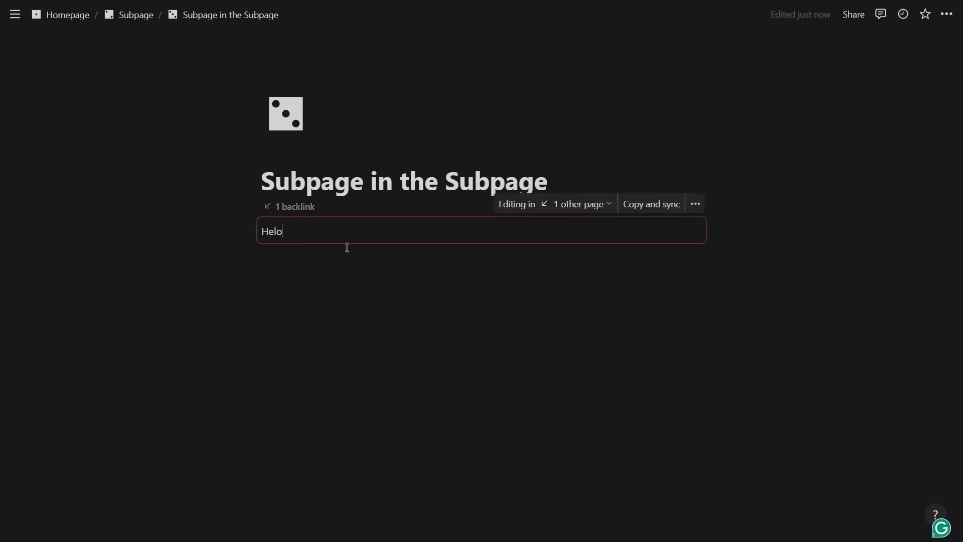
pyautogui.write(':')
pyautogui.press('Return')
pyautogui.click(64, 15)
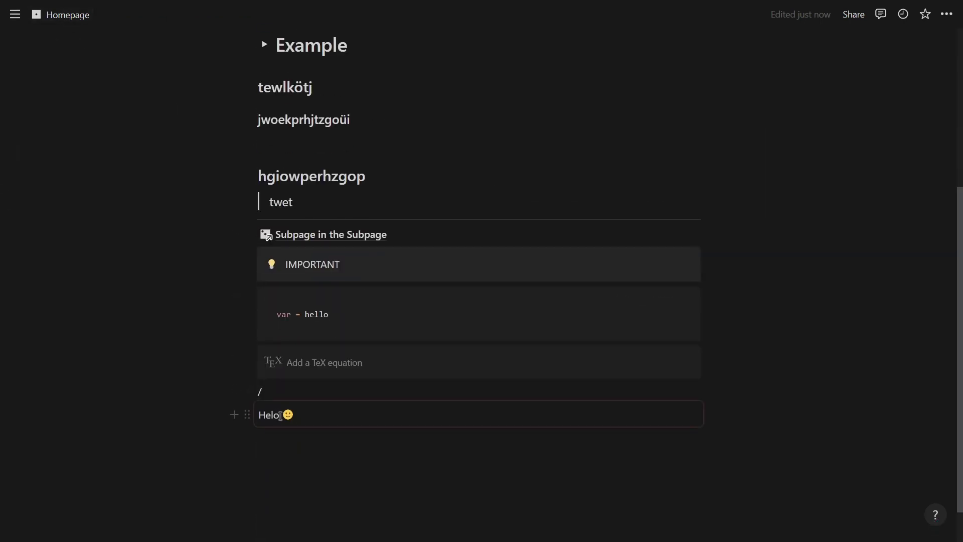
# - Change the Homepage synced block's text to "Hello" and open "Subpage in the Subpage" to check its copy
pyautogui.press('BackSpace')
pyautogui.press('BackSpace')
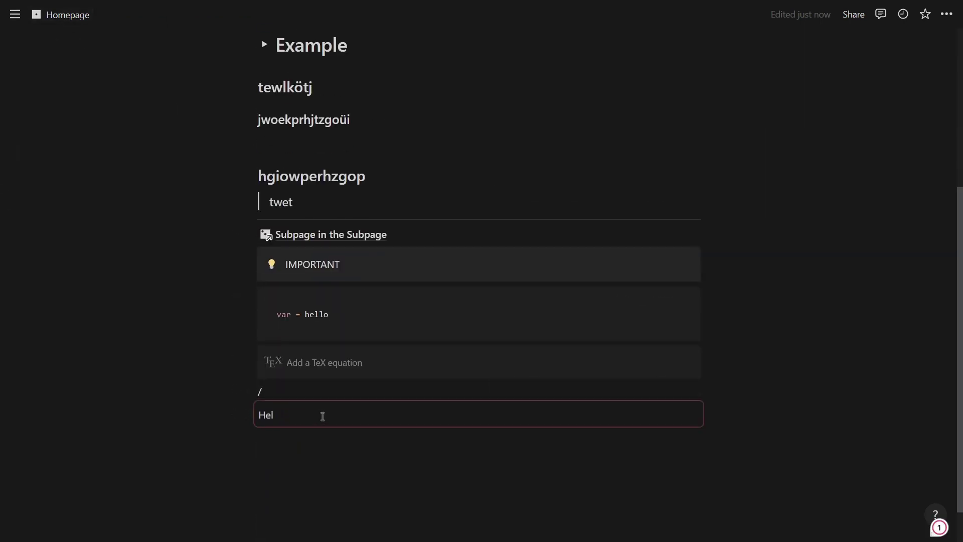
pyautogui.scroll(3, 254, 211)
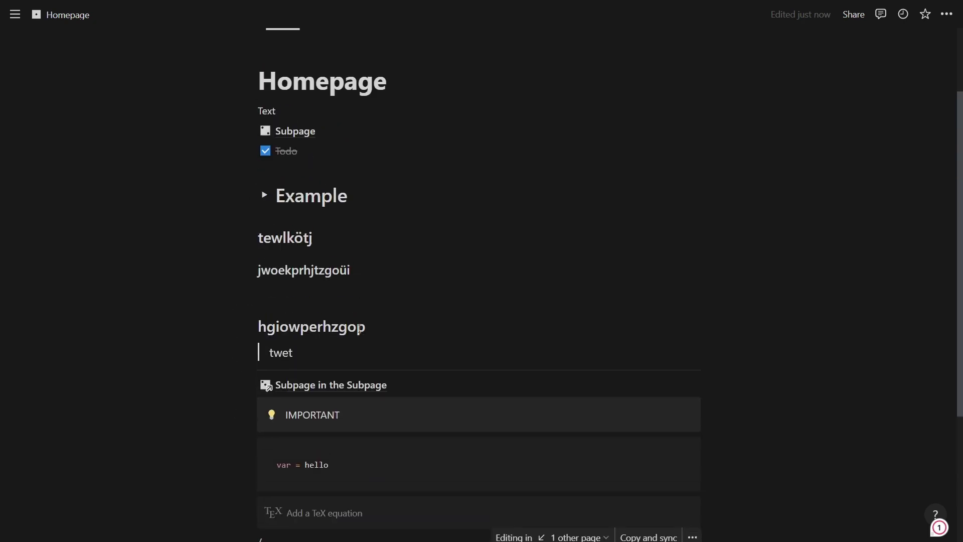
pyautogui.click(326, 383)
pyautogui.hotkey('ctrl', '[')
pyautogui.scroll(-4, 338, 352)
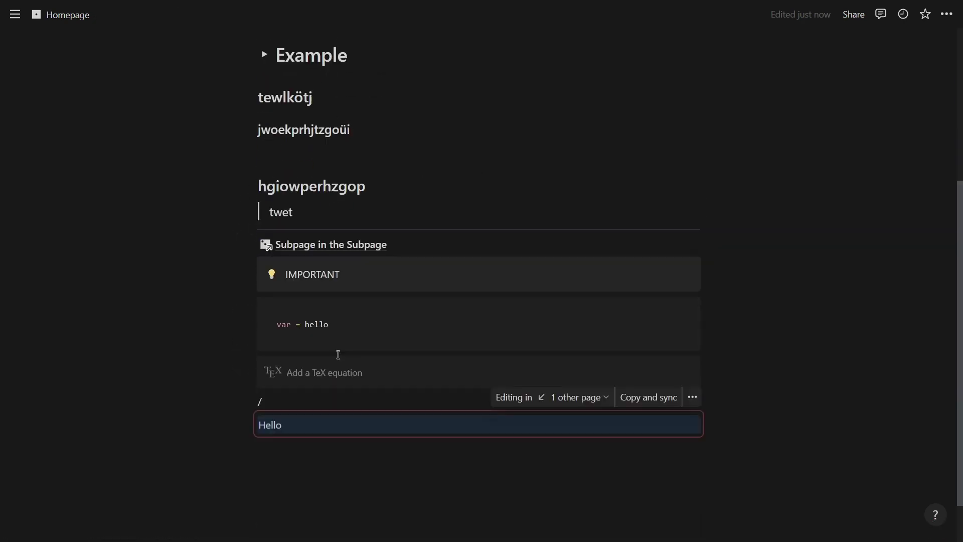
# - Insert a 2-column layout on a new line below the synced block
pyautogui.click(310, 479)
pyautogui.write('/')
pyautogui.scroll(-10, 333, 279)
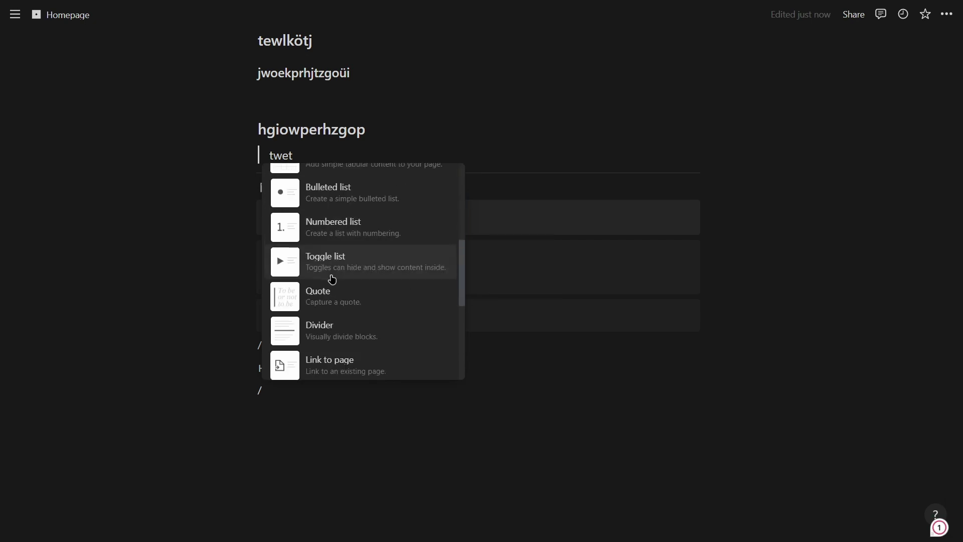
pyautogui.scroll(-10, 342, 291)
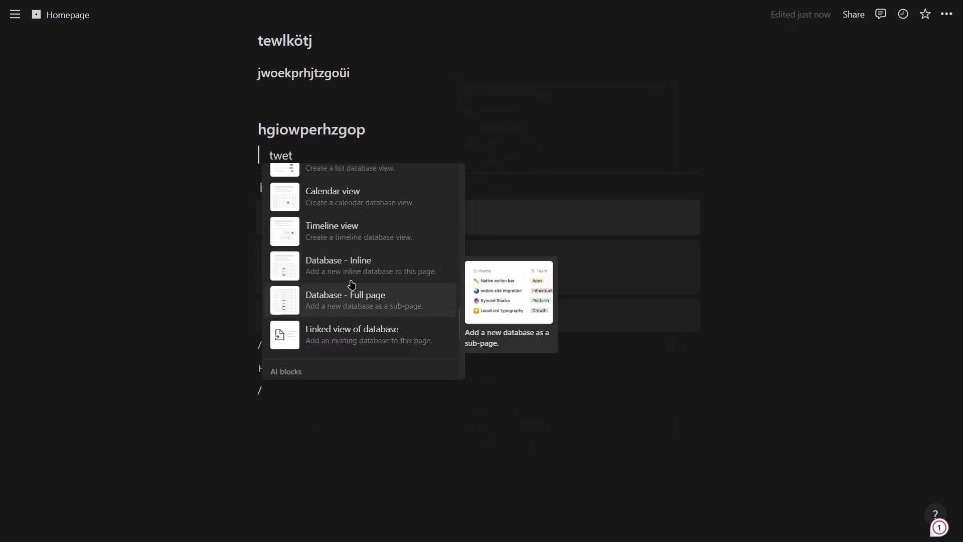
pyautogui.scroll(-4, 377, 263)
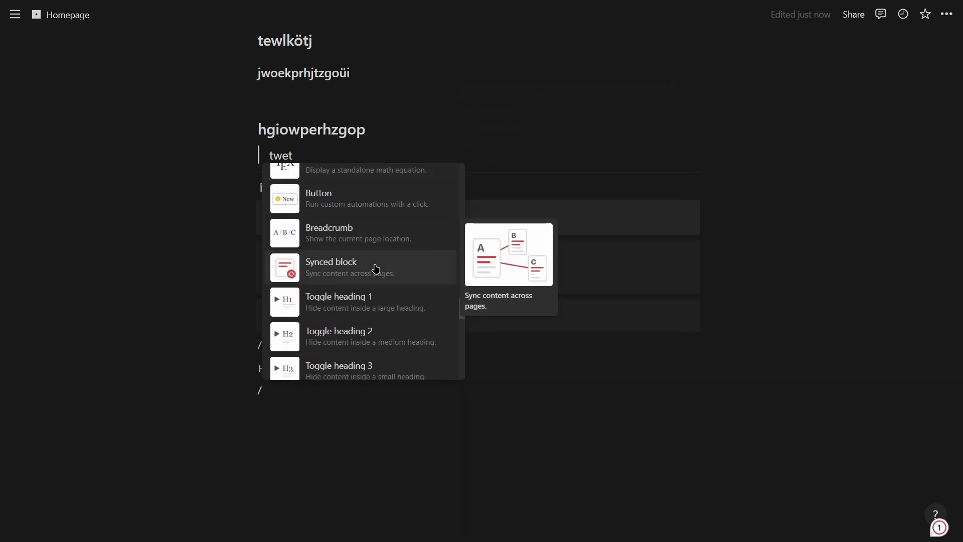
pyautogui.scroll(-1, 373, 230)
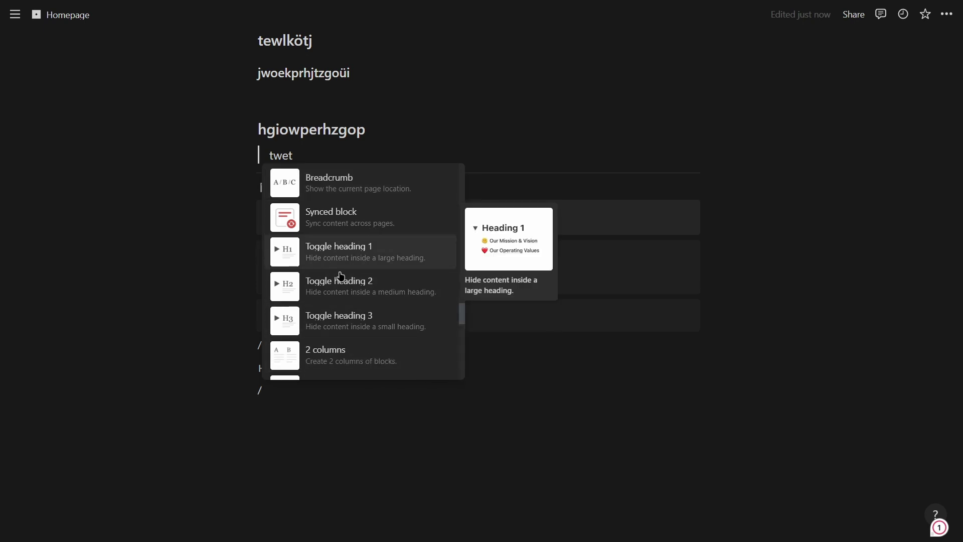
pyautogui.scroll(-2, 369, 264)
pyautogui.scroll(-2, 368, 265)
pyautogui.scroll(2, 371, 316)
pyautogui.scroll(-2, 376, 316)
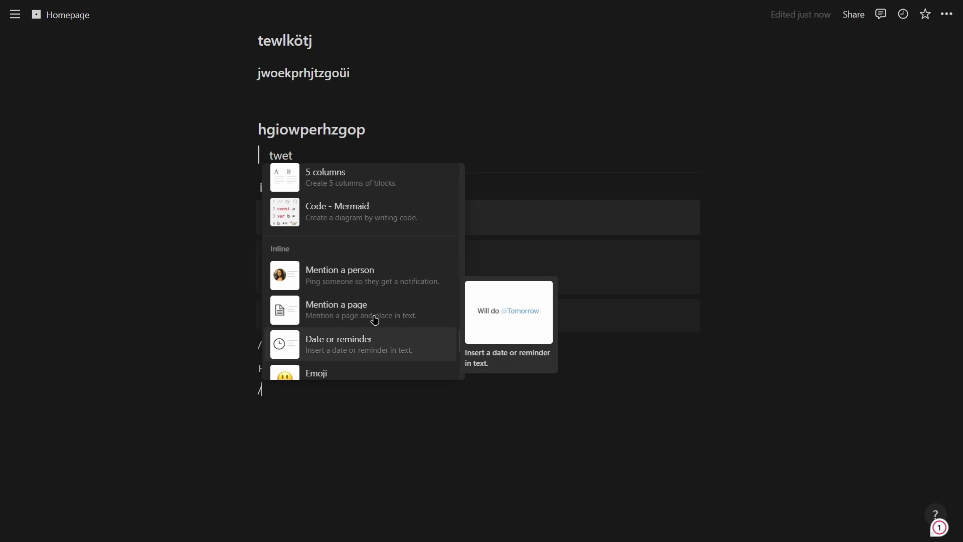
pyautogui.scroll(3, 344, 314)
pyautogui.press('BackSpace')
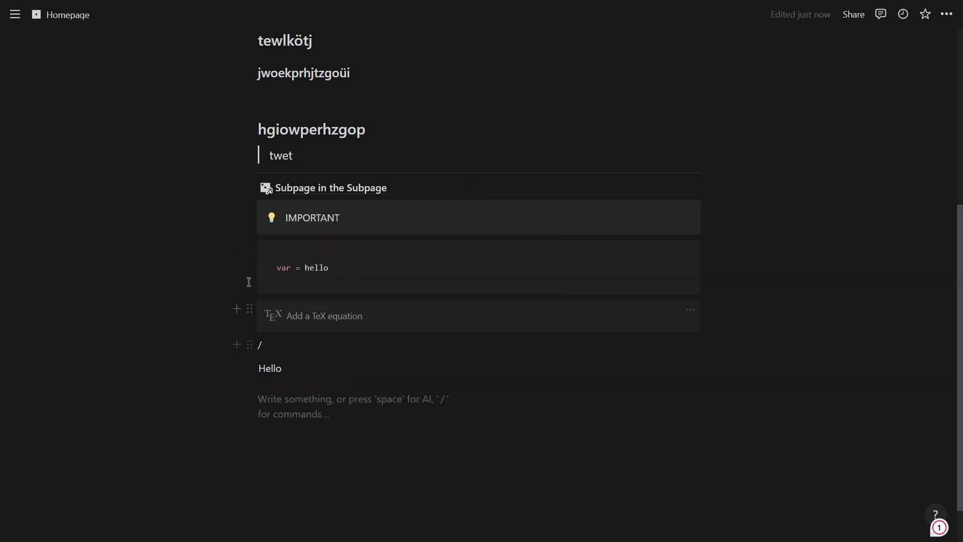
# - Move the code block into the first column and the IMPORTANT callout into the second column
pyautogui.moveTo(251, 254); pyautogui.dragTo(290, 407)
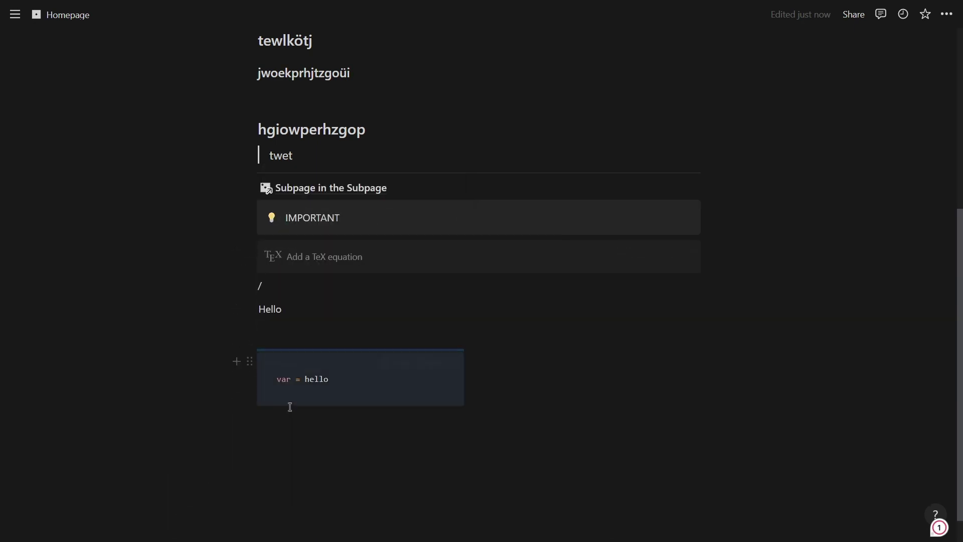
pyautogui.moveTo(251, 217); pyautogui.dragTo(548, 372)
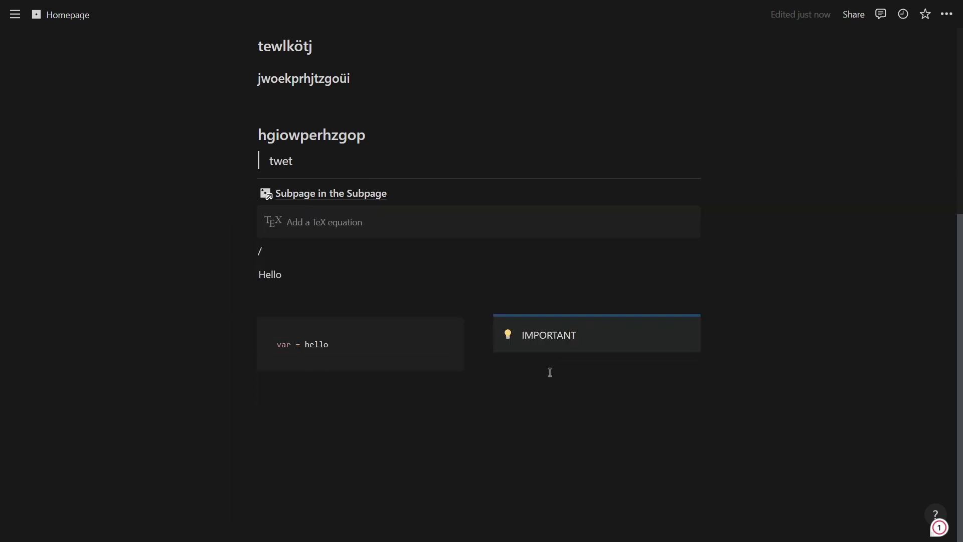
pyautogui.scroll(3, 507, 384)
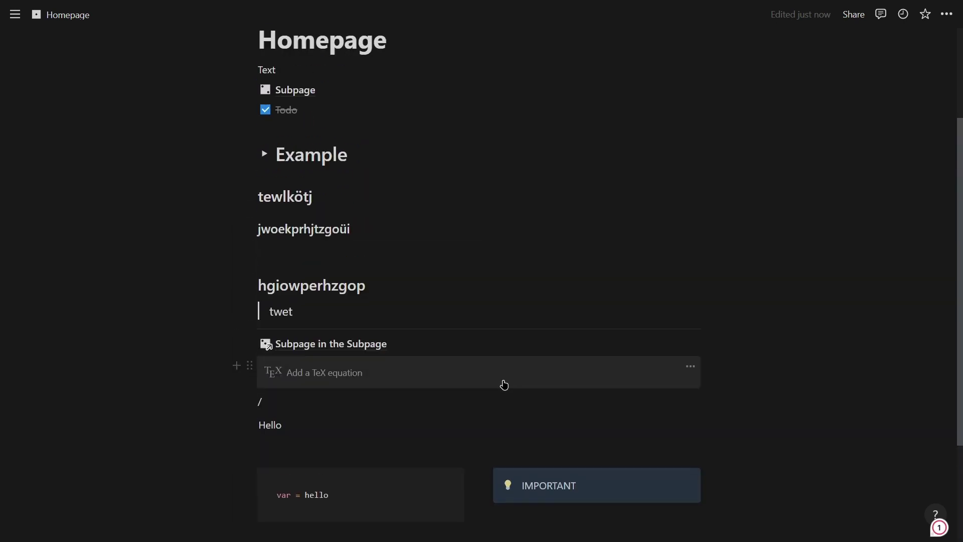
pyautogui.scroll(-3, 445, 460)
# - Insert a 3-column layout on a new line below the code and callout columns
pyautogui.click(387, 423)
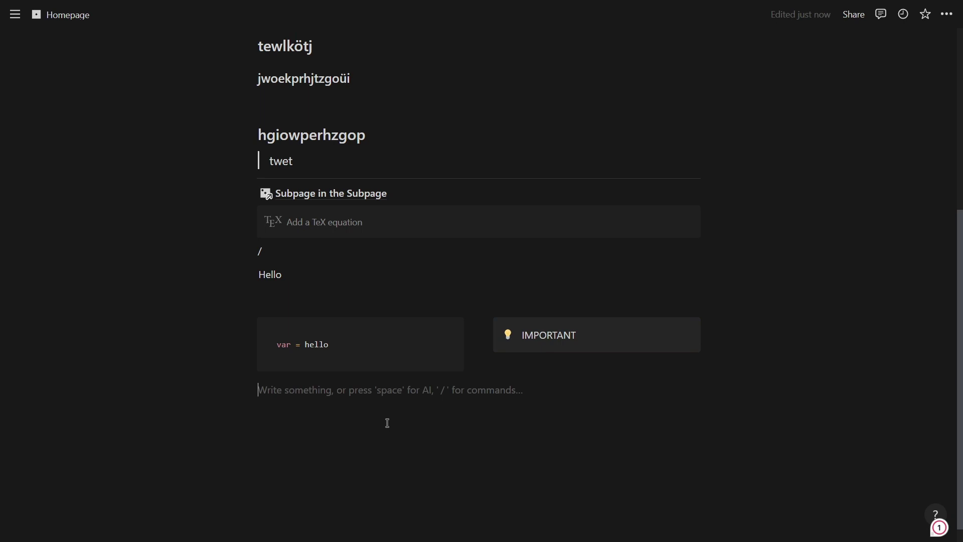
pyautogui.write('/3c')
pyautogui.press('Return')
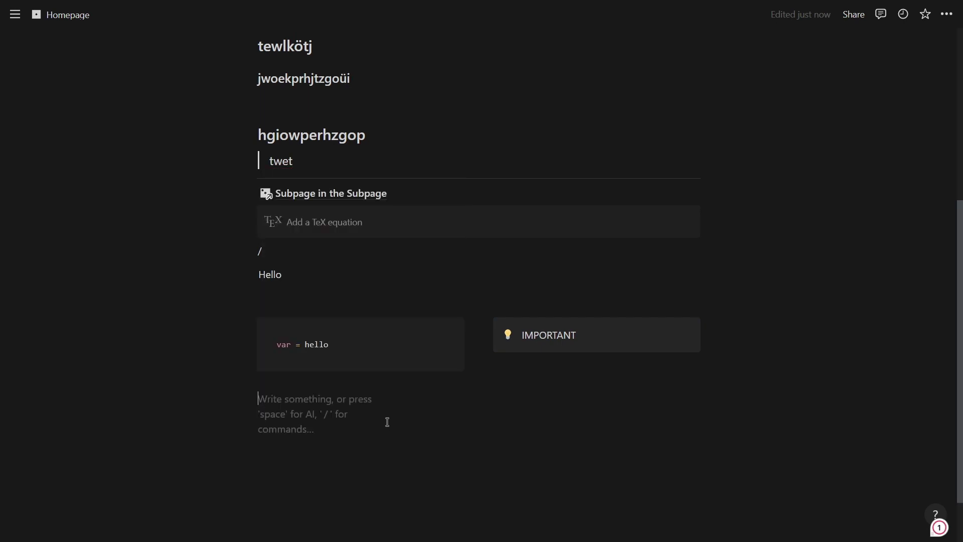
# - Arrange the headings jwoekprhjtzgoüi, hgiowperhzgop and tewlkötj and the Example toggle heading side by side in four columns
pyautogui.scroll(1, 399, 399)
pyautogui.scroll(1, 399, 399)
pyautogui.moveTo(244, 234); pyautogui.dragTo(758, 178)
pyautogui.moveTo(362, 187); pyautogui.dragTo(862, 190)
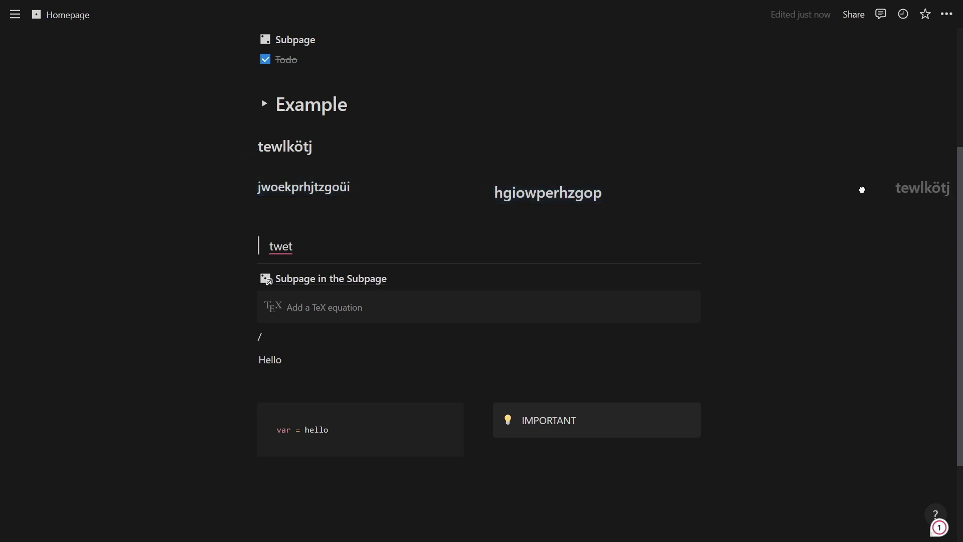
pyautogui.moveTo(743, 200); pyautogui.dragTo(742, 199)
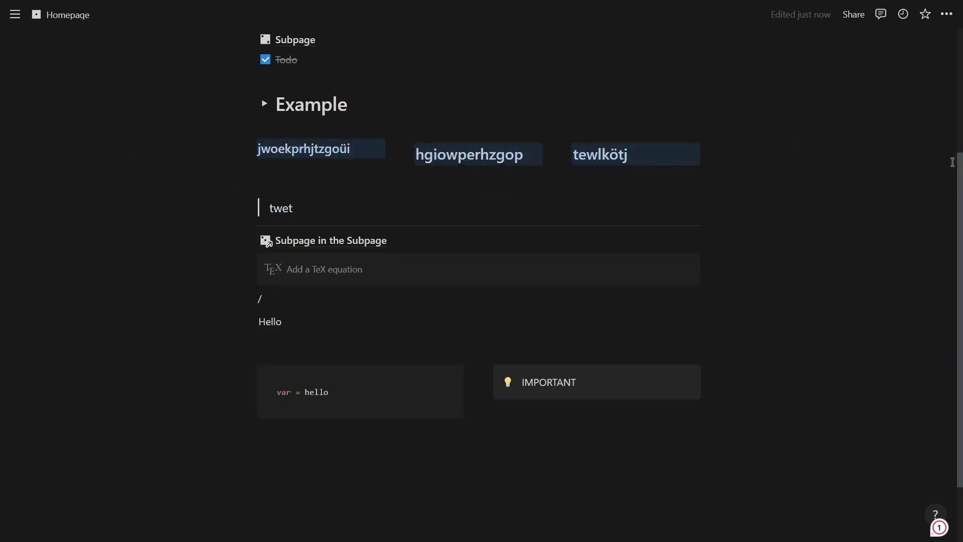
pyautogui.press('Escape')
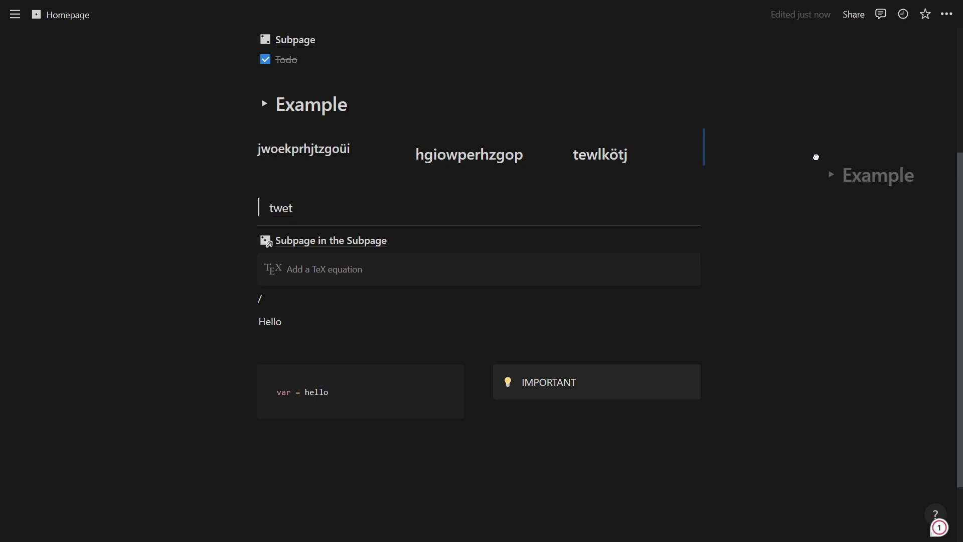
pyautogui.moveTo(816, 157); pyautogui.dragTo(802, 163)
# - Look through the inline, embed and turn-into options offered for a new line at the end of the Homepage
pyautogui.scroll(-2, 617, 350)
pyautogui.click(518, 395)
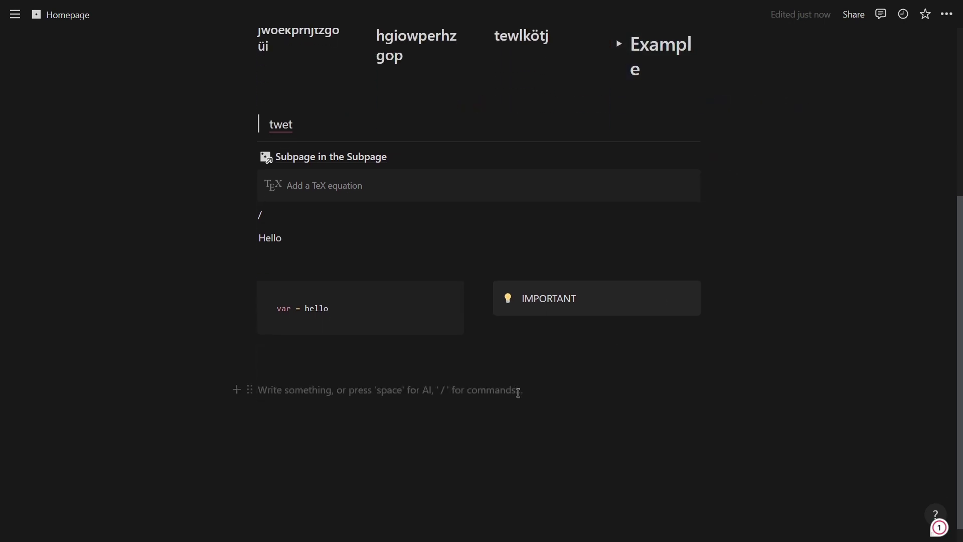
pyautogui.write('/')
pyautogui.scroll(-10, 340, 275)
pyautogui.scroll(-12, 397, 280)
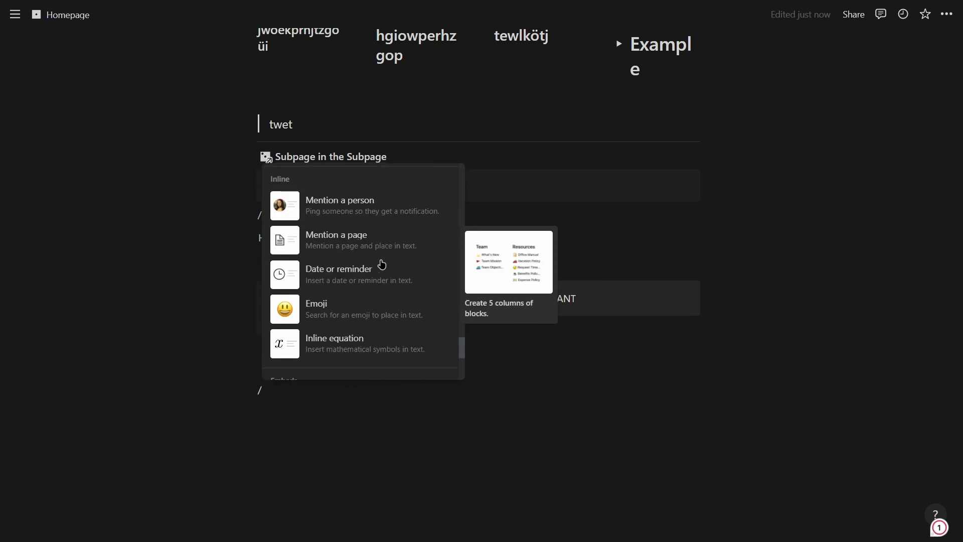
pyautogui.scroll(-2, 395, 238)
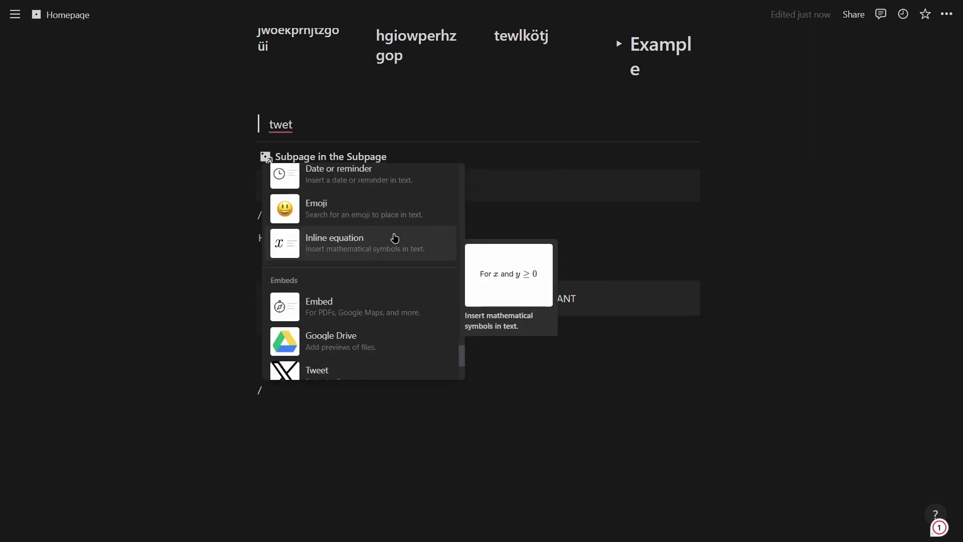
pyautogui.scroll(-15, 386, 241)
pyautogui.scroll(-10, 361, 266)
pyautogui.scroll(-5, 358, 305)
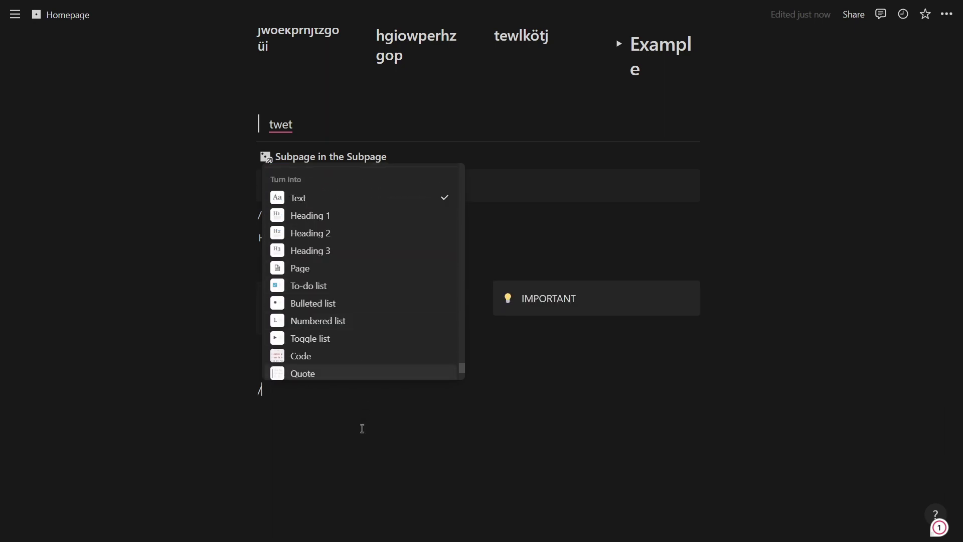
pyautogui.press('Down')
pyautogui.press('Down')
pyautogui.press('Down')
pyautogui.press('Down')
pyautogui.press('Down')
pyautogui.press('Down')
pyautogui.press('Down')
pyautogui.press('Down')
# - Insert an inline database on a new line at the end of the Homepage
pyautogui.click(361, 412)
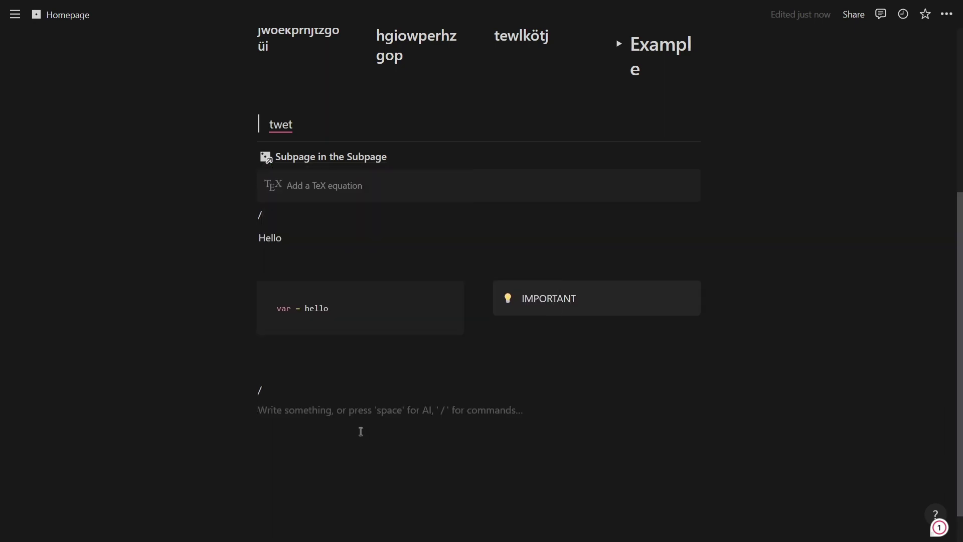
pyautogui.write('/datab')
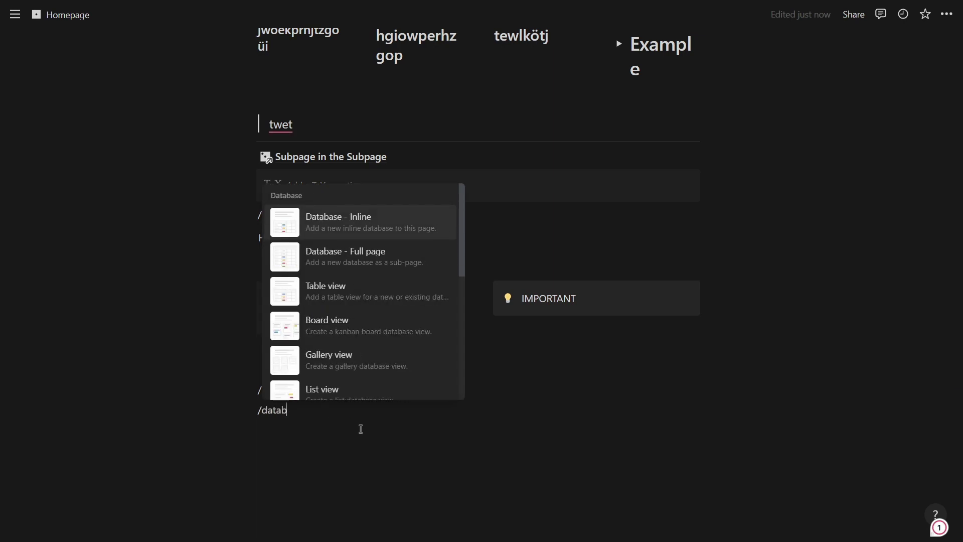
pyautogui.press('Return')
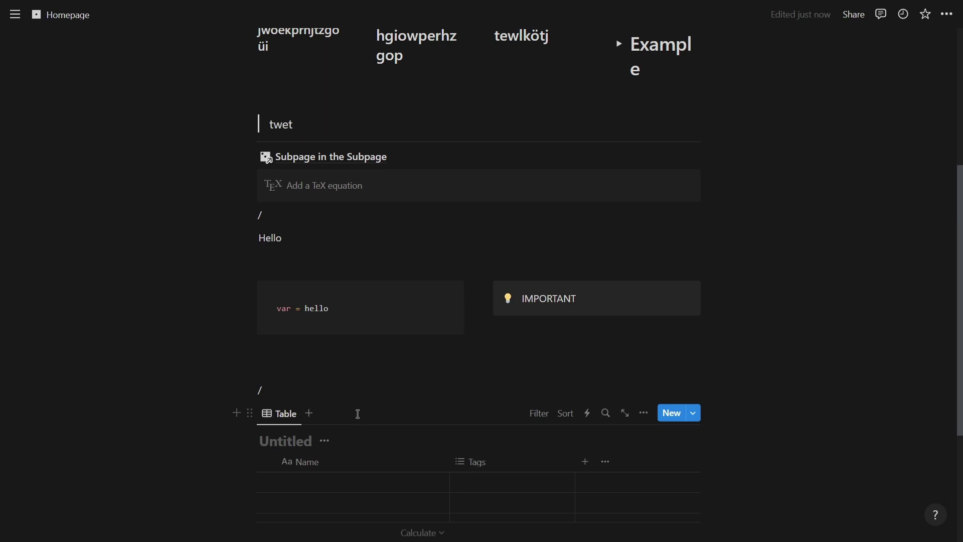
# - Search the block types for databases on a new line below the inline database and clear the query
pyautogui.scroll(-4, 361, 423)
pyautogui.click(369, 448)
pyautogui.write('/databas')
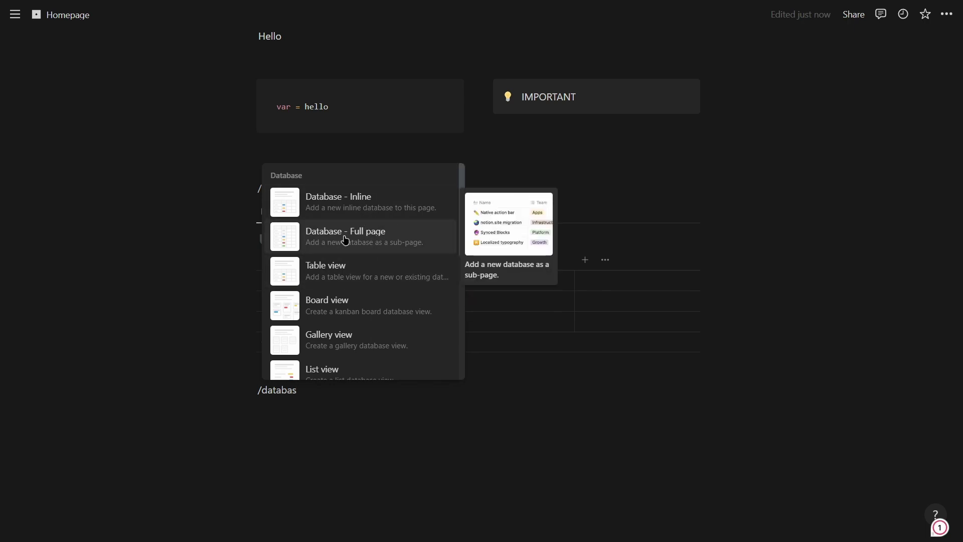
pyautogui.press('BackSpace')
pyautogui.press('BackSpace')
pyautogui.press('BackSpace')
pyautogui.press('BackSpace')
pyautogui.press('BackSpace')
pyautogui.press('BackSpace')
pyautogui.press('BackSpace')
pyautogui.press('BackSpace')
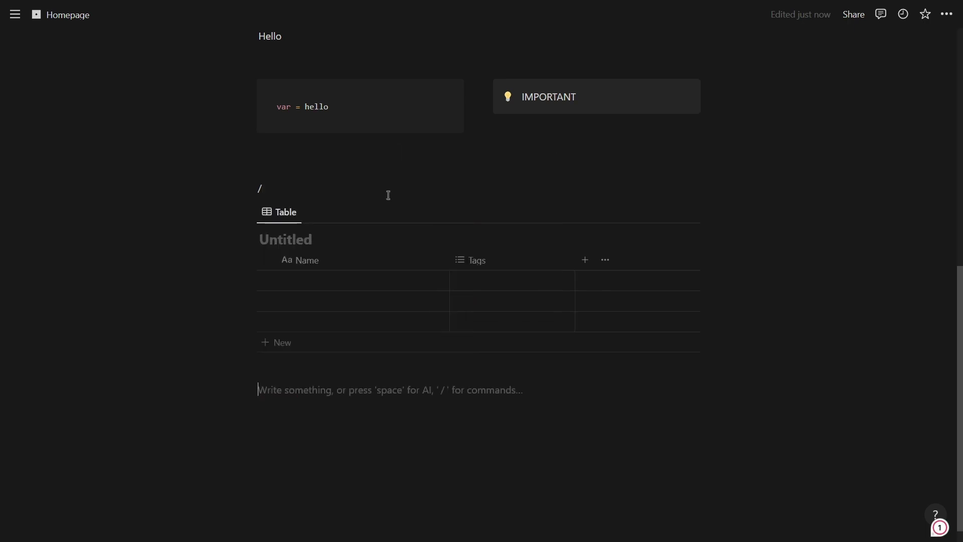
# - Insert a full-page database on the empty line below the inline database
pyautogui.write('/')
pyautogui.scroll(-5, 379, 258)
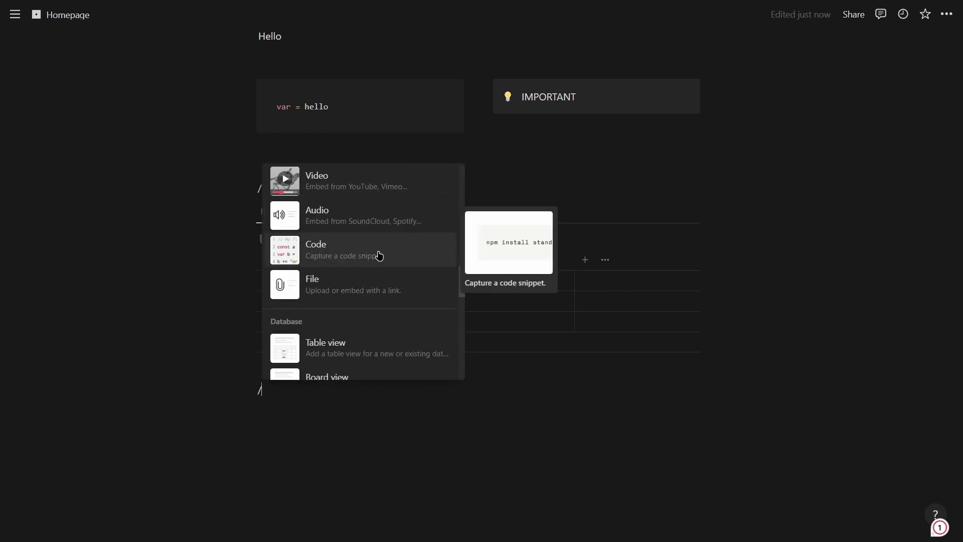
pyautogui.write('database')
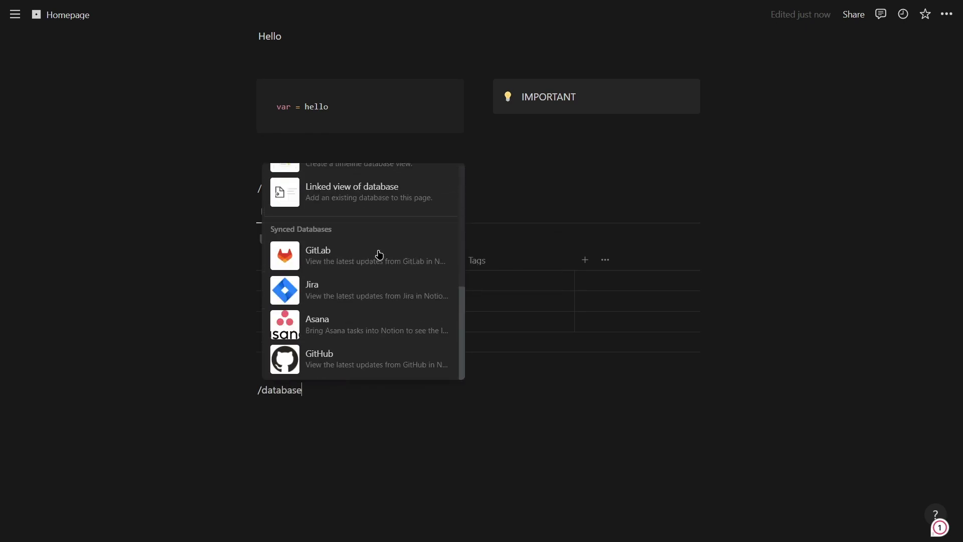
pyautogui.scroll(5, 381, 248)
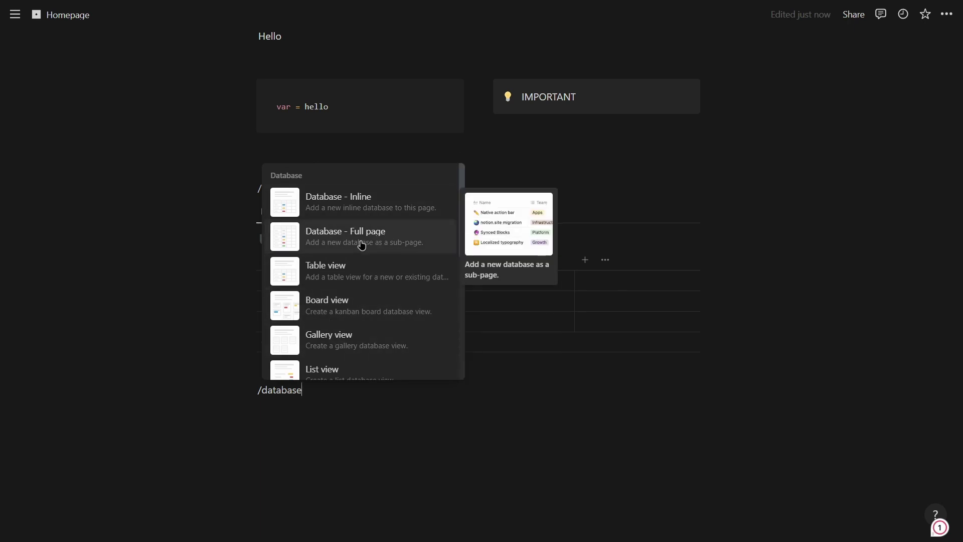
pyautogui.scroll(-5, 361, 244)
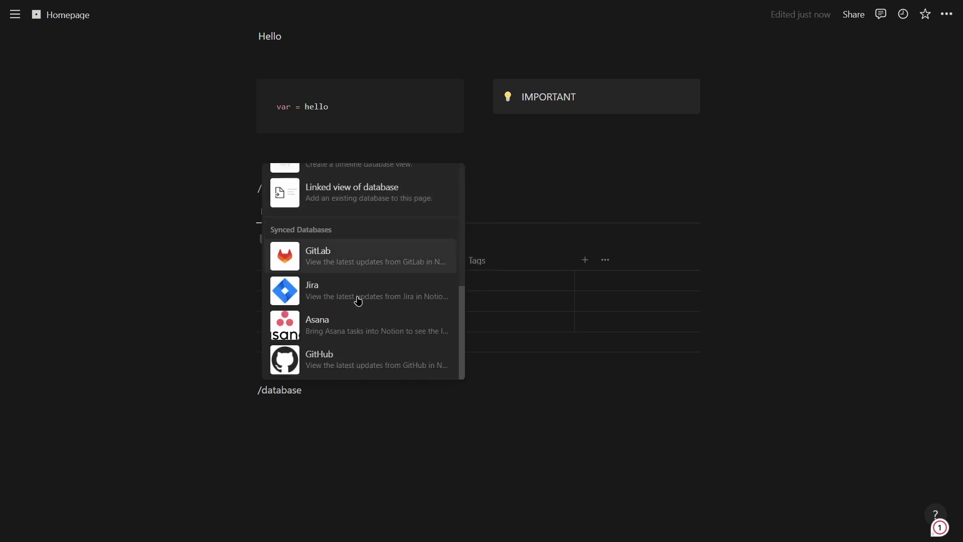
pyautogui.scroll(5, 362, 229)
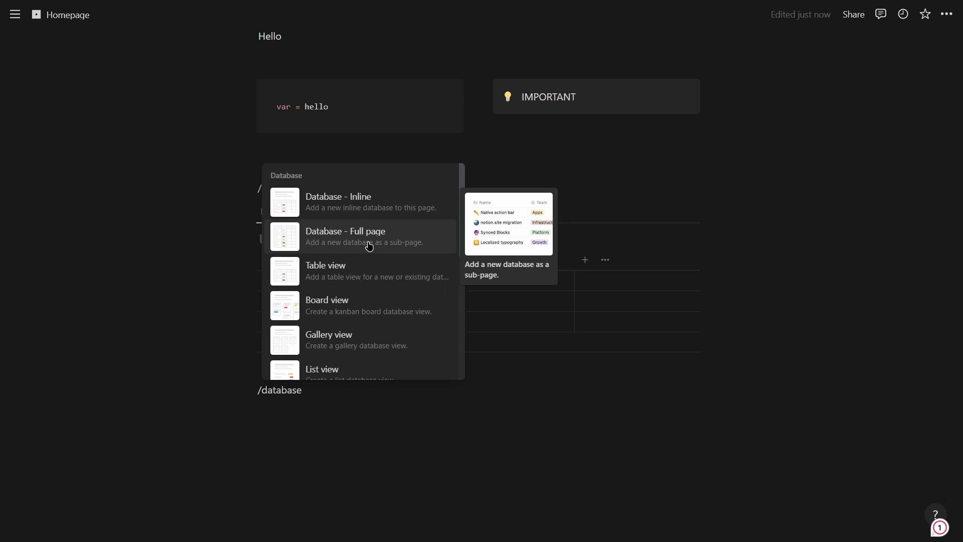
pyautogui.click(369, 244)
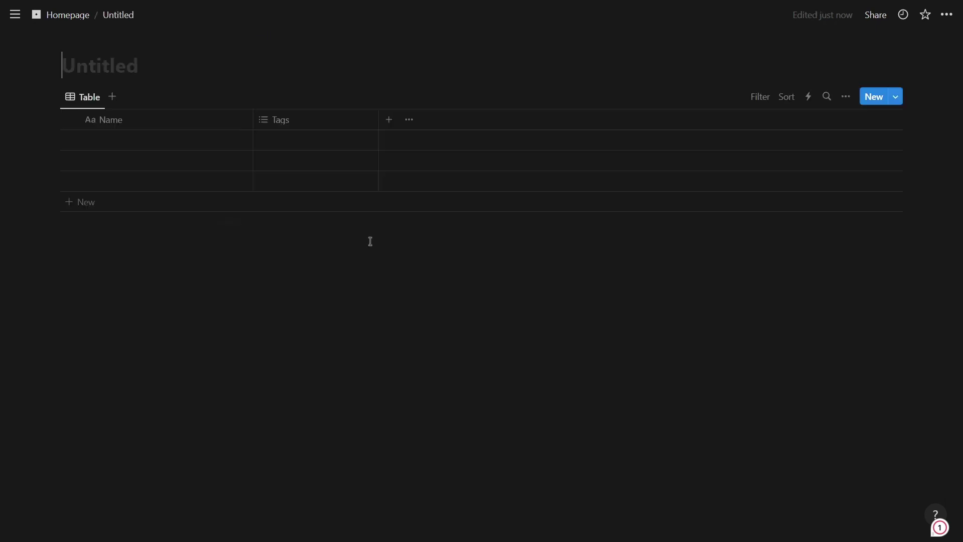
# - Title the new full-page database "fullpage" and the inline database on the Homepage "inline"
pyautogui.hotkey('alt', 'Left')
pyautogui.click(295, 453)
pyautogui.write('fullpage')
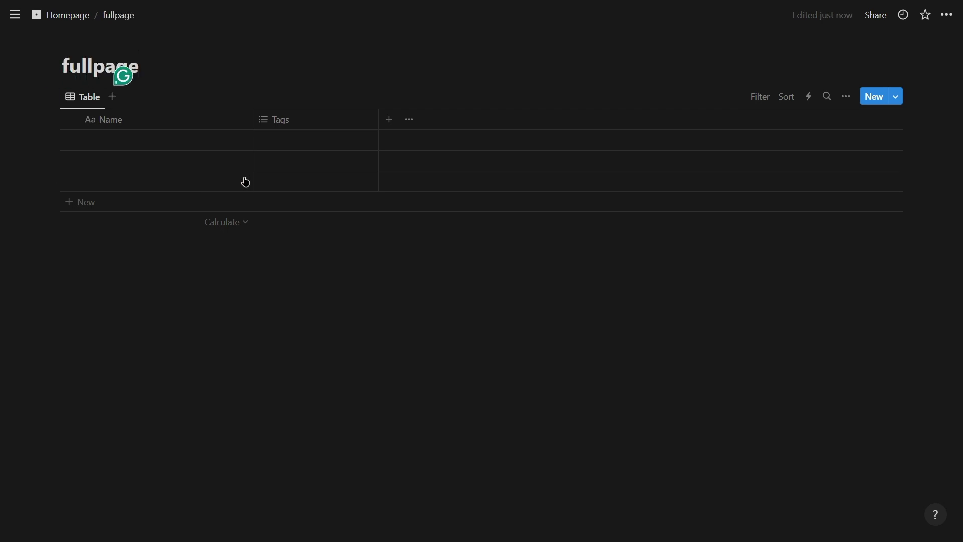
pyautogui.hotkey('alt', 'Left')
pyautogui.click(287, 371)
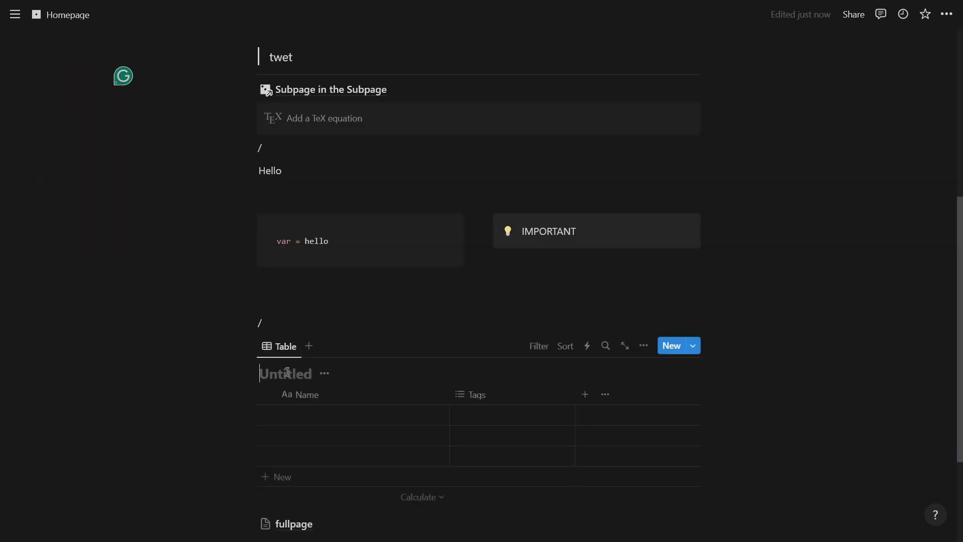
pyautogui.write('inline')
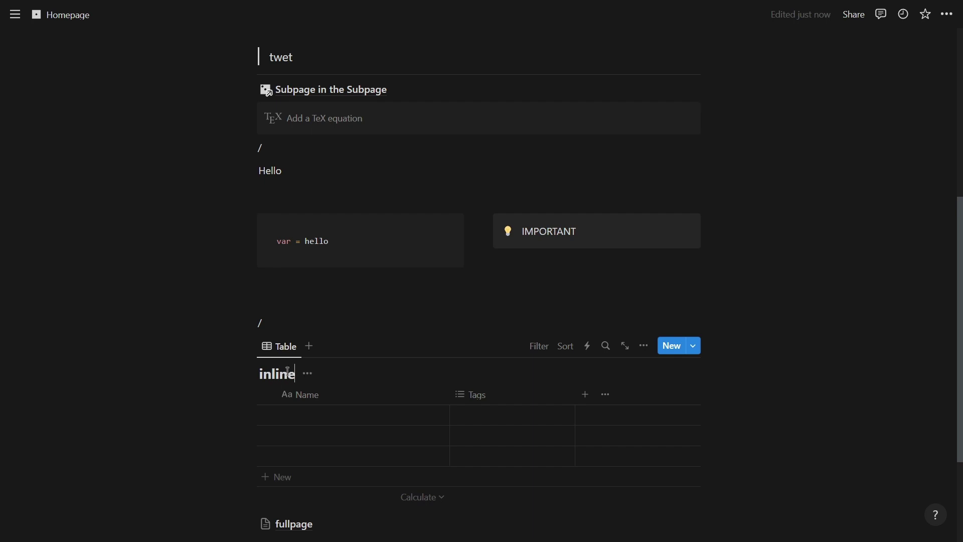
# - Open the inline and fullpage databases as pages in turn, returning to the Homepage after each, to compare them
pyautogui.scroll(-3, 267, 358)
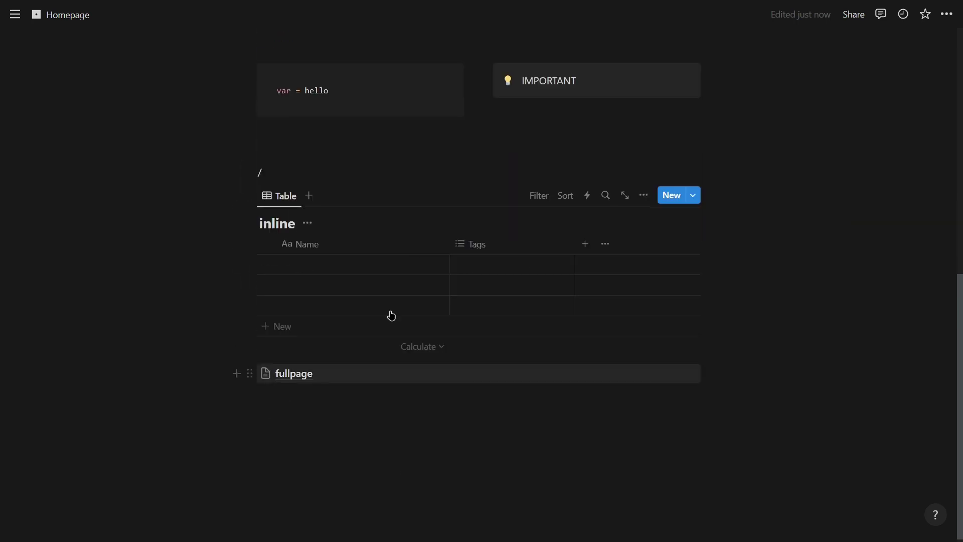
pyautogui.click(308, 224)
pyautogui.click(312, 245)
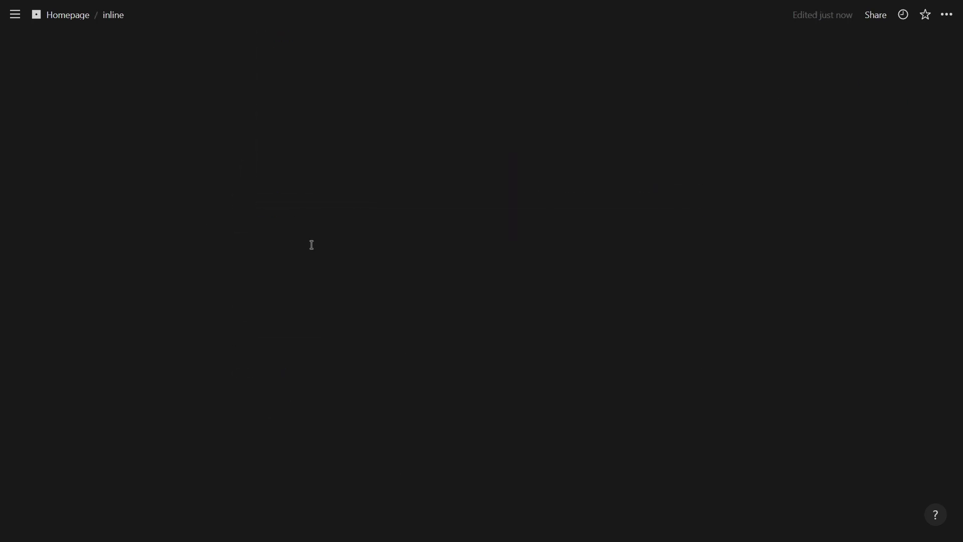
pyautogui.hotkey('ctrl', '[')
pyautogui.scroll(-3, 514, 279)
pyautogui.click(296, 372)
pyautogui.hotkey('ctrl', '[')
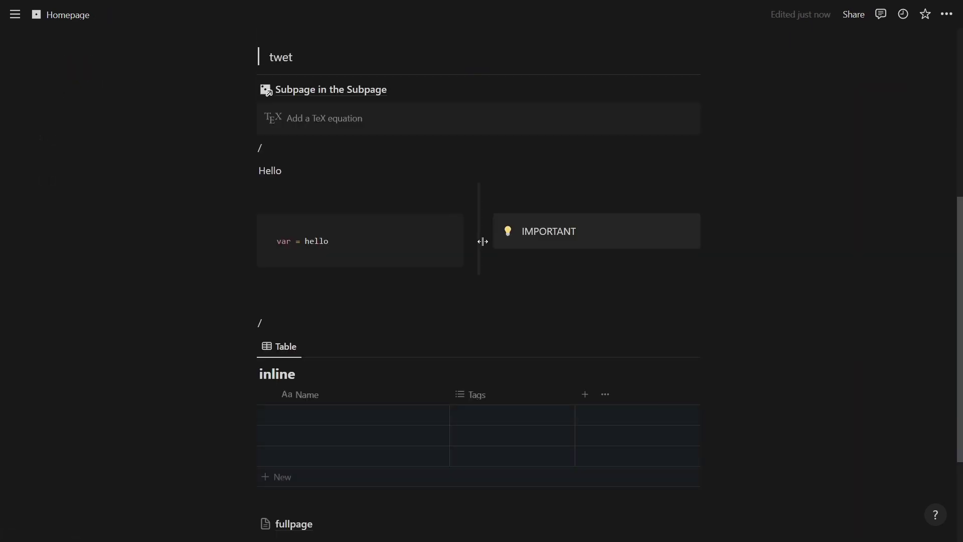
pyautogui.scroll(-2, 364, 317)
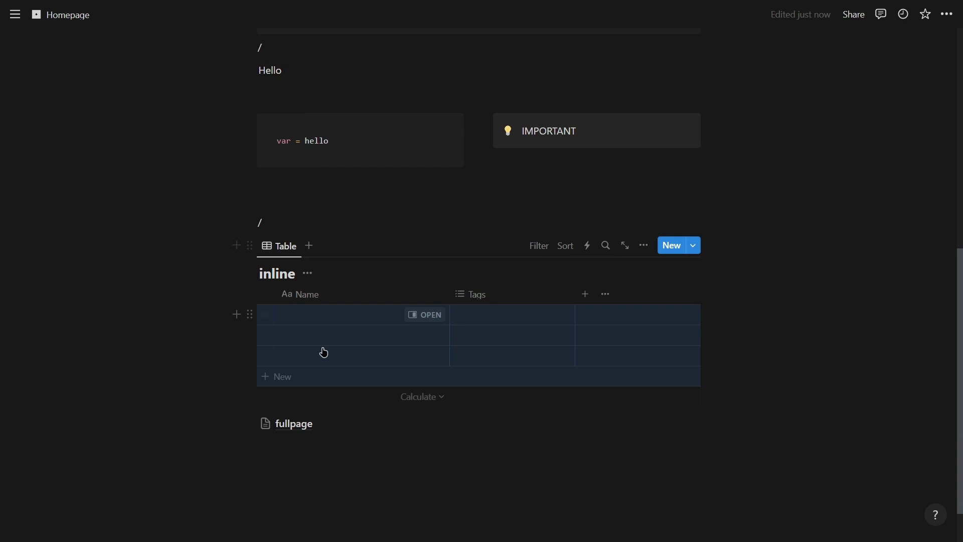
pyautogui.scroll(-1, 362, 296)
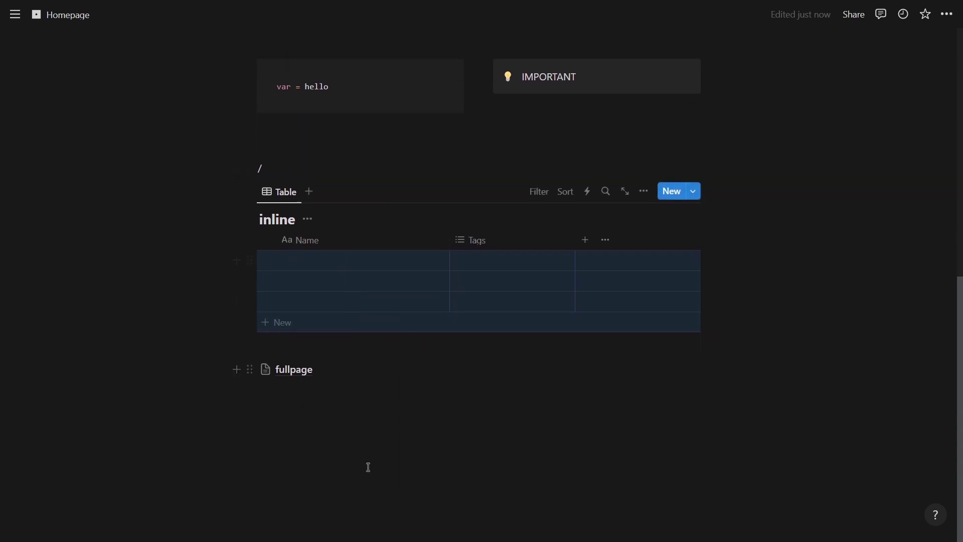
# - Insert a table view below the fullpage link with fullpage as its data source
pyautogui.click(359, 484)
pyautogui.write('/datab')
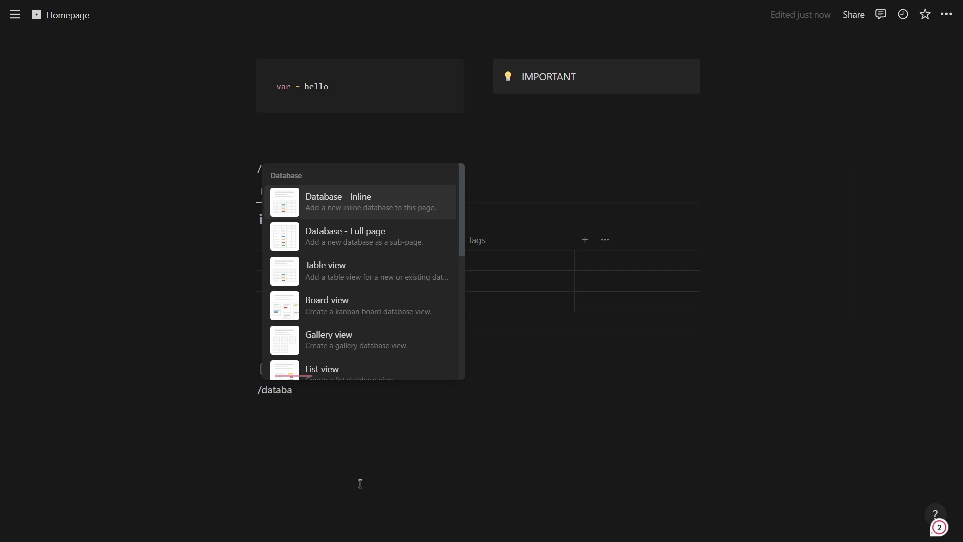
pyautogui.write('a')
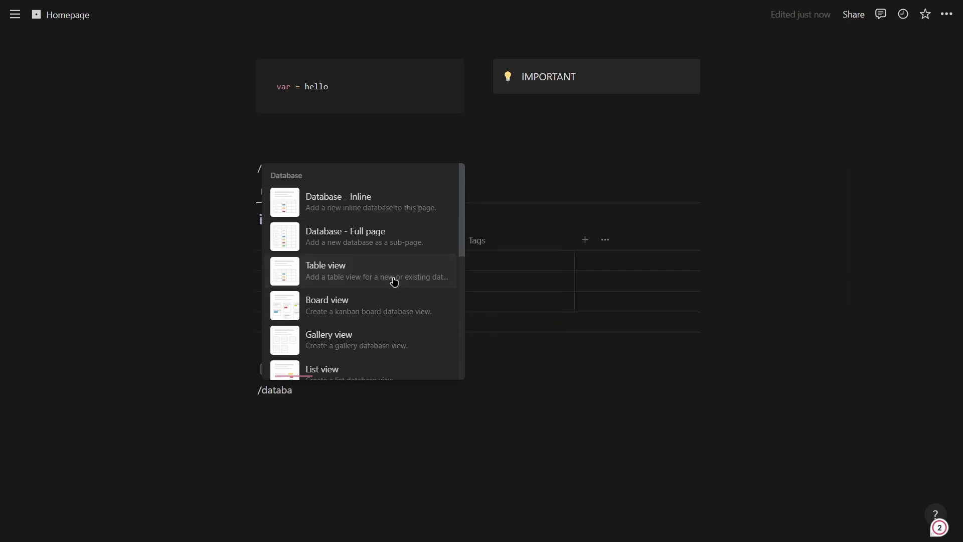
pyautogui.click(393, 277)
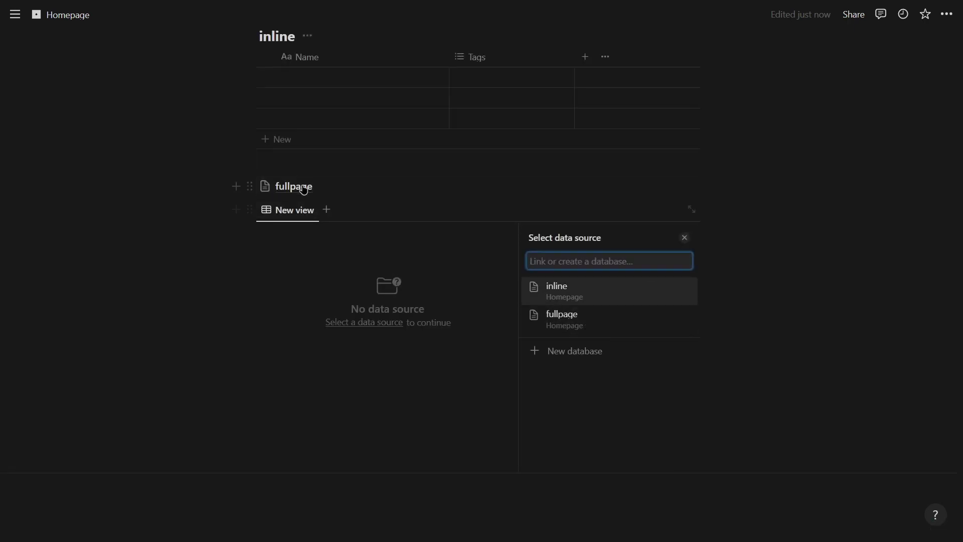
pyautogui.click(607, 327)
pyautogui.click(672, 261)
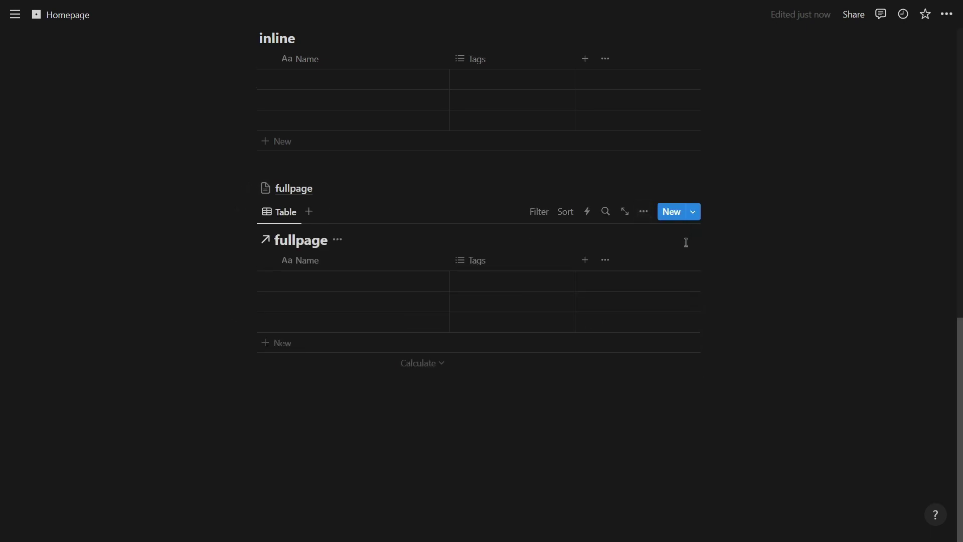
# - Delete the inline database, the fullpage database and its linked table view from the Homepage
pyautogui.scroll(2, 309, 305)
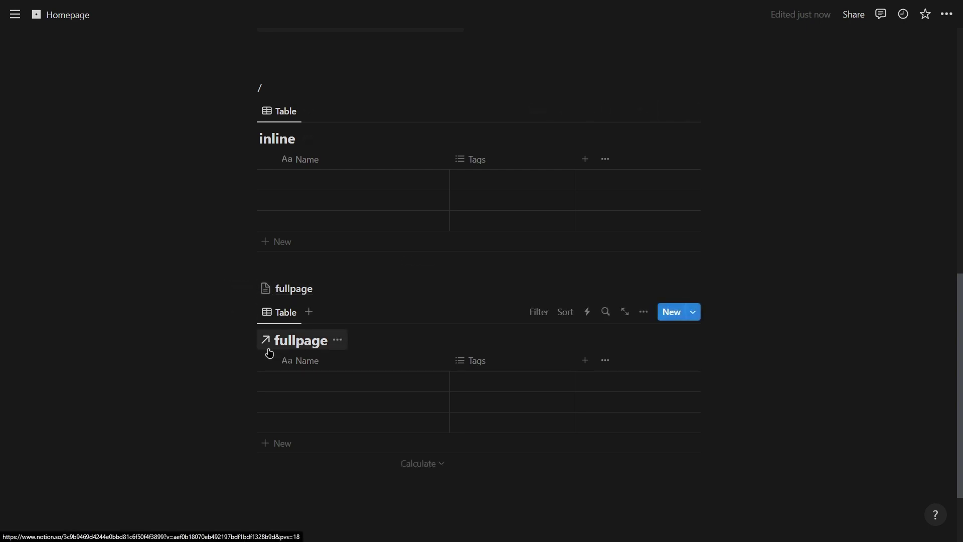
pyautogui.scroll(-1, 255, 393)
pyautogui.moveTo(192, 441); pyautogui.dragTo(800, 123)
pyautogui.press('Delete')
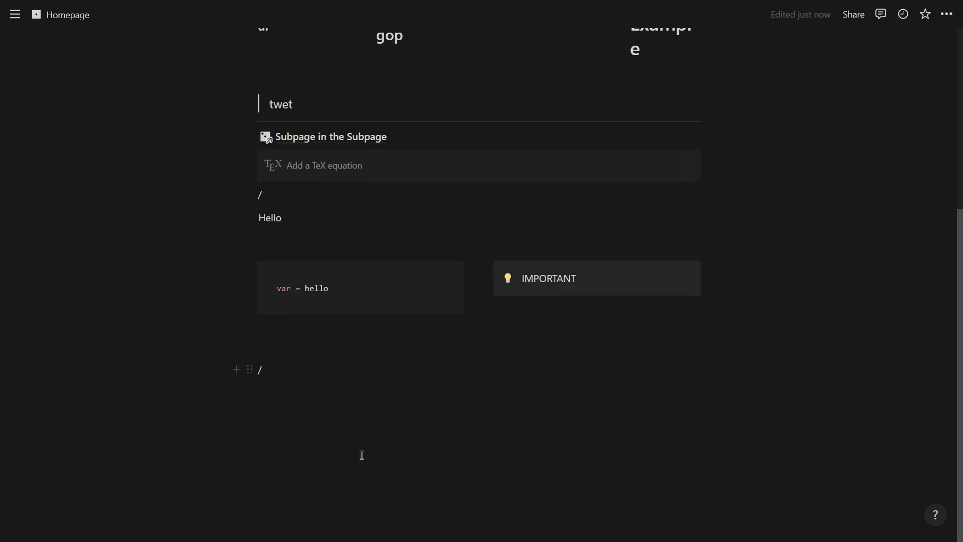
# - Insert a full-page database at the end of the Homepage and title it "Database Example"
pyautogui.press('Return')
pyautogui.write('/datab')
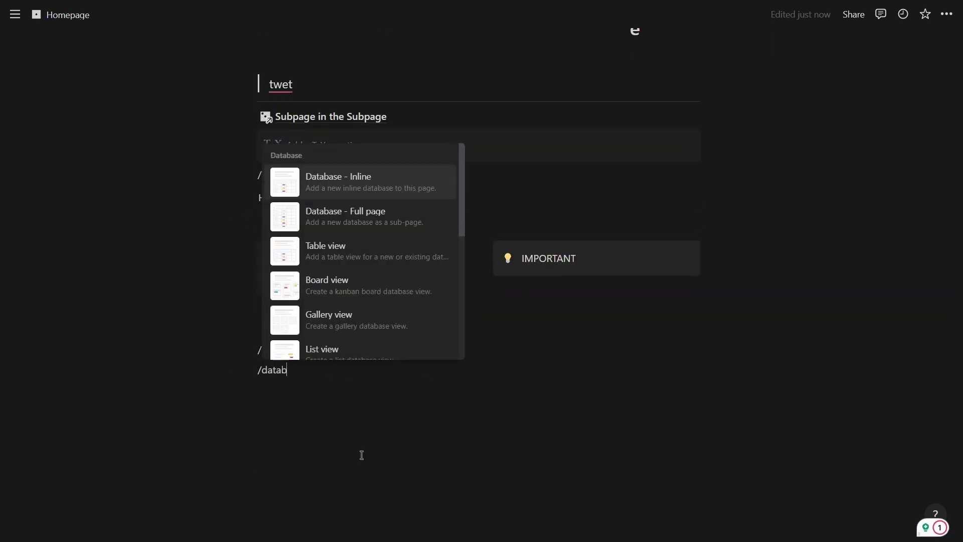
pyautogui.press('Down')
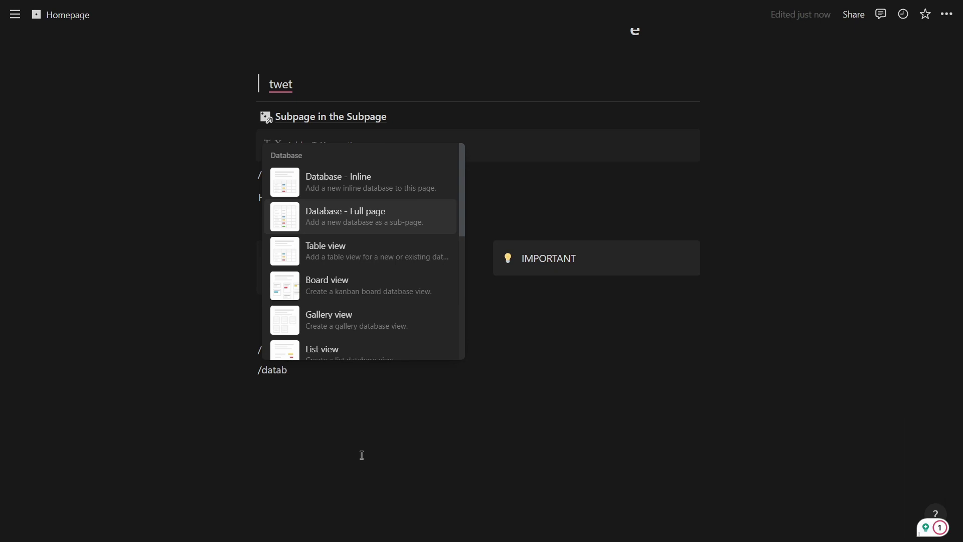
pyautogui.press('Return')
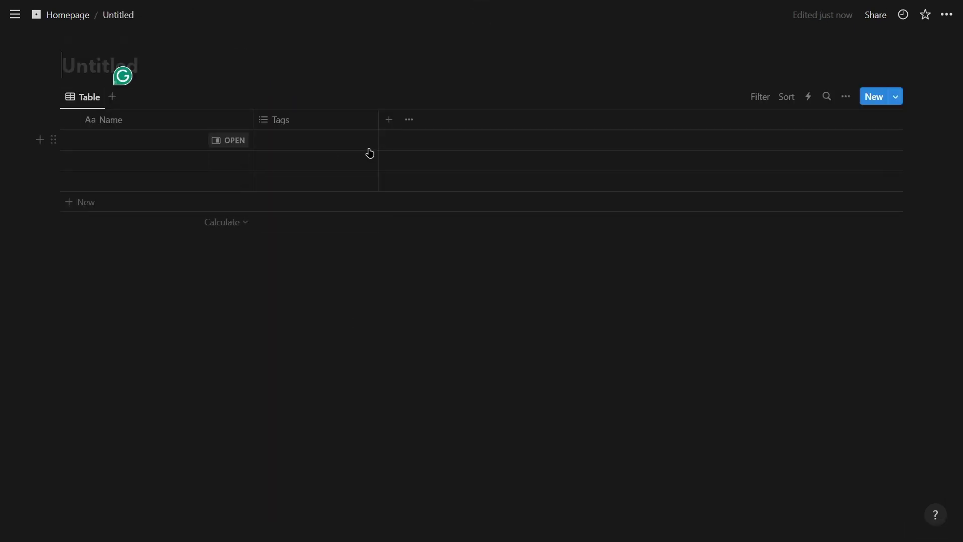
pyautogui.write('Database Example')
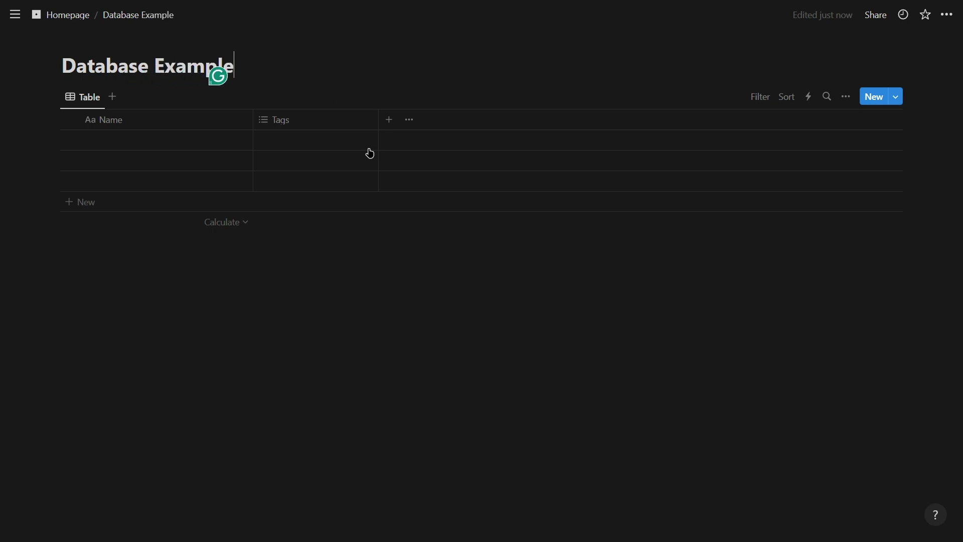
# - Give the Database Example page the stacked-disks database icon, found by filtering the icons for "data"
pyautogui.click(93, 41)
pyautogui.click(74, 65)
pyautogui.click(64, 92)
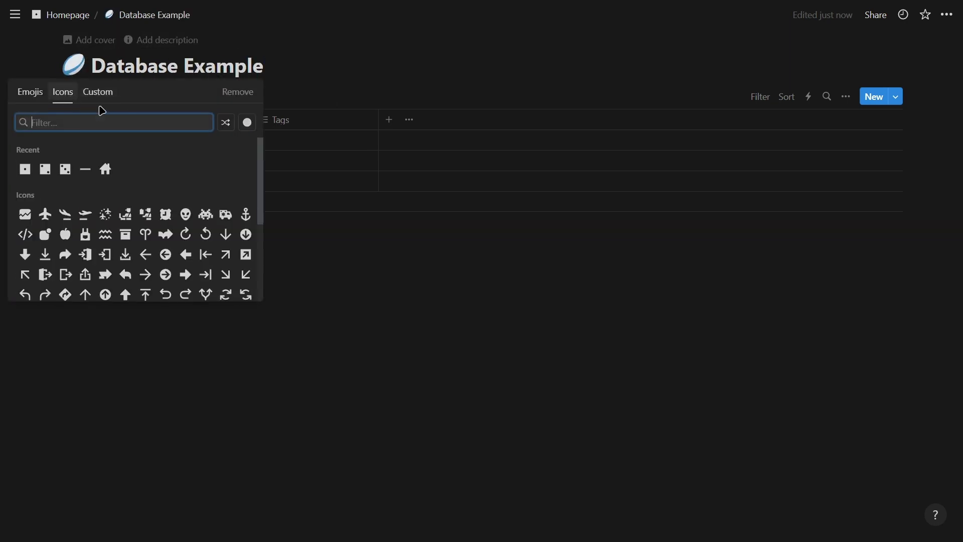
pyautogui.write('datagb')
pyautogui.press('BackSpace')
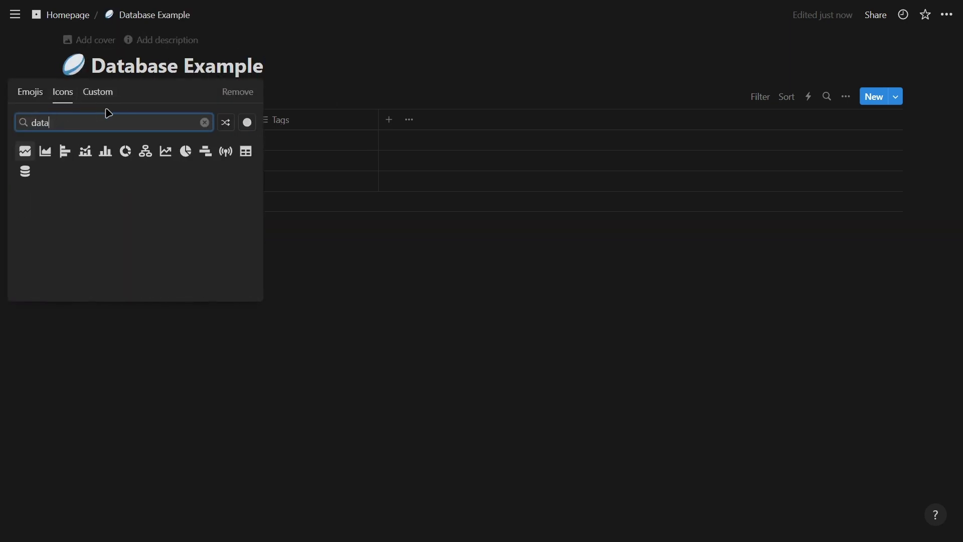
pyautogui.click(25, 169)
pyautogui.moveTo(174, 392); pyautogui.dragTo(689, 127)
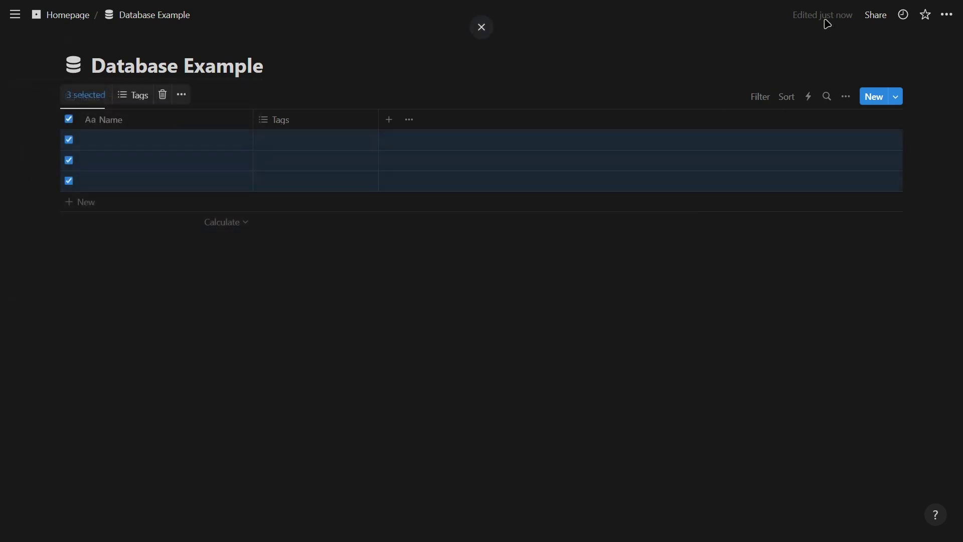
pyautogui.click(376, 251)
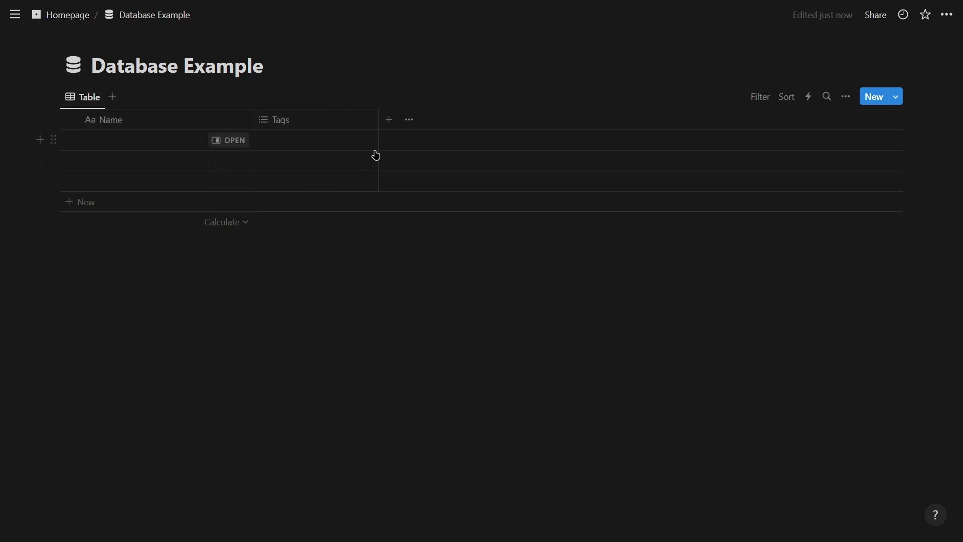
# - Add an Email property and a Created time property to the Database Example table
pyautogui.click(391, 121)
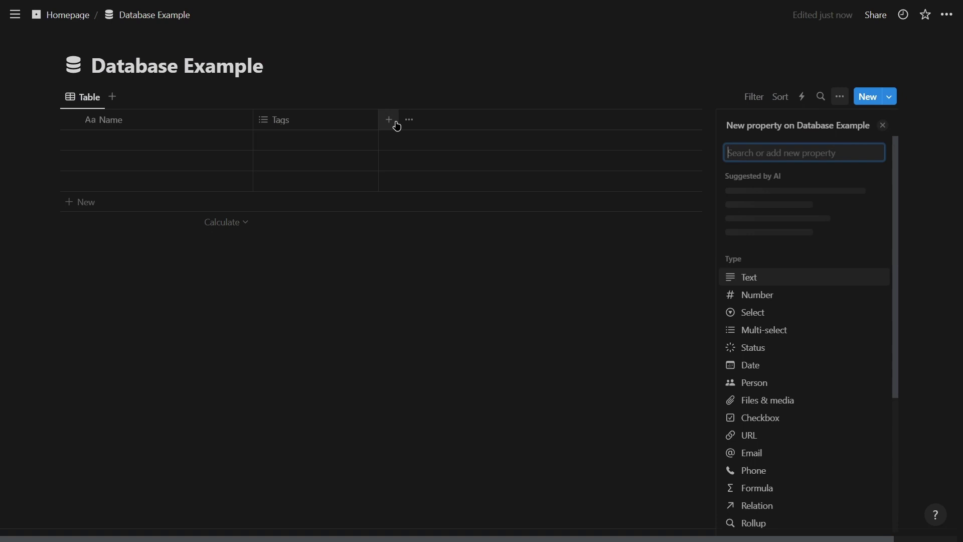
pyautogui.scroll(-4, 831, 274)
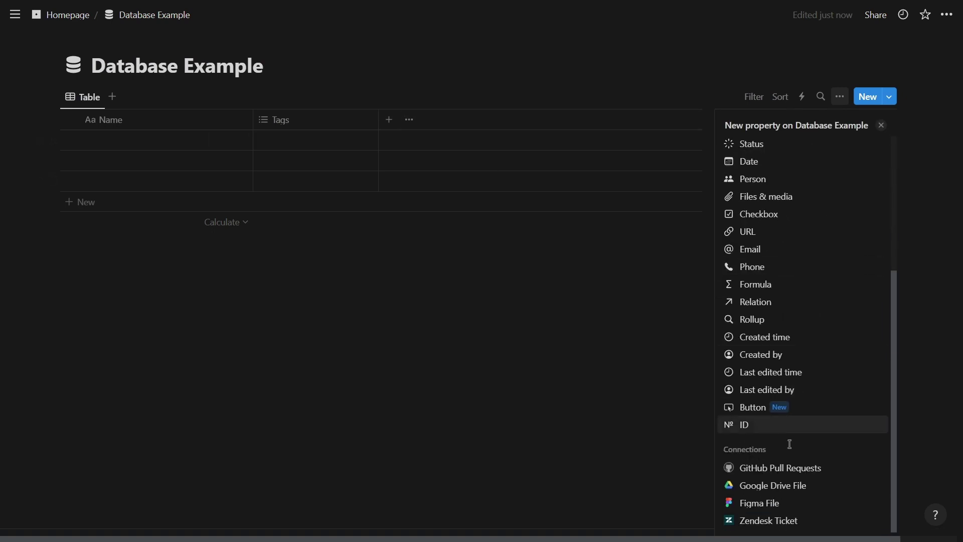
pyautogui.click(752, 251)
pyautogui.click(514, 120)
pyautogui.scroll(-5, 814, 381)
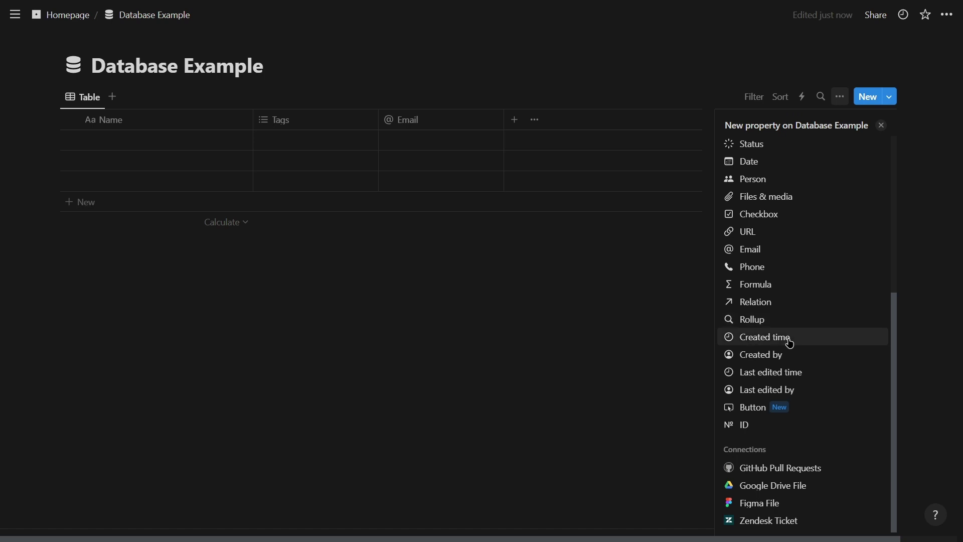
pyautogui.click(786, 337)
pyautogui.click(604, 265)
# - Add three empty rows at the end of the Database Example table
pyautogui.moveTo(249, 267); pyautogui.dragTo(275, 204)
pyautogui.click(275, 204)
pyautogui.press('Return')
pyautogui.press('Return')
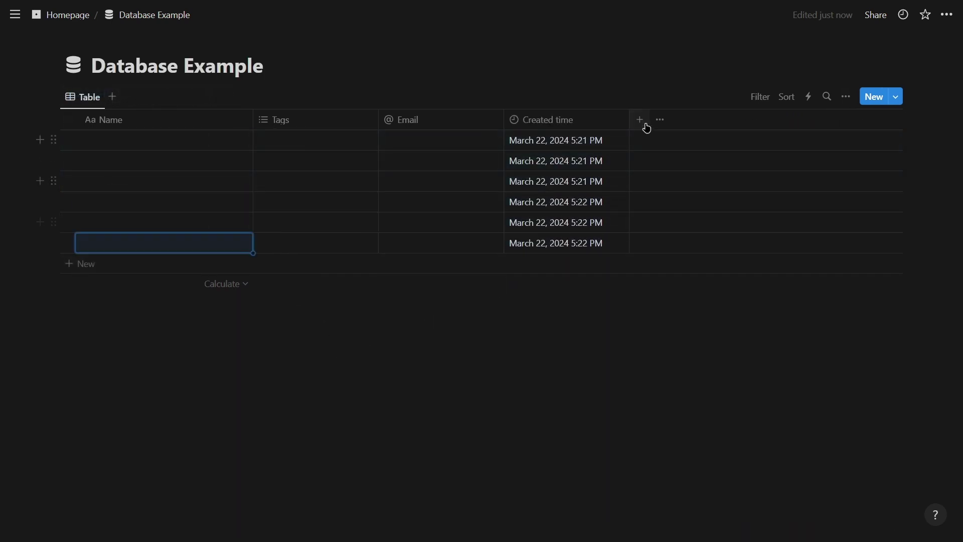
# - Add a Number property to the table and look through its available number formats
pyautogui.click(640, 120)
pyautogui.scroll(-3, 859, 334)
pyautogui.click(794, 200)
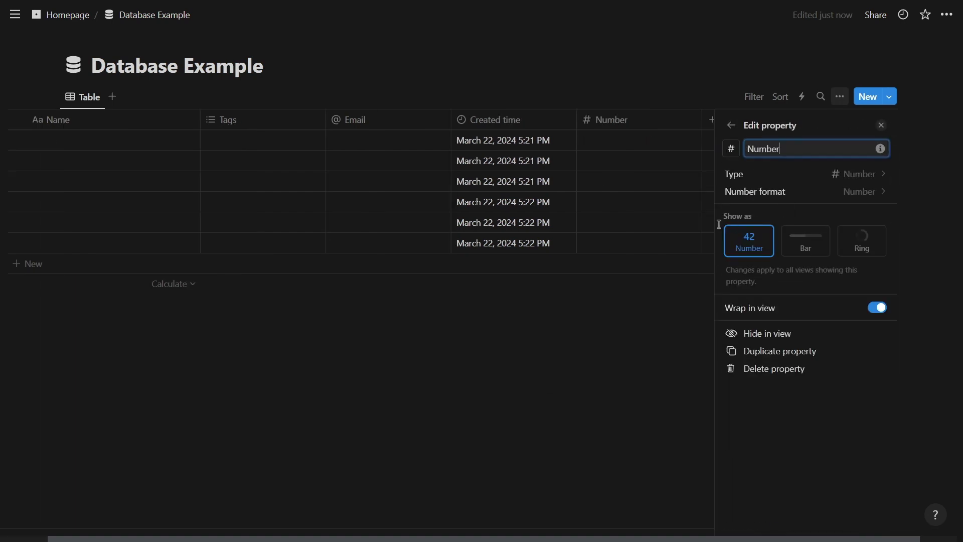
pyautogui.click(848, 191)
pyautogui.scroll(-2, 813, 296)
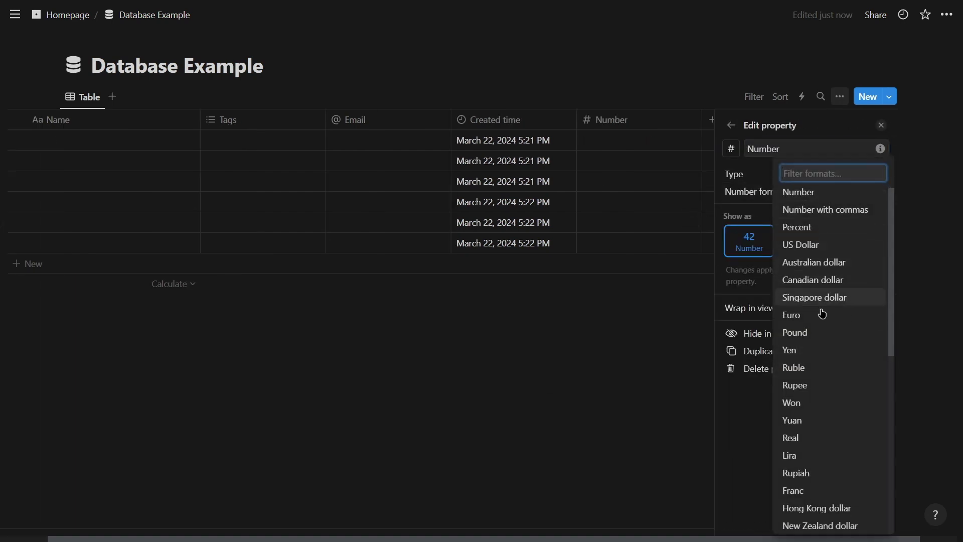
pyautogui.click(641, 263)
# - Use the Euro format for the Number property and enter 6 in the first row and 643 in the fifth row
pyautogui.click(664, 141)
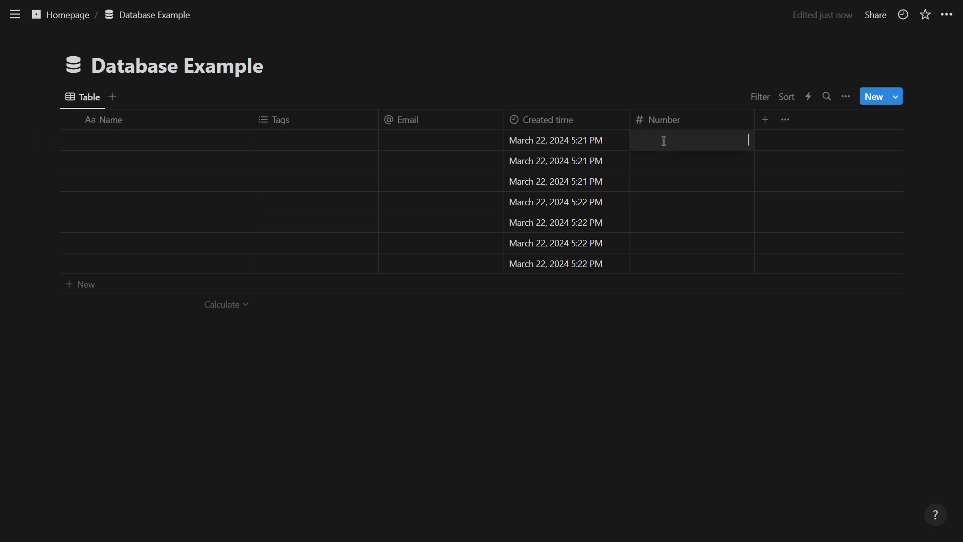
pyautogui.write('346')
pyautogui.click(687, 220)
pyautogui.press('Return')
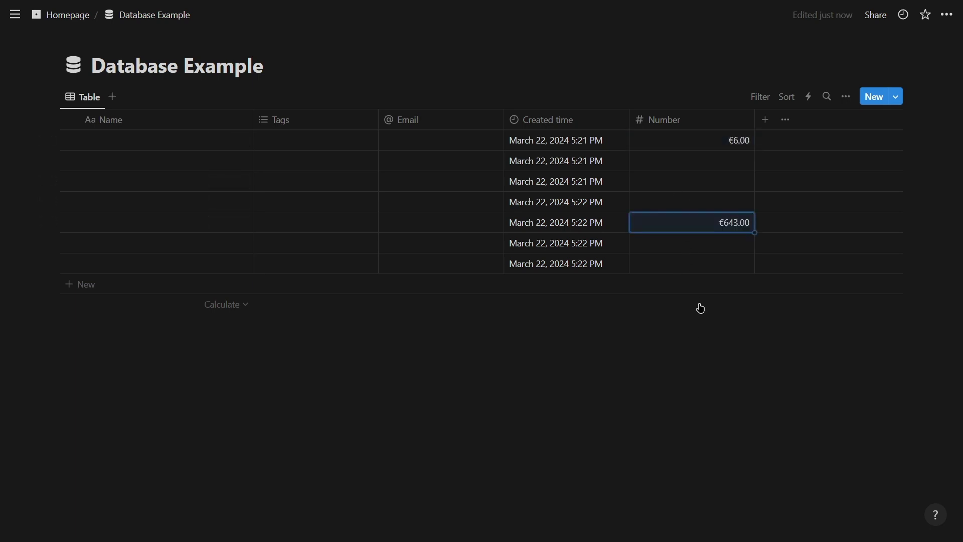
# - Add a Sum calculation beneath the Number column of the Database Example table
pyautogui.click(718, 305)
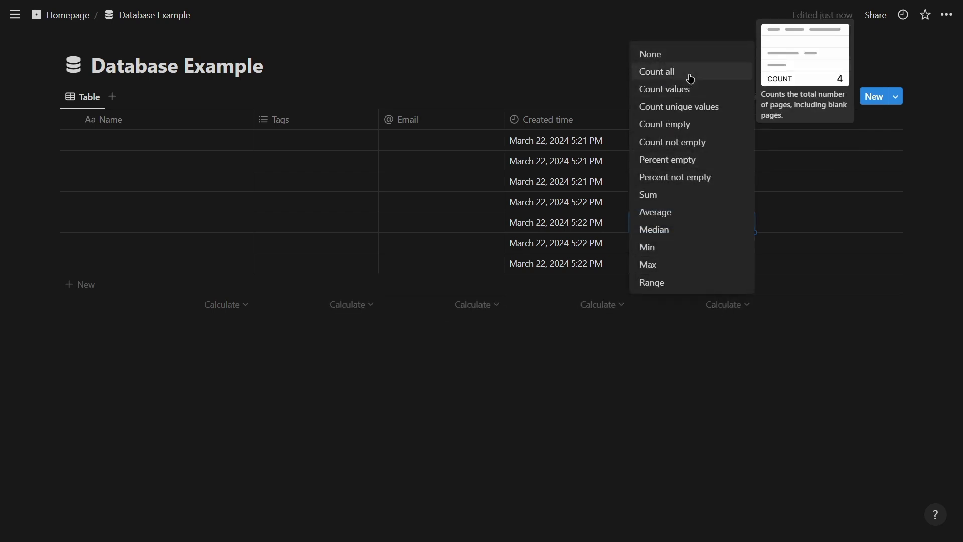
pyautogui.click(677, 197)
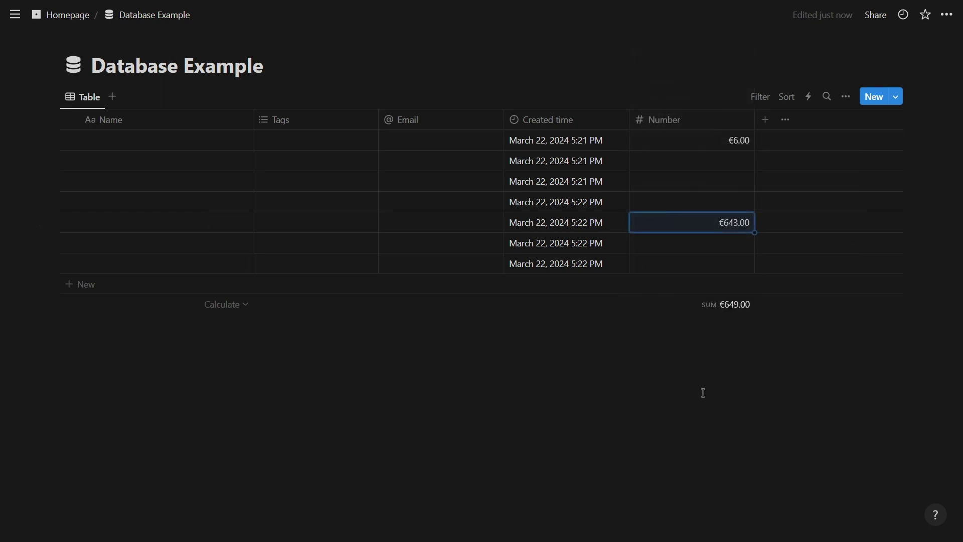
pyautogui.click(318, 144)
pyautogui.press('Escape')
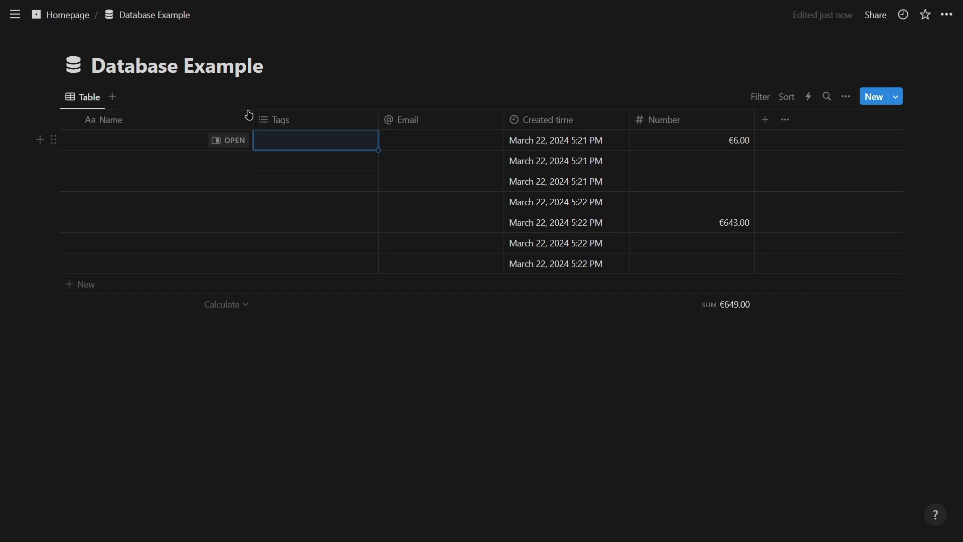
pyautogui.press('Escape')
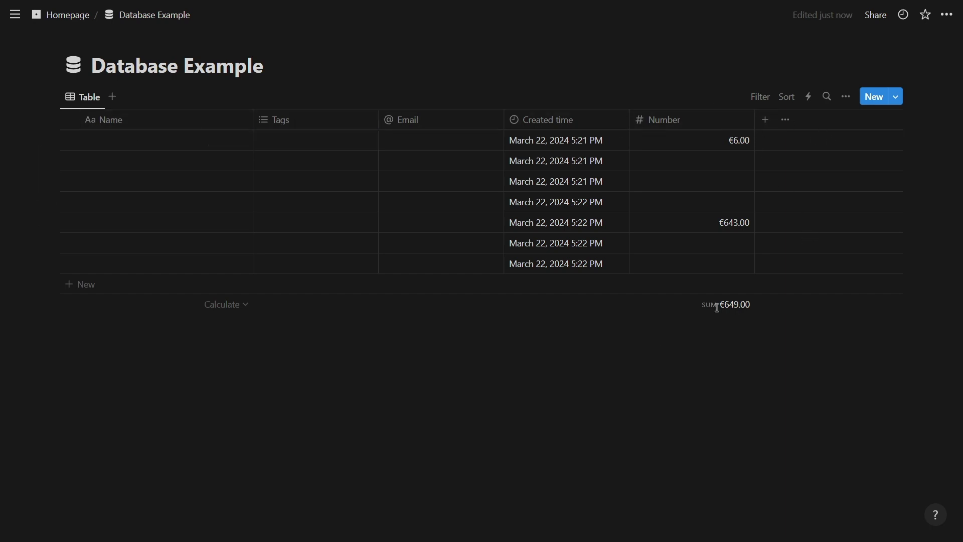
# - Look through the property types and connections available for a new property without adding one
pyautogui.click(766, 119)
pyautogui.scroll(-1, 787, 303)
pyautogui.scroll(-3, 788, 288)
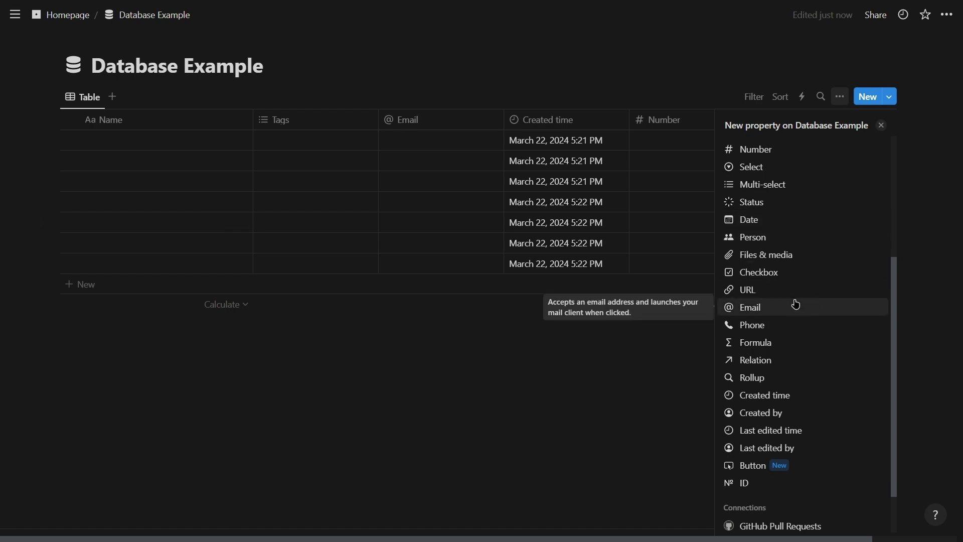
pyautogui.scroll(-2, 752, 391)
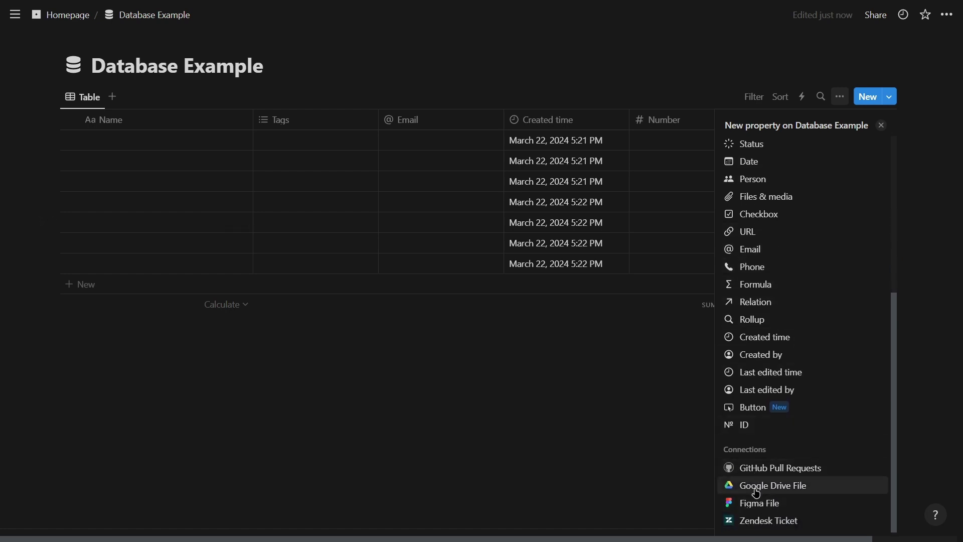
pyautogui.scroll(5, 781, 507)
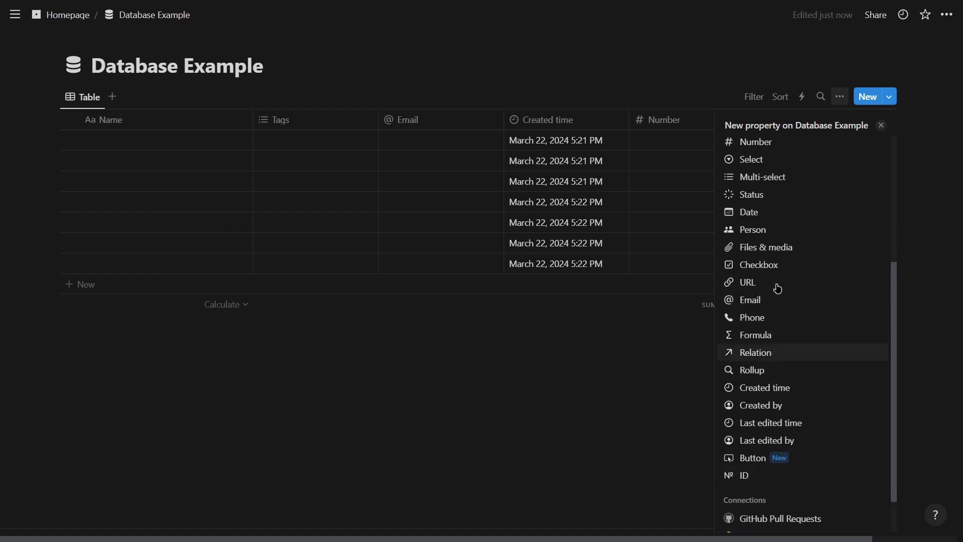
pyautogui.scroll(3, 798, 401)
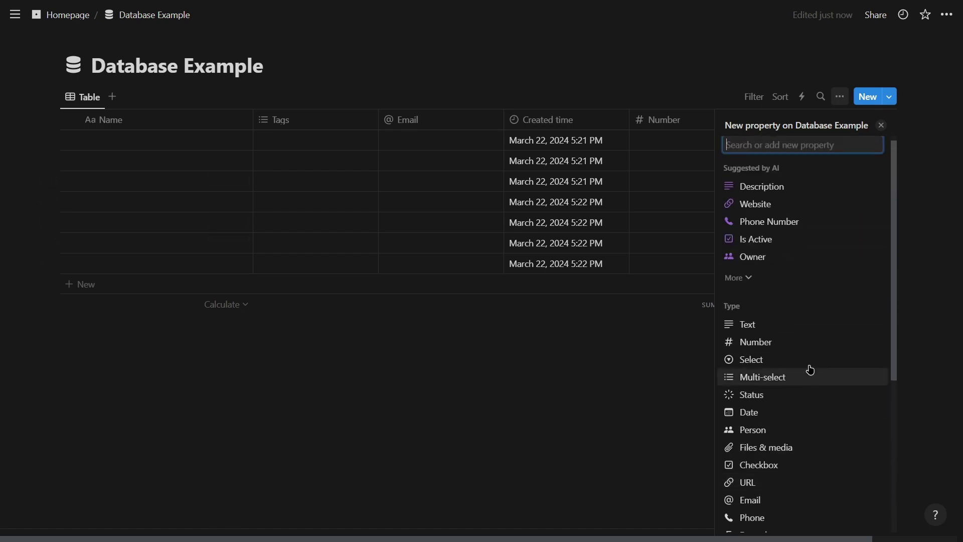
pyautogui.click(882, 128)
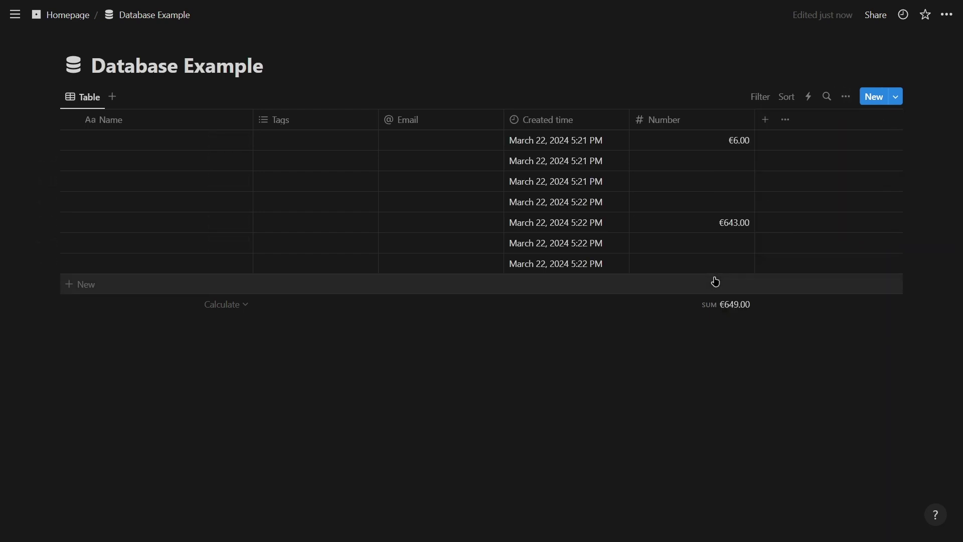
# - Change the layout of the Database Example view from Table to Board
pyautogui.click(844, 97)
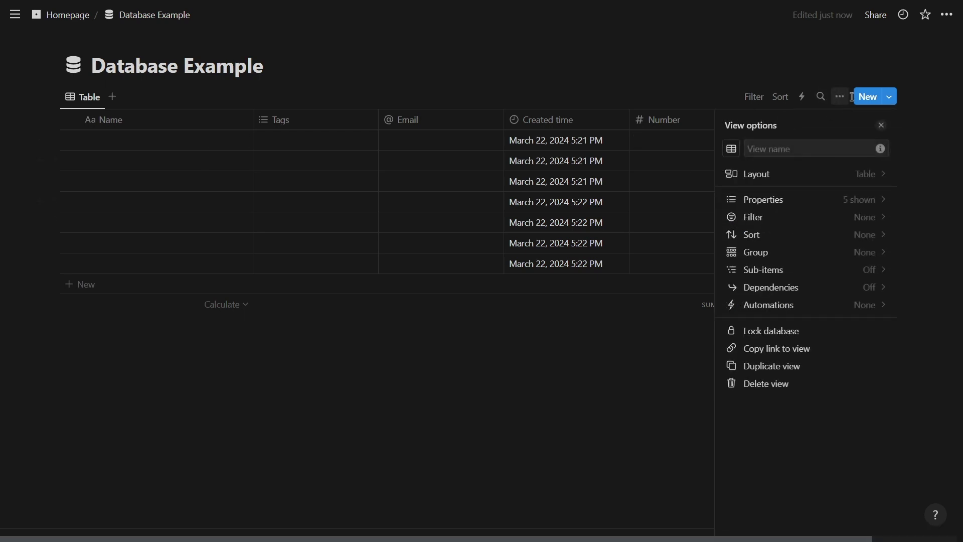
pyautogui.click(786, 179)
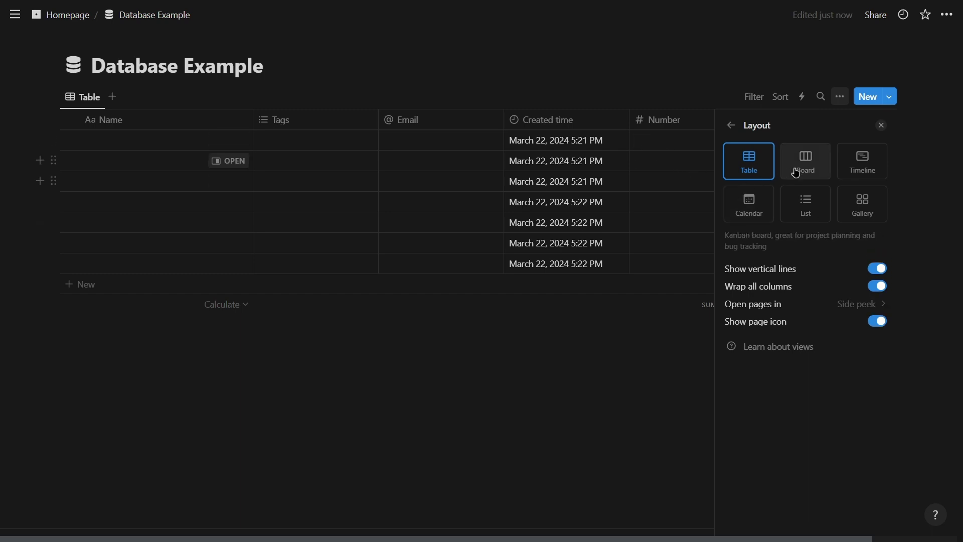
pyautogui.click(812, 163)
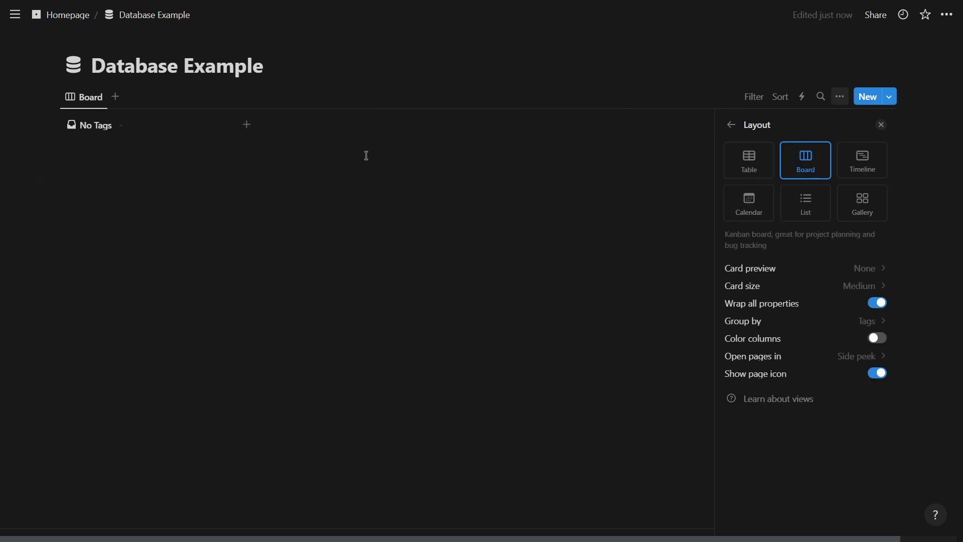